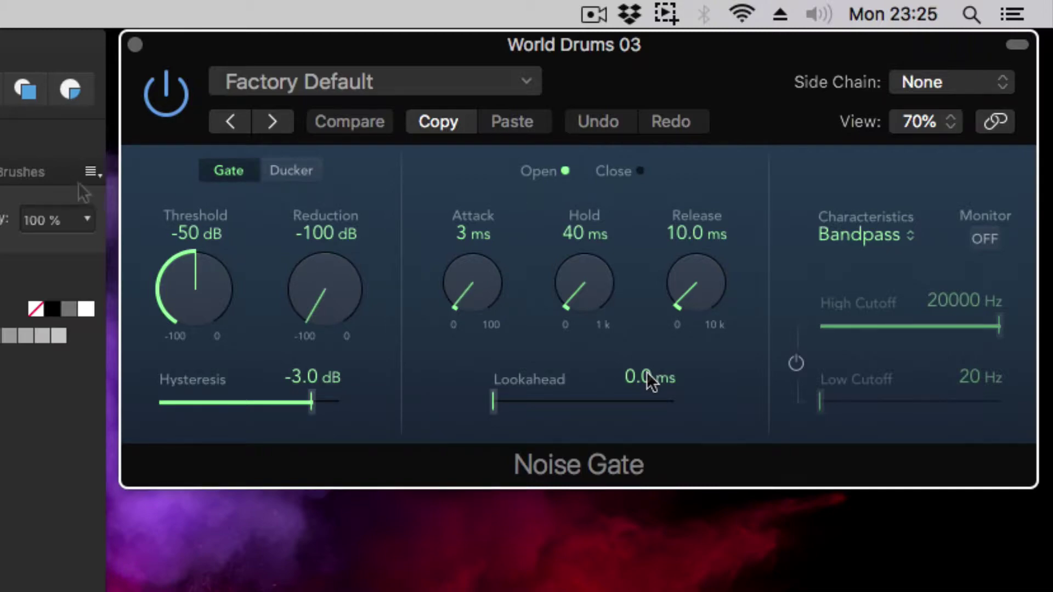
Step: Sweep the Noise Gate's threshold and reduction dials, bringing them back to -50 dB and -100 dB
{"action": "left_click_drag", "start_coordinate": [196, 297], "coordinate": [239, 296]}
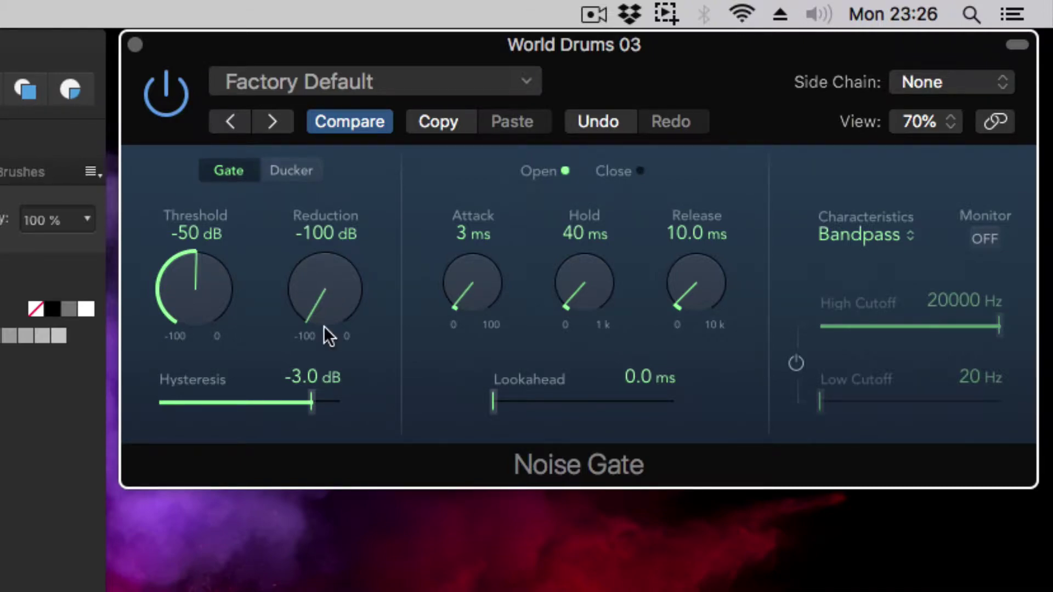
{"action": "left_click_drag", "start_coordinate": [324, 326], "coordinate": [361, 240]}
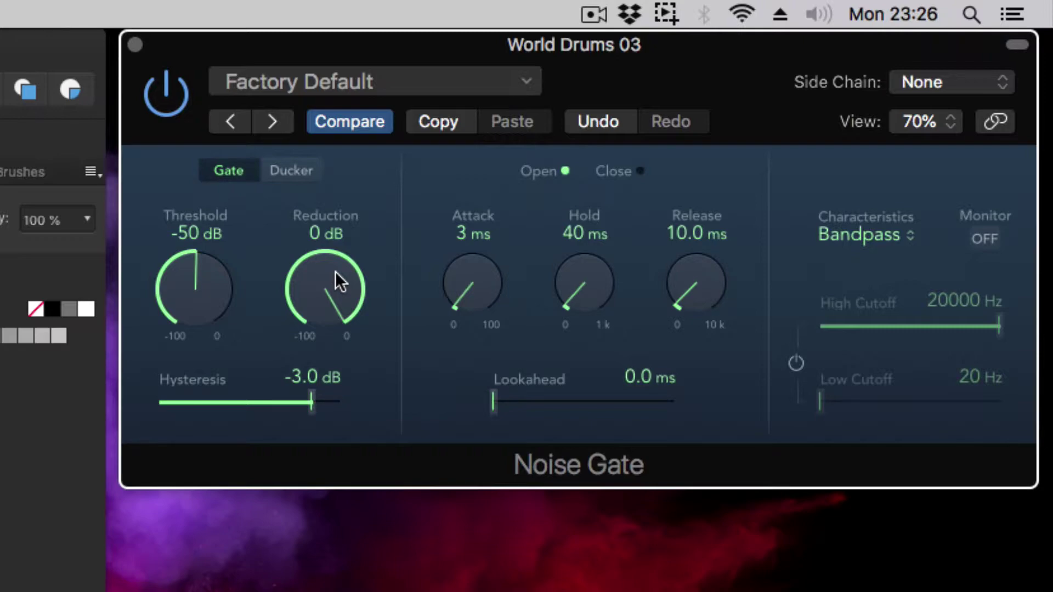
{"action": "left_click_drag", "start_coordinate": [334, 274], "coordinate": [410, 367]}
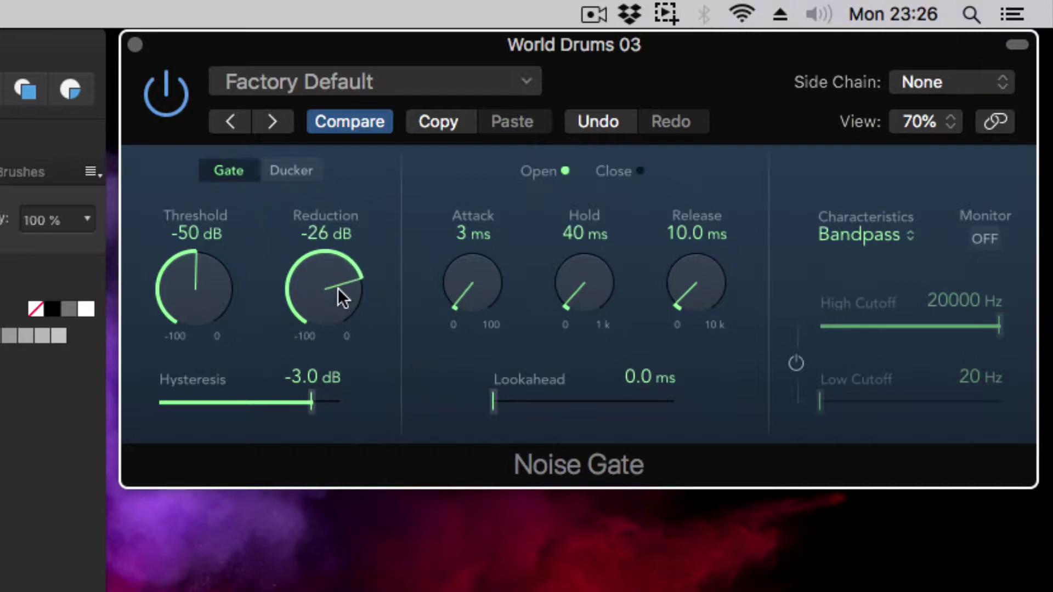
{"action": "left_click_drag", "start_coordinate": [338, 288], "coordinate": [406, 591]}
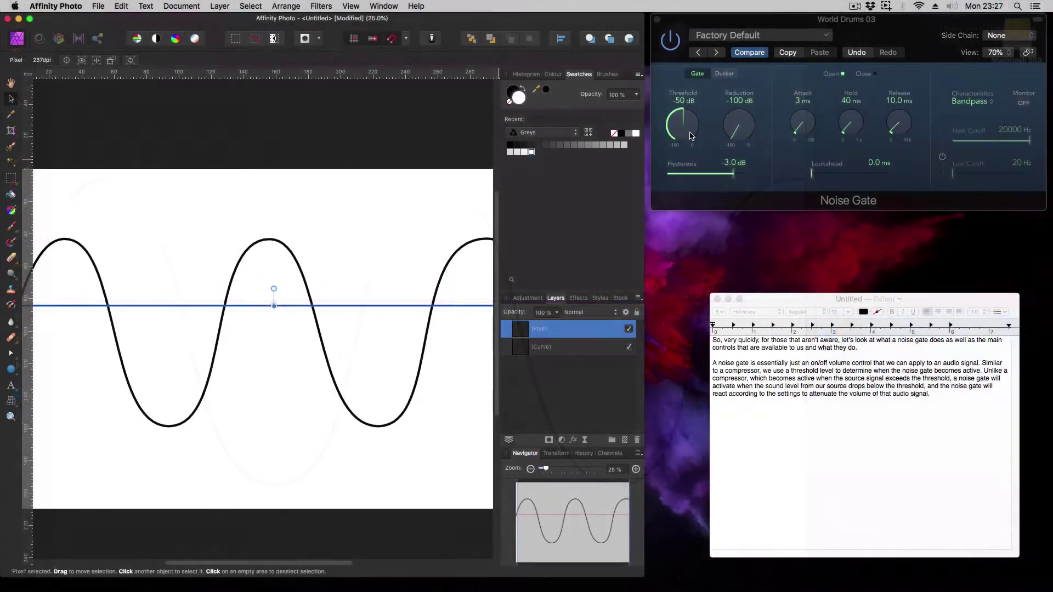
Step: Set the Noise Gate threshold to -20 dB, then switch to Affinity Photo and nudge the threshold line slightly up on the waveform
{"action": "left_click_drag", "start_coordinate": [683, 122], "coordinate": [686, 83]}
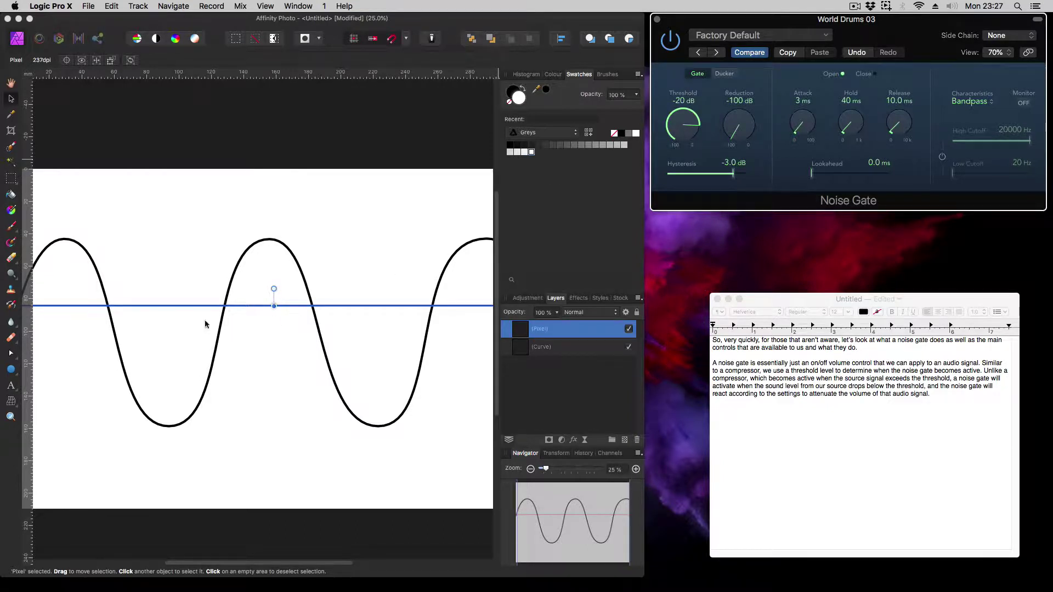
{"action": "left_click", "coordinate": [187, 305]}
{"action": "left_click_drag", "start_coordinate": [187, 307], "coordinate": [189, 302]}
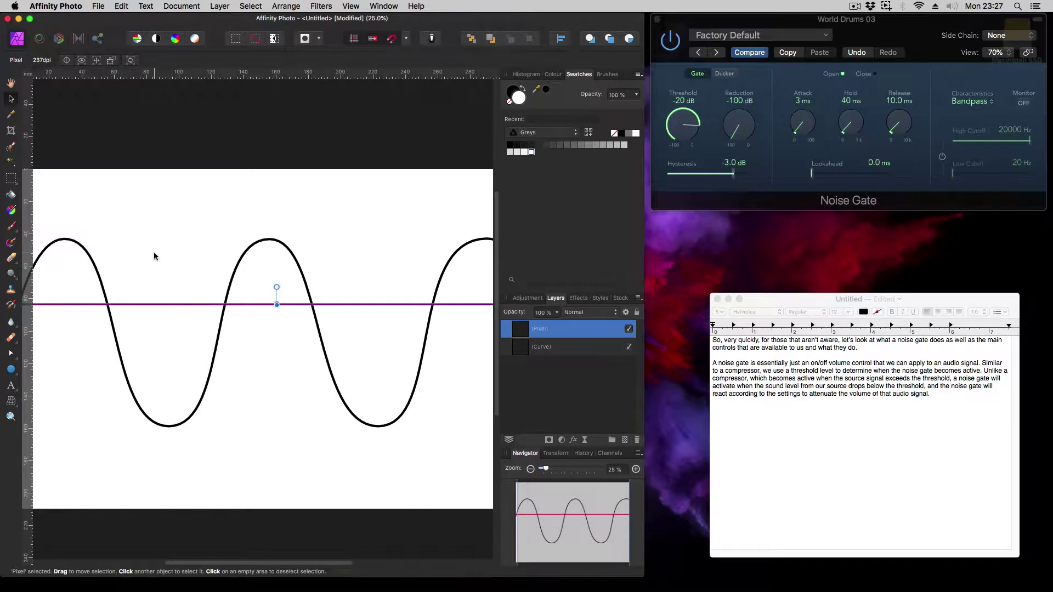
{"action": "key", "text": "super+d"}
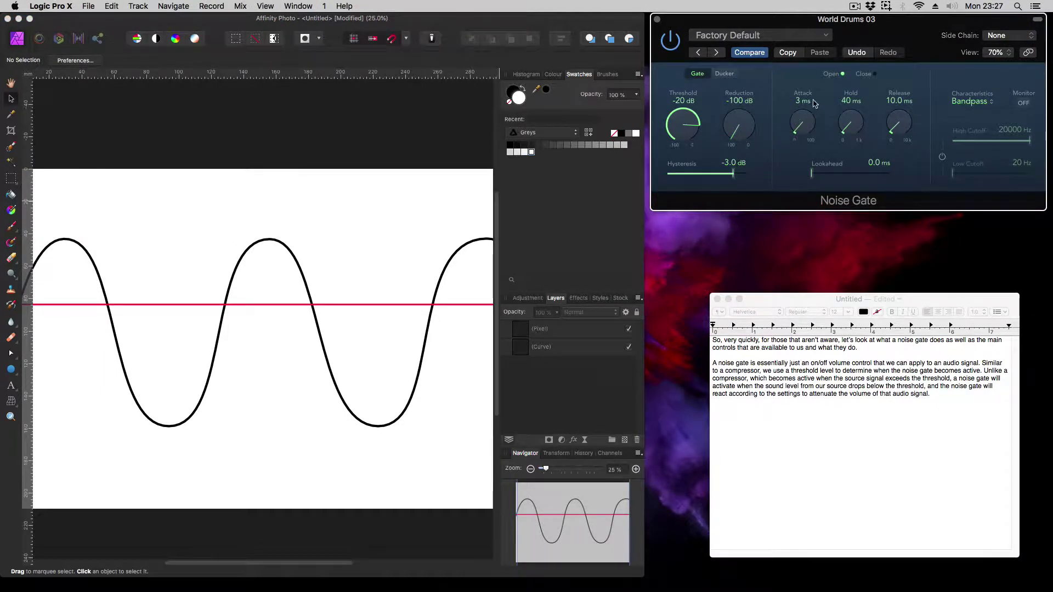
Step: Sweep the Noise Gate's attack and release dials to demonstrate their ranges, bringing the attack back to 3 ms
{"action": "left_click_drag", "start_coordinate": [808, 128], "coordinate": [807, 88]}
{"action": "left_click_drag", "start_coordinate": [801, 122], "coordinate": [810, 205]}
{"action": "left_click_drag", "start_coordinate": [804, 127], "coordinate": [805, 137]}
{"action": "left_click_drag", "start_coordinate": [804, 138], "coordinate": [830, 141]}
{"action": "left_click_drag", "start_coordinate": [904, 161], "coordinate": [905, 45]}
Step: Examine the instrument and bus sources offered for the Noise Gate's side chain, leaving it set to None
{"action": "left_click", "coordinate": [1032, 40]}
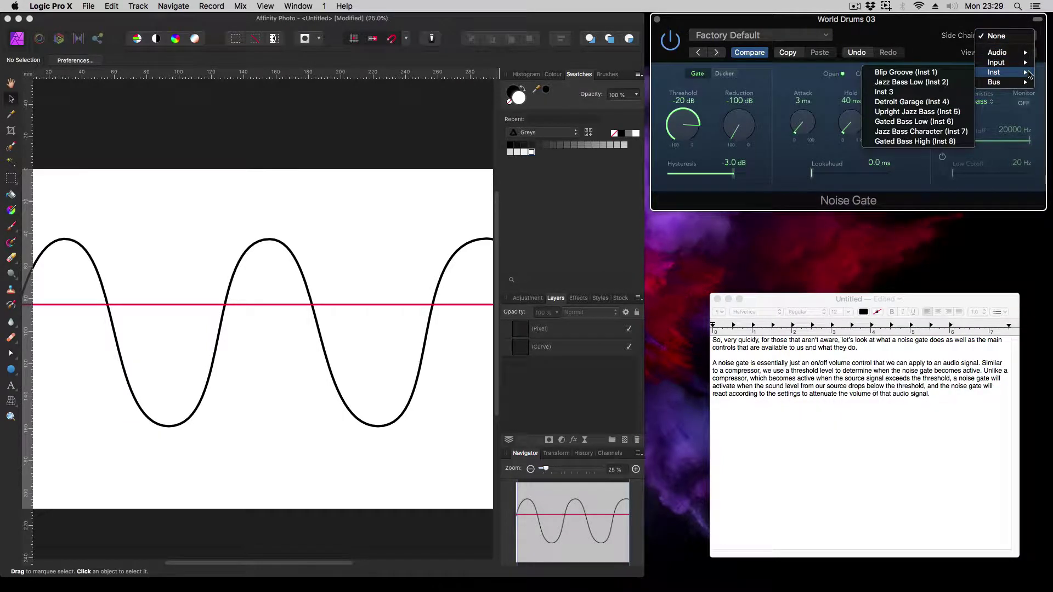
{"action": "mouse_move", "coordinate": [1028, 83]}
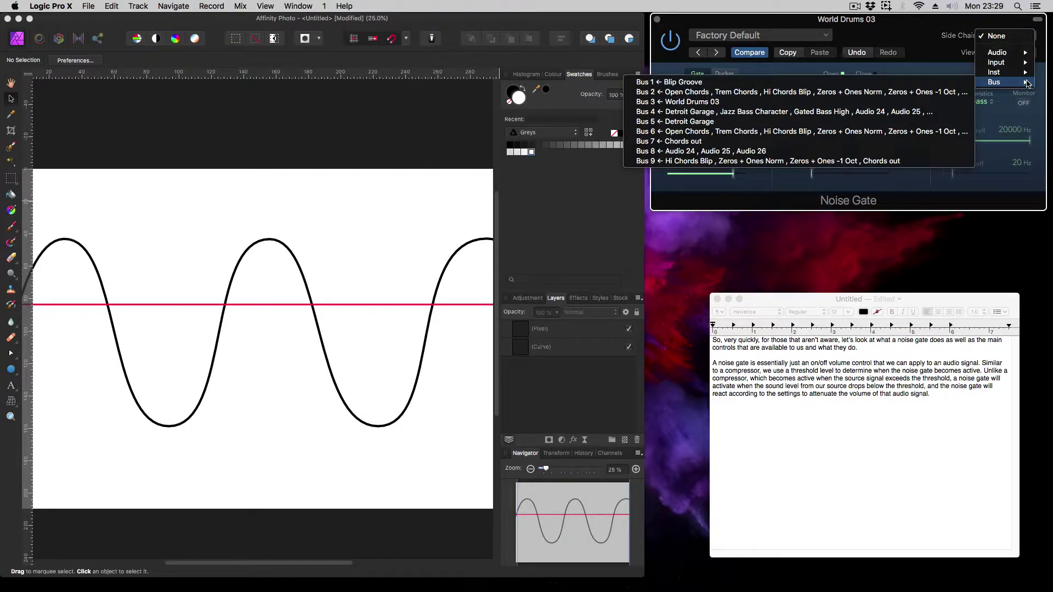
{"action": "left_click", "coordinate": [926, 35]}
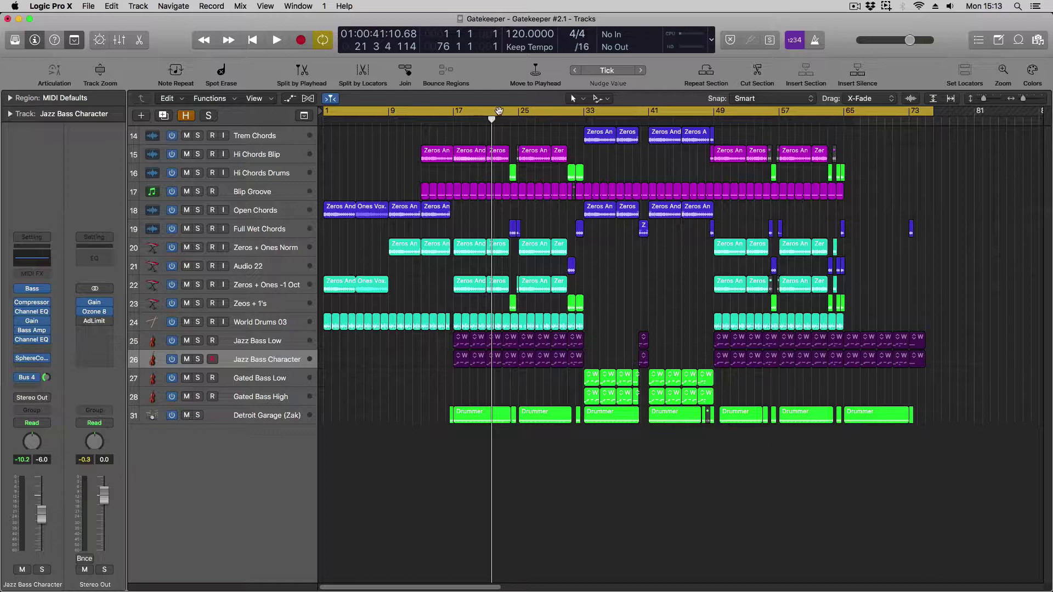
Step: Set the cycle range of the Gatekeeper project to bars 15–33 and start playback
{"action": "left_click", "coordinate": [498, 107]}
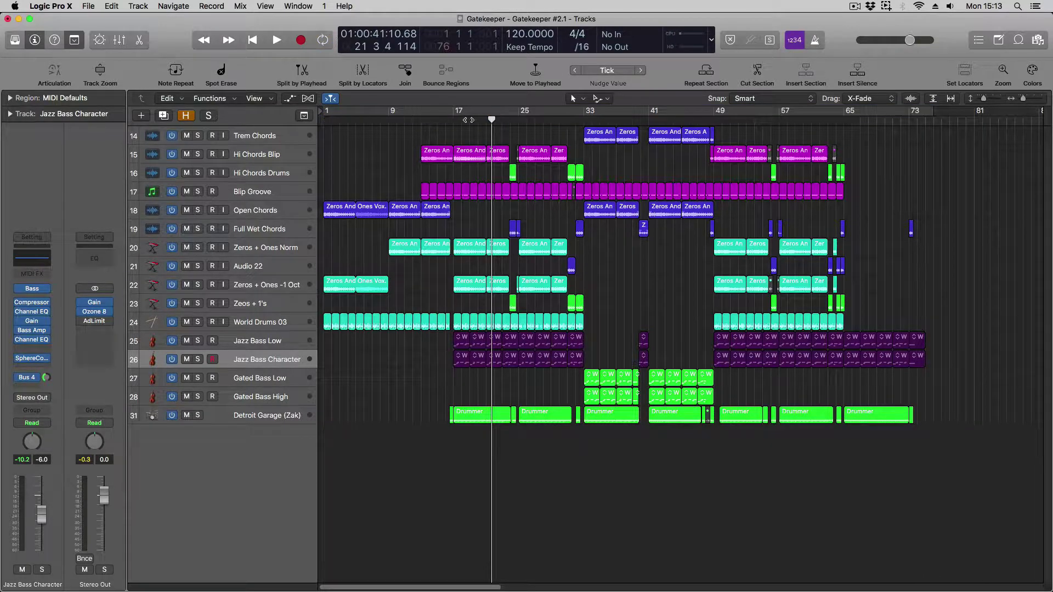
{"action": "left_click_drag", "start_coordinate": [438, 111], "coordinate": [585, 137]}
{"action": "key", "text": "space"}
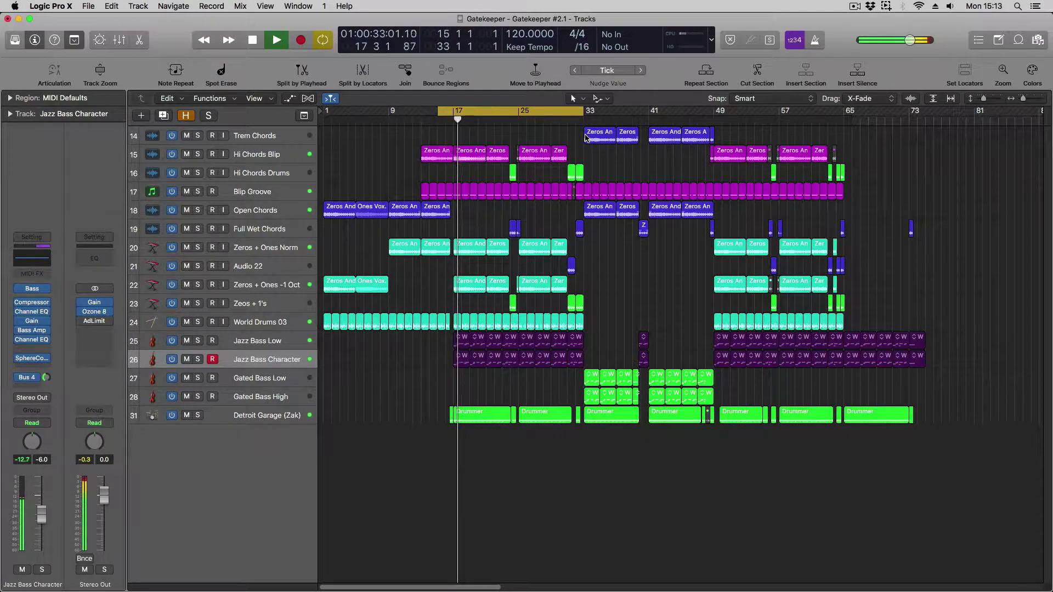
Step: Change the cycle range to bars 13–57 while listening to the arrangement, and stop playback
{"action": "left_click_drag", "start_coordinate": [541, 114], "coordinate": [658, 111]}
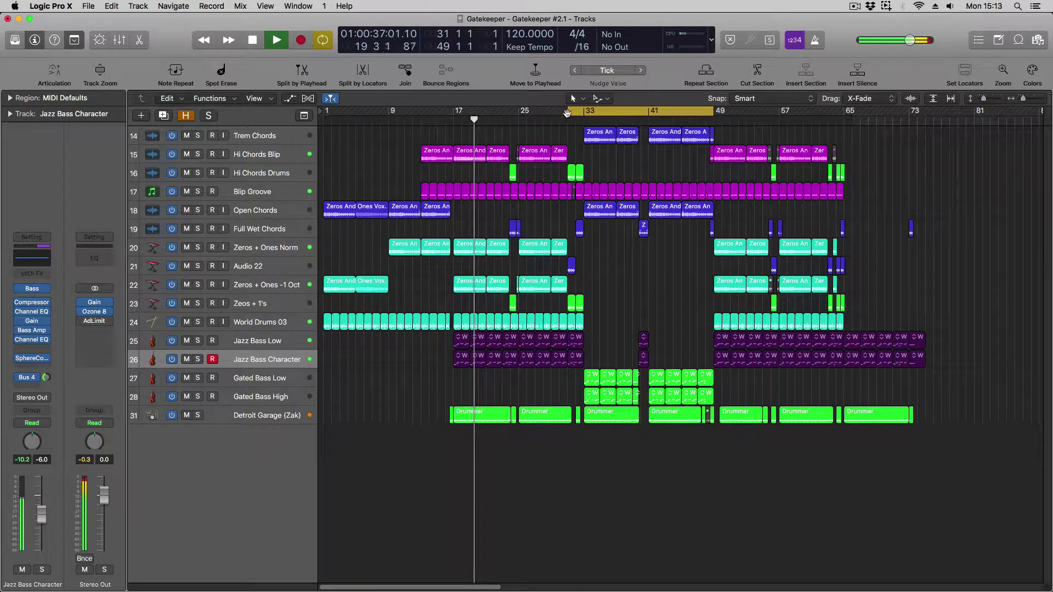
{"action": "left_click_drag", "start_coordinate": [567, 111], "coordinate": [421, 112]}
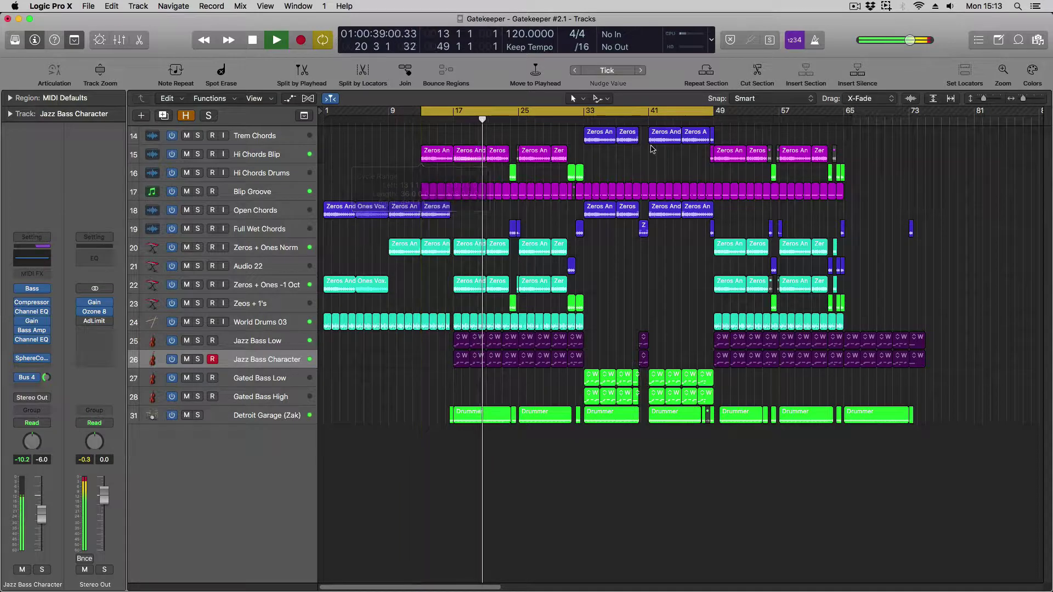
{"action": "left_click_drag", "start_coordinate": [718, 121], "coordinate": [781, 121]}
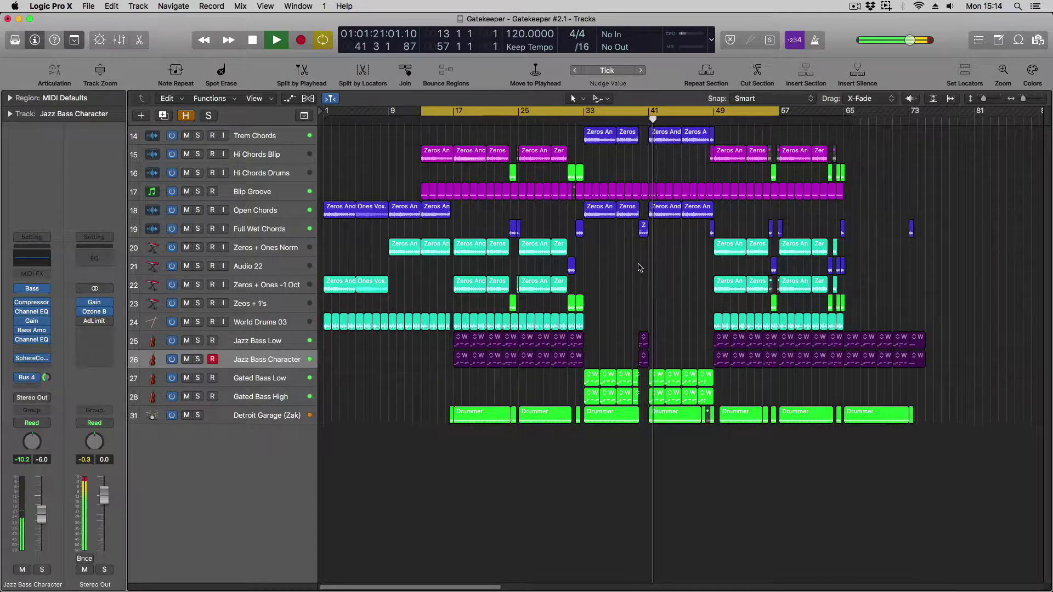
{"action": "key", "text": "space"}
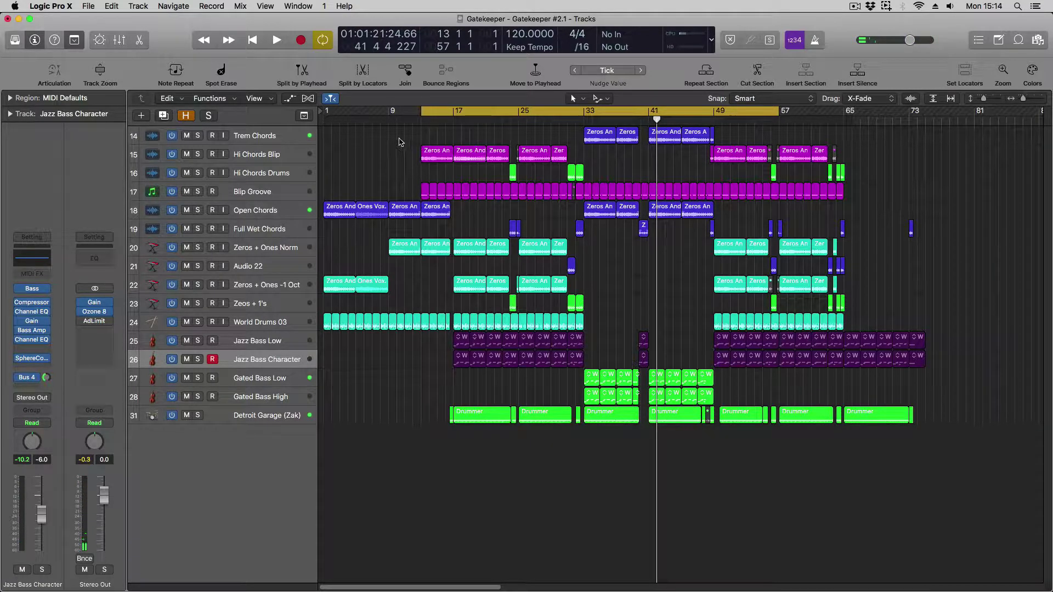
Step: Extend the cycle range to bars 1–78 and solo the Open Chords track
{"action": "left_click_drag", "start_coordinate": [421, 112], "coordinate": [325, 111]}
{"action": "left_click_drag", "start_coordinate": [779, 112], "coordinate": [949, 167]}
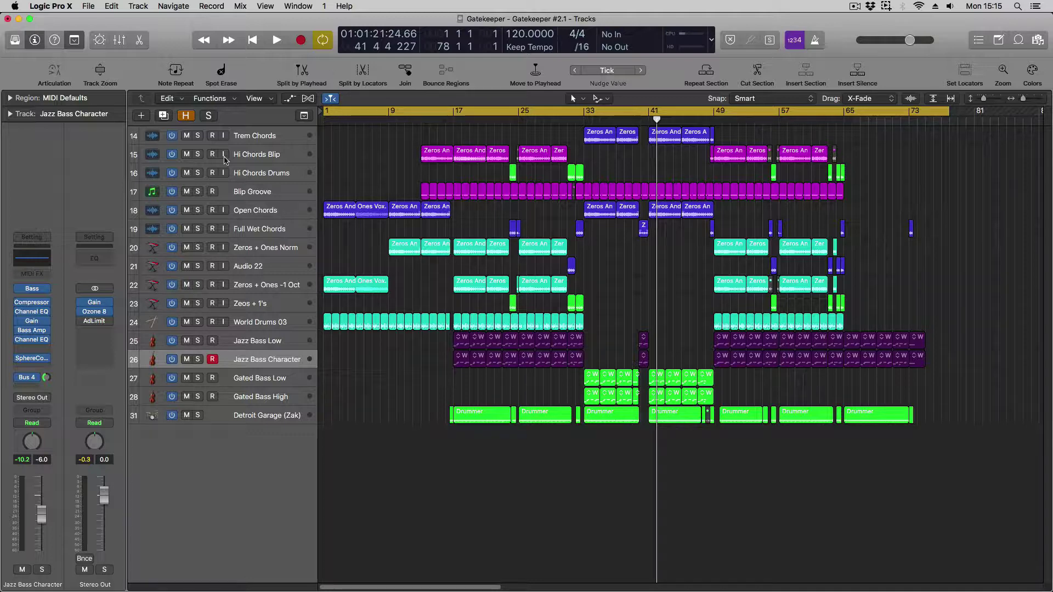
{"action": "left_click", "coordinate": [249, 210]}
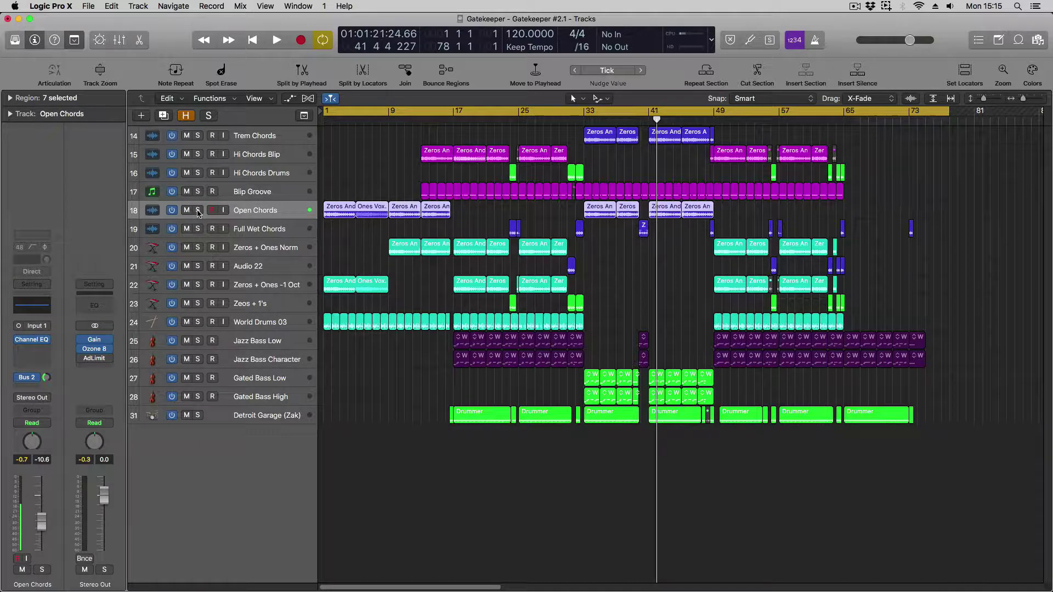
{"action": "left_click", "coordinate": [198, 211]}
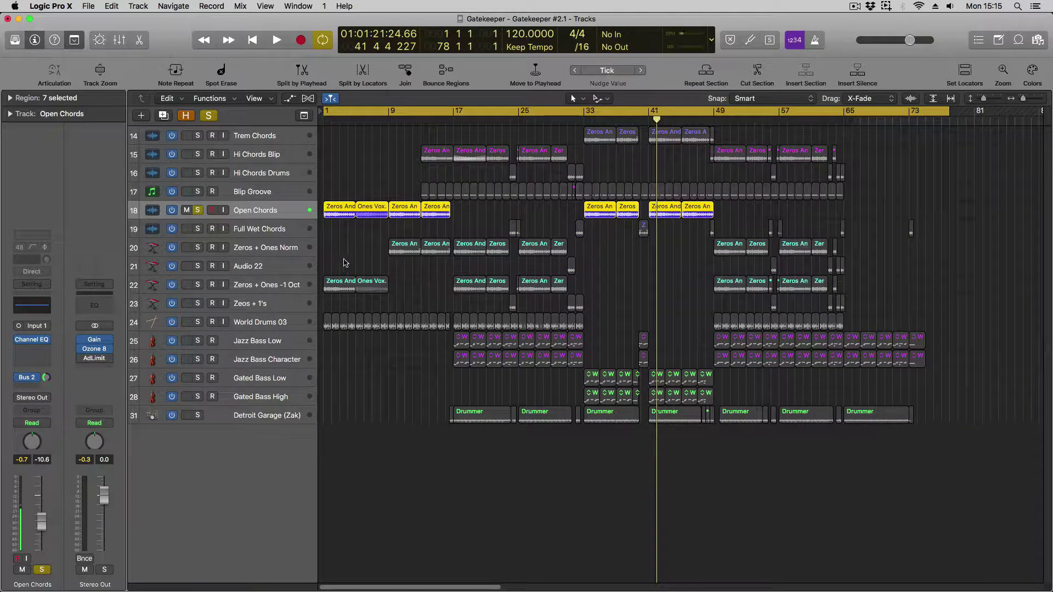
Step: Play the soloed Open Chords track from the beginning, then stop and bypass its Bus 2 reverb send
{"action": "key", "text": "Return"}
{"action": "key", "text": "space"}
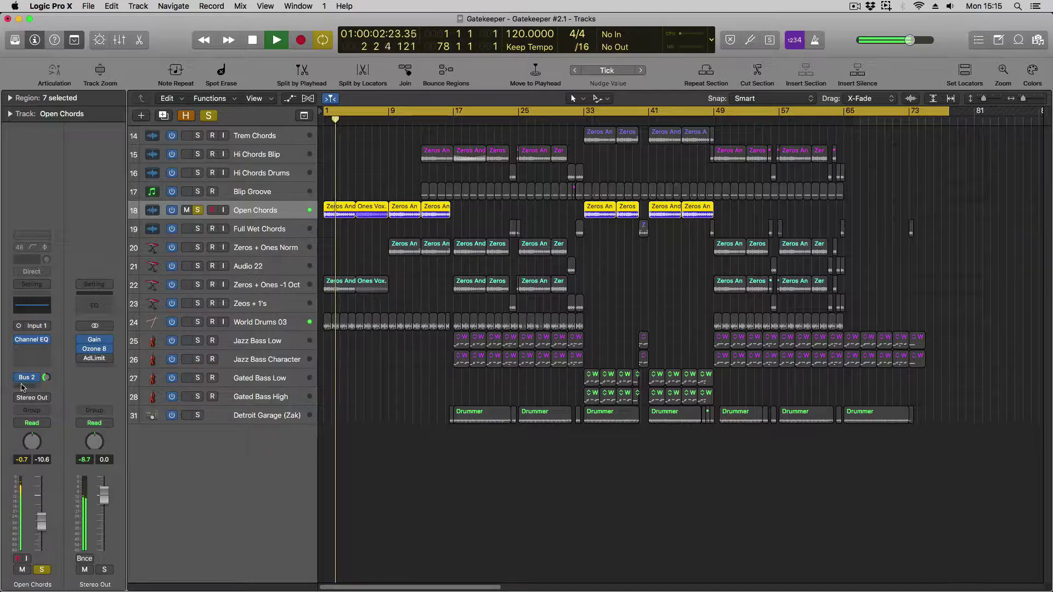
{"action": "key", "text": "space"}
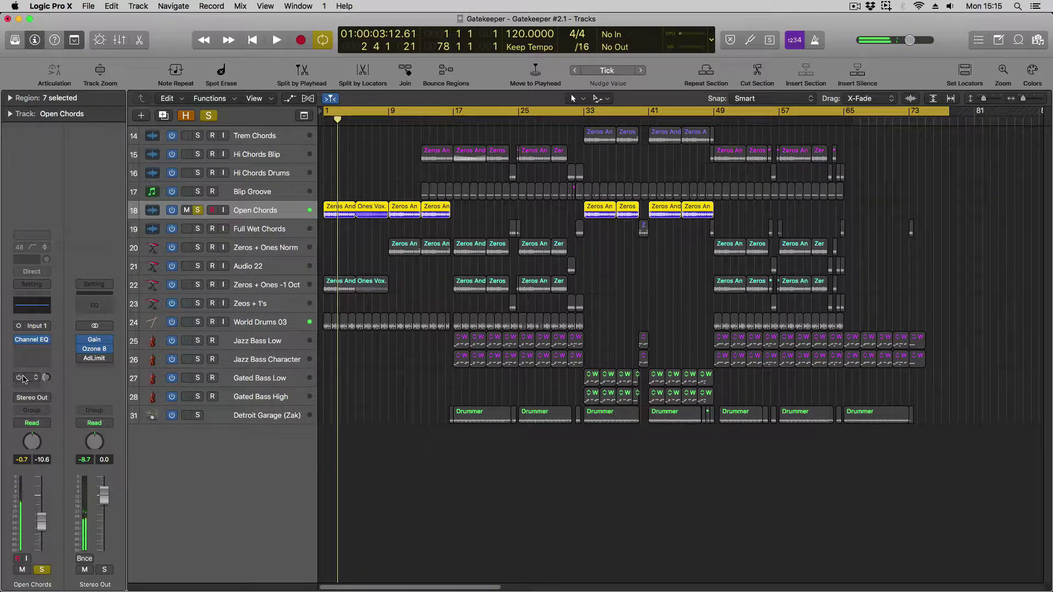
{"action": "left_click", "coordinate": [29, 378]}
{"action": "left_click", "coordinate": [91, 267]}
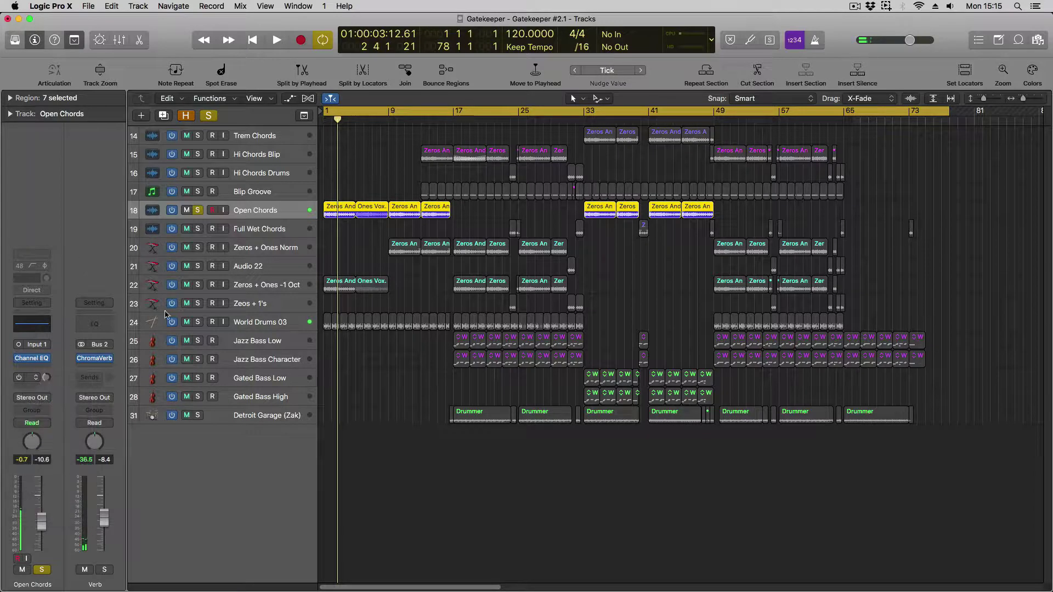
Step: Replay the dry Open Chords track from the beginning and stop
{"action": "key", "text": "Return"}
{"action": "key", "text": "space"}
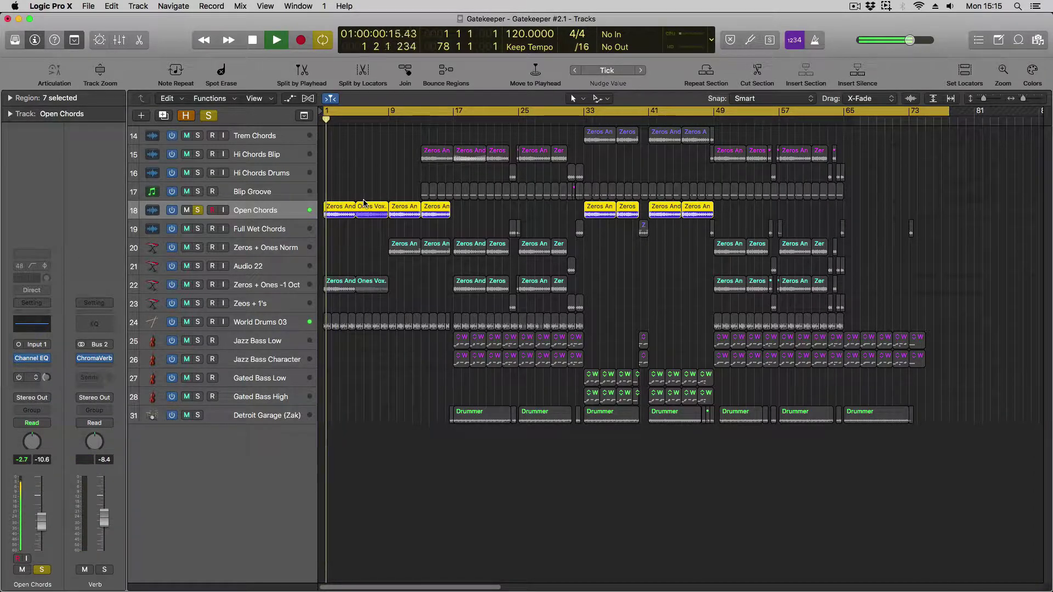
{"action": "key", "text": "space"}
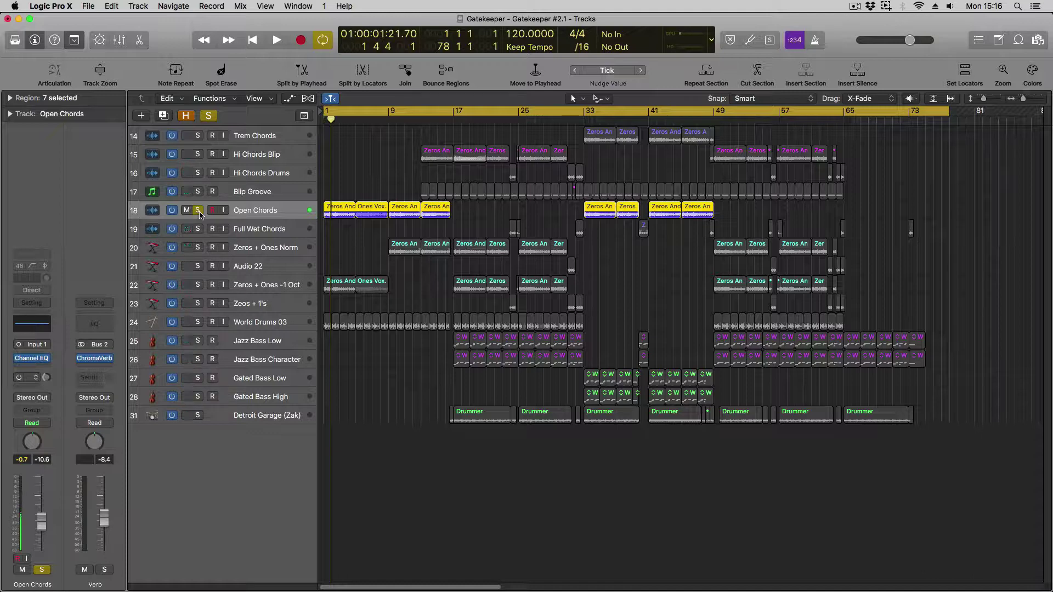
Step: Solo Zeros + Ones -1 Oct and World Drums 03 in place of Open Chords, and audition them together
{"action": "left_click", "coordinate": [265, 285]}
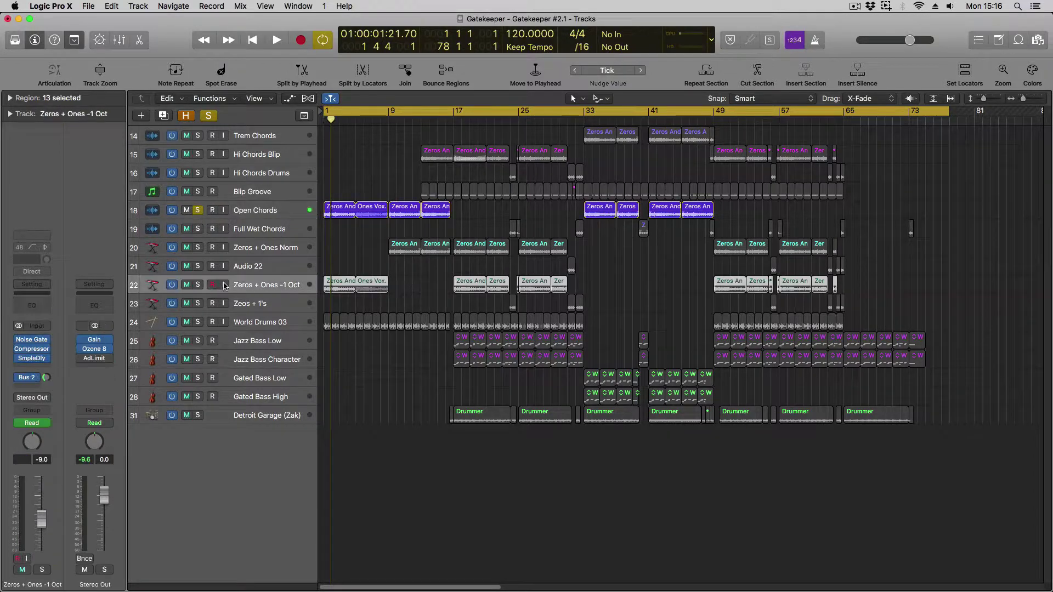
{"action": "left_click", "coordinate": [197, 210]}
{"action": "left_click", "coordinate": [197, 322]}
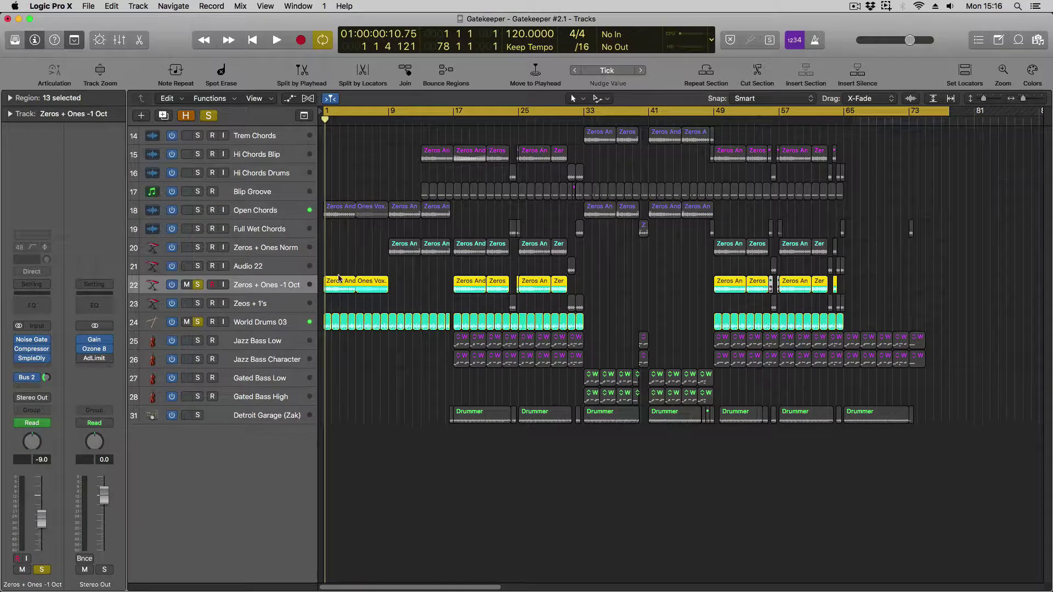
{"action": "left_click", "coordinate": [255, 324]}
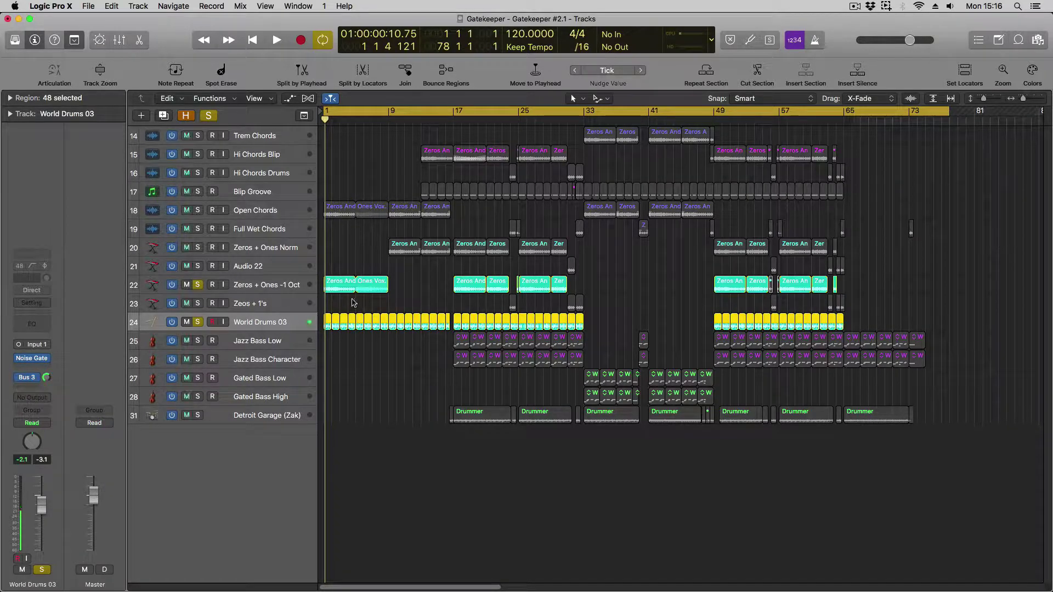
{"action": "key", "text": "space"}
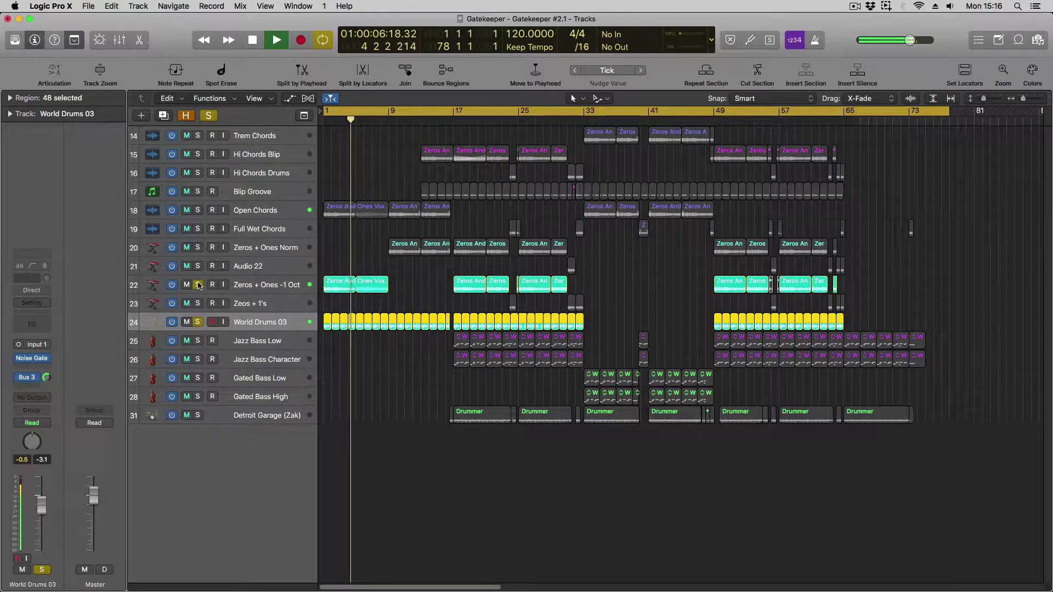
{"action": "key", "text": "space"}
Step: Unsolo Zeros + Ones -1 Oct and World Drums 03, and set the cycle range to bars 13–22
{"action": "left_click", "coordinate": [198, 285]}
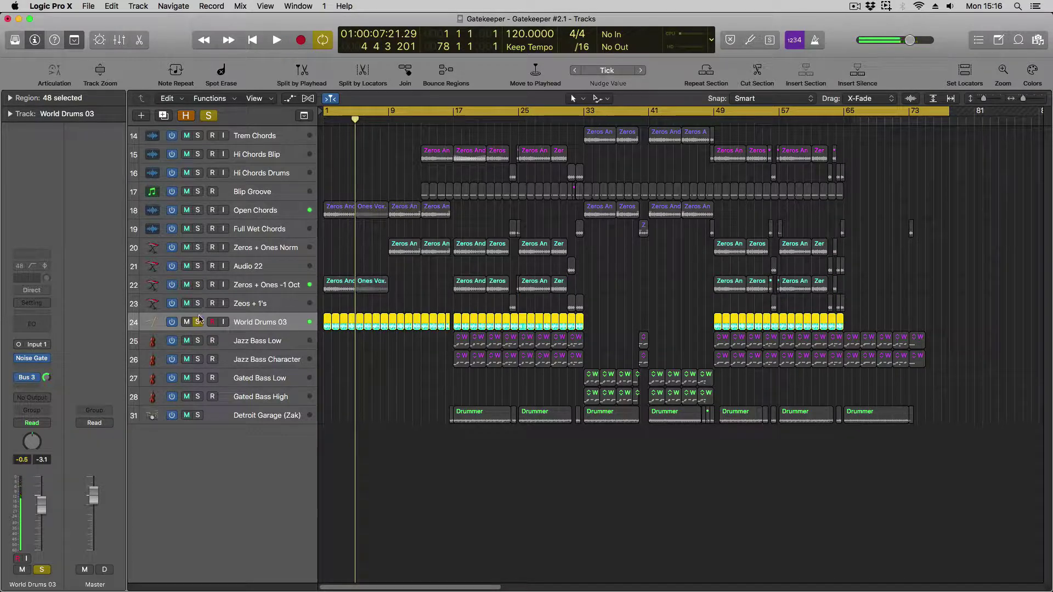
{"action": "left_click", "coordinate": [198, 322]}
{"action": "left_click_drag", "start_coordinate": [422, 110], "coordinate": [493, 111]}
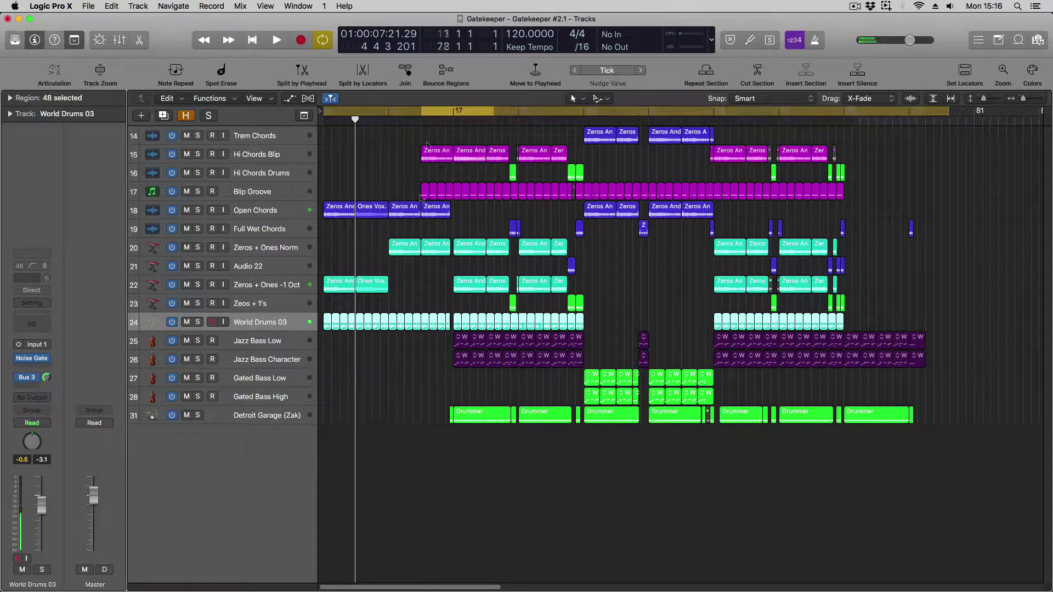
Step: Solo the Hi Chords Blip and Blip Groove tracks, and select Blip Groove
{"action": "left_click", "coordinate": [218, 196]}
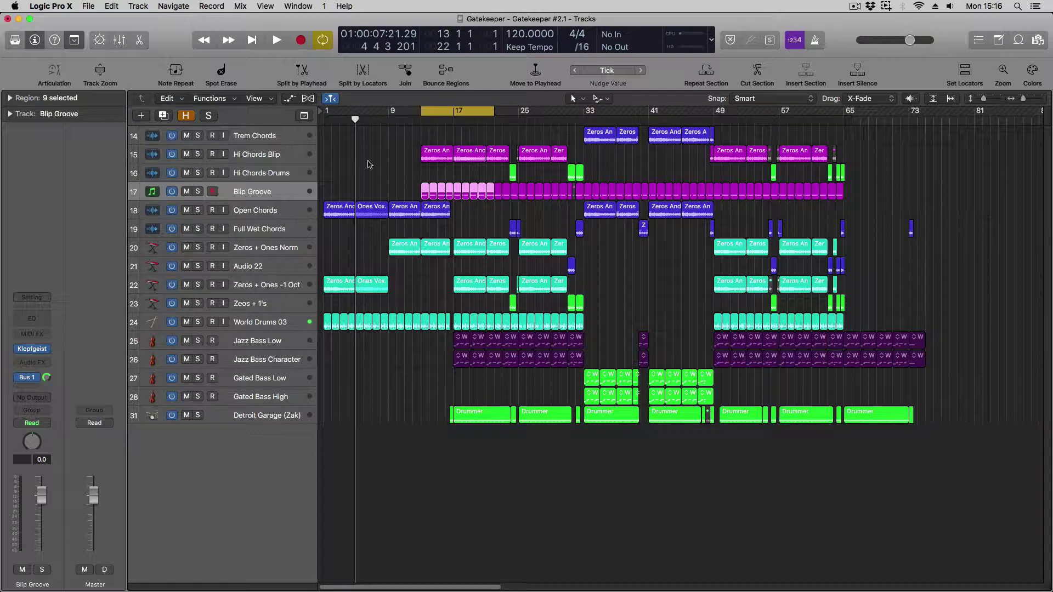
{"action": "left_click", "coordinate": [198, 156]}
{"action": "left_click", "coordinate": [197, 155]}
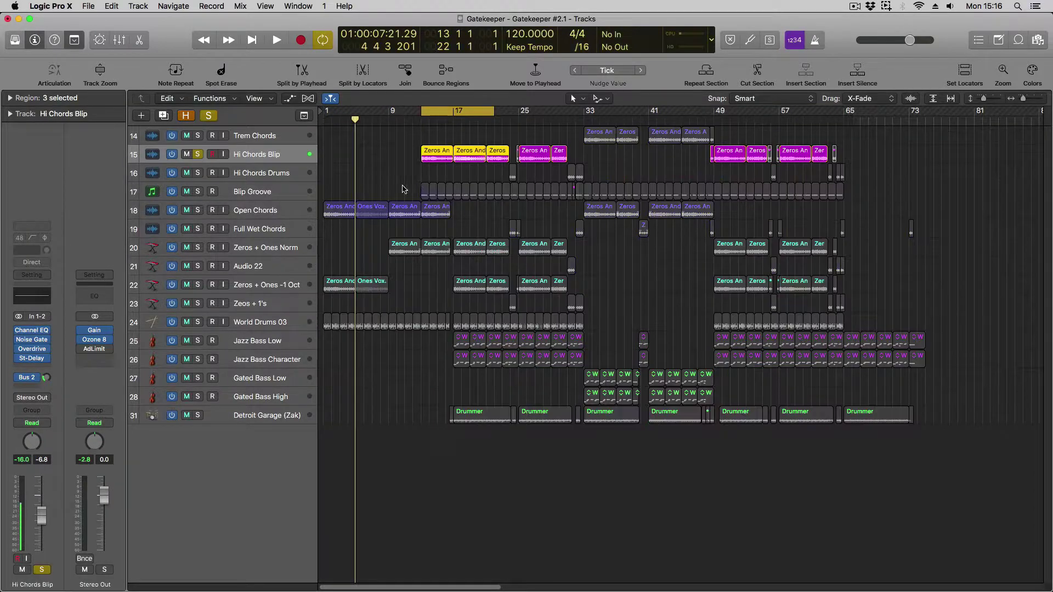
{"action": "left_click", "coordinate": [198, 193]}
{"action": "left_click", "coordinate": [256, 193]}
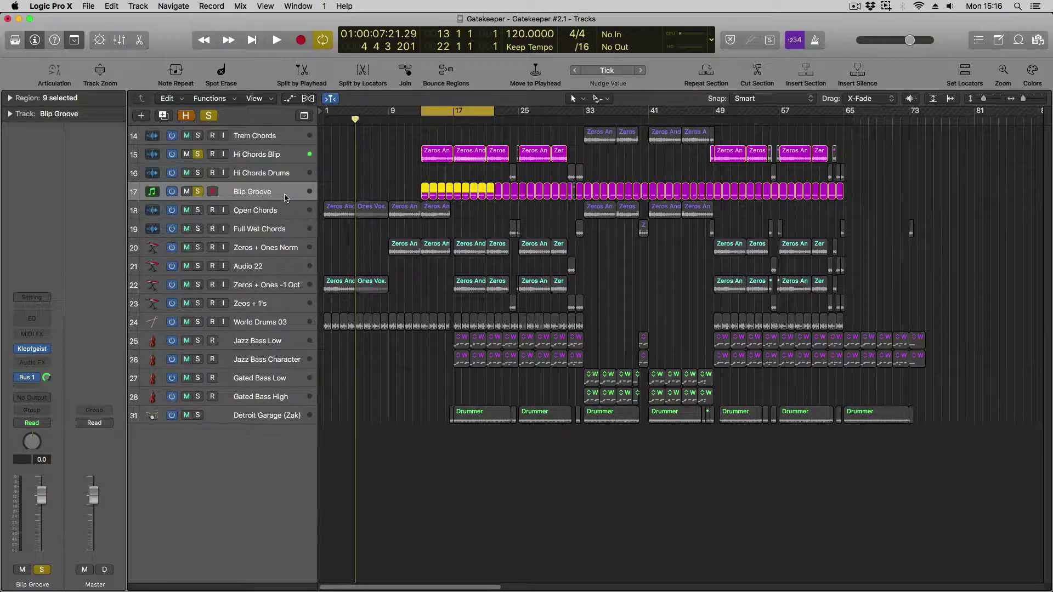
Step: Clear the region selection and audition the soloed Hi Chords Blip and Blip Groove tracks from bar 13
{"action": "left_click", "coordinate": [369, 195]}
{"action": "key", "text": "space"}
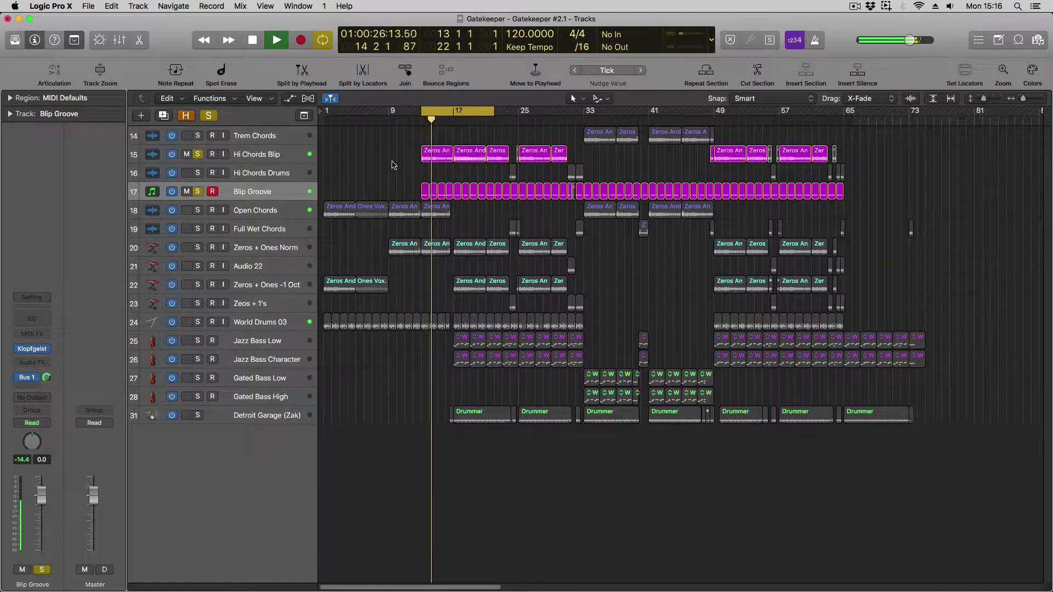
{"action": "key", "text": "space"}
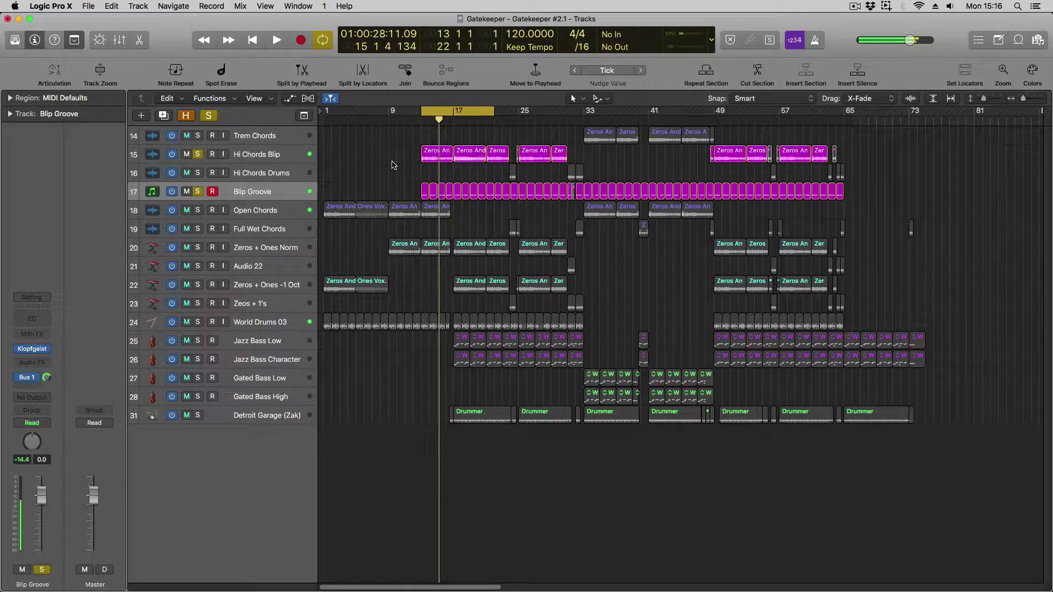
Step: Select the Hi Chords Blip track and check its selected regions' transposition in the region parameters
{"action": "left_click", "coordinate": [289, 159]}
{"action": "left_click_drag", "start_coordinate": [475, 151], "coordinate": [478, 157]}
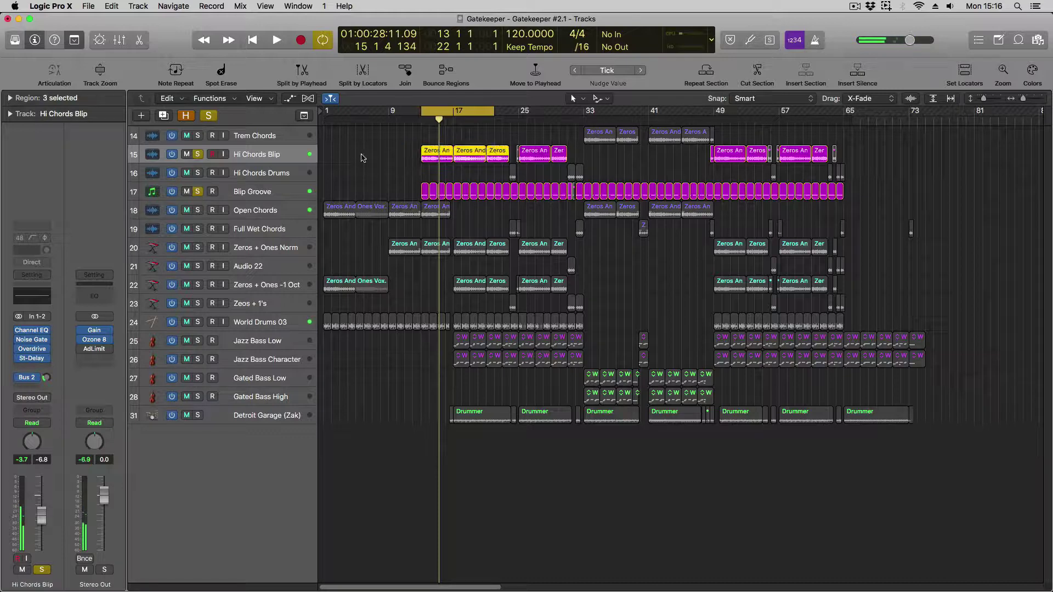
{"action": "left_click", "coordinate": [15, 99]}
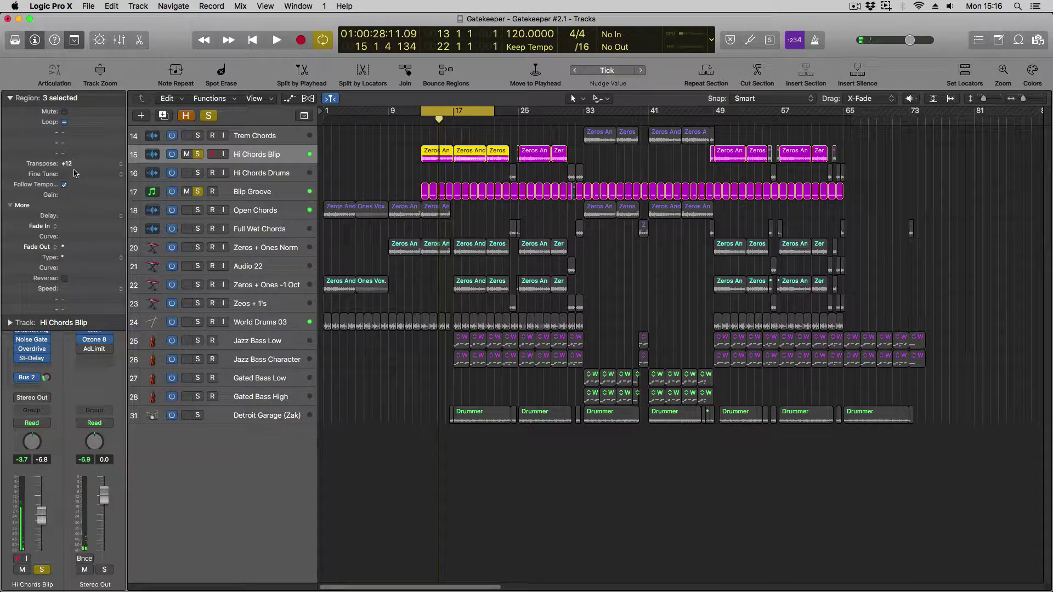
Step: Select the Blip Groove regions in the cycle range and inspect the track's Klopfgeist instrument settings
{"action": "left_click_drag", "start_coordinate": [496, 177], "coordinate": [415, 185]}
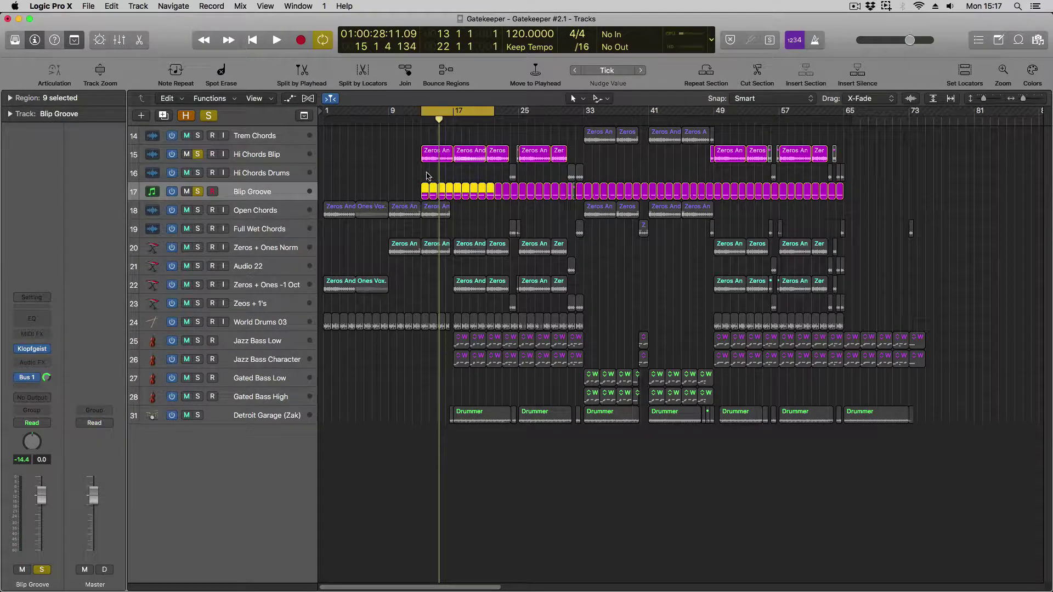
{"action": "left_click", "coordinate": [274, 155]}
{"action": "left_click", "coordinate": [275, 195]}
{"action": "left_click", "coordinate": [215, 200]}
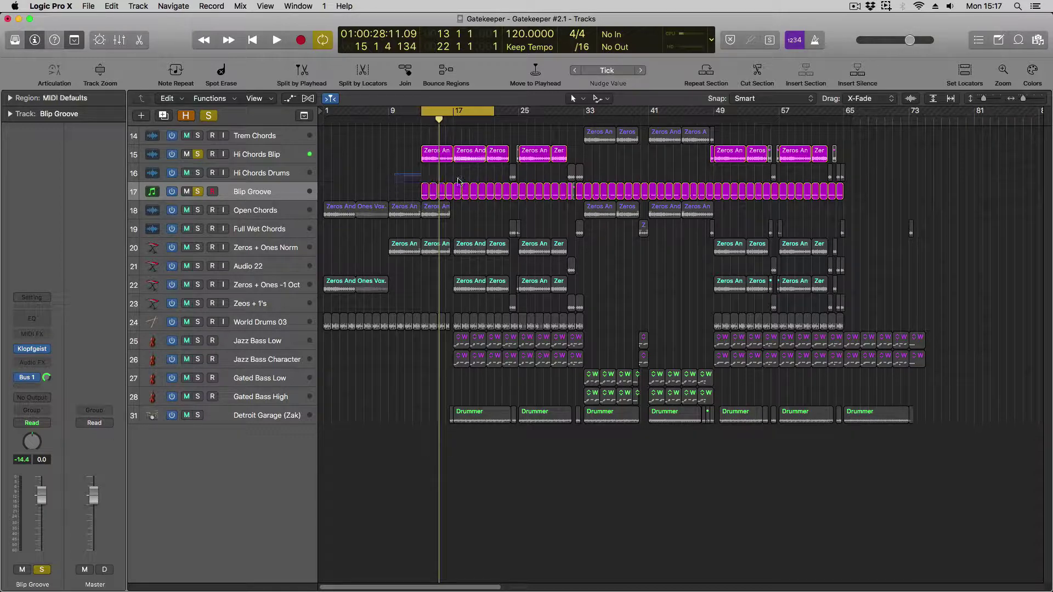
{"action": "left_click", "coordinate": [32, 348]}
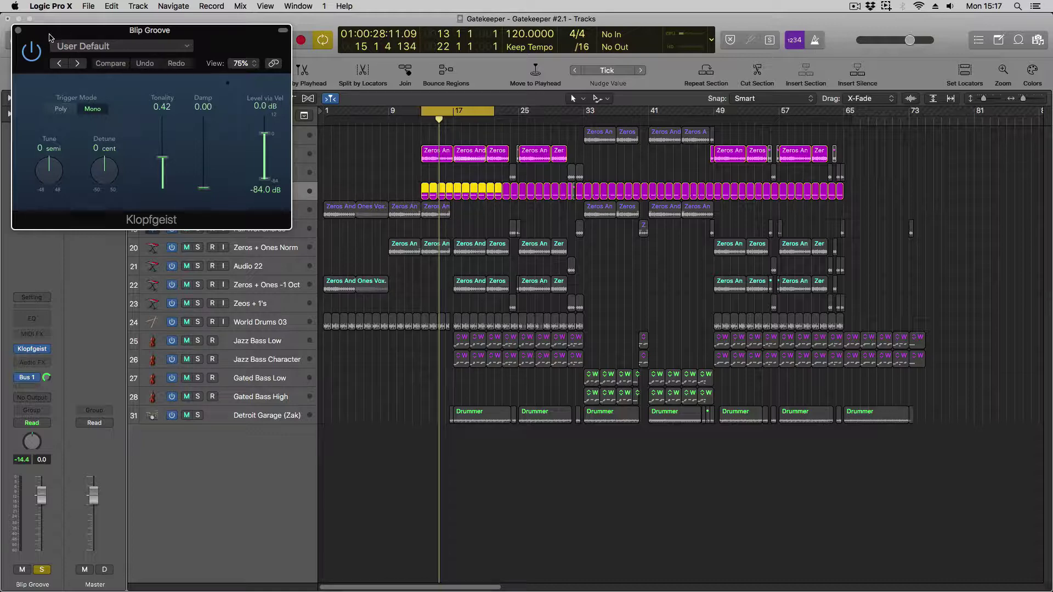
{"action": "left_click", "coordinate": [19, 31]}
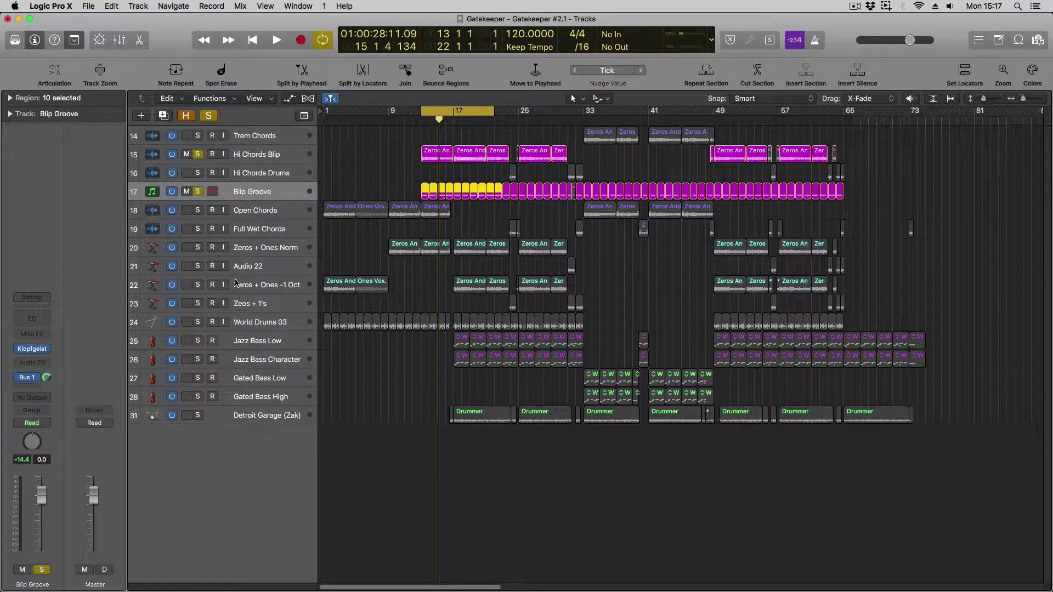
Step: Unsolo Hi Chords Blip, route Blip Groove's output to Stereo Out, and audition the trigger track alone
{"action": "left_click", "coordinate": [198, 154]}
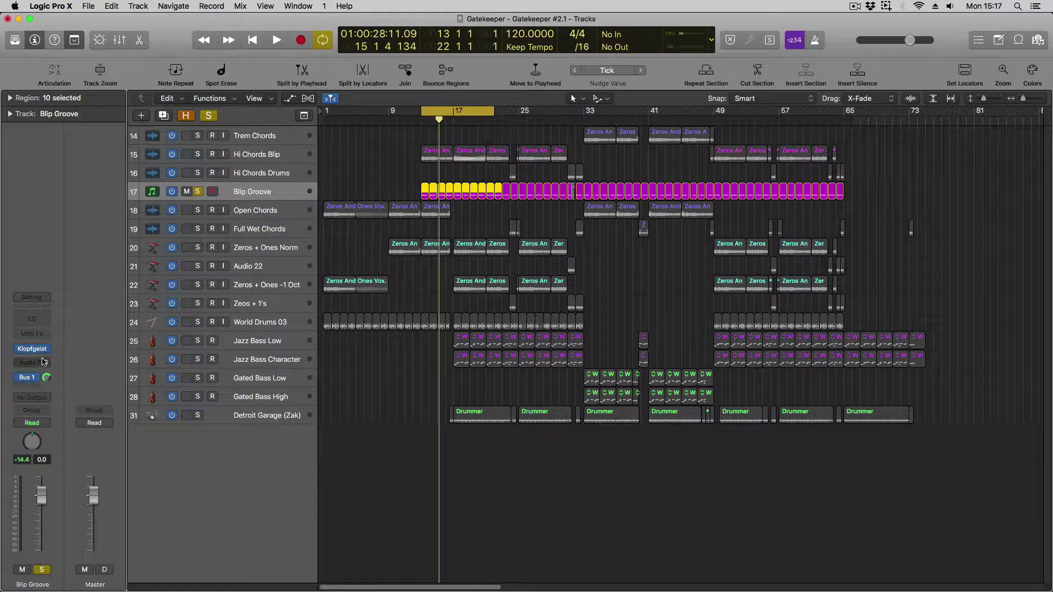
{"action": "mouse_move", "coordinate": [34, 353]}
{"action": "left_click", "coordinate": [31, 397]}
{"action": "mouse_move", "coordinate": [49, 419]}
{"action": "left_click", "coordinate": [110, 417]}
{"action": "key", "text": "space"}
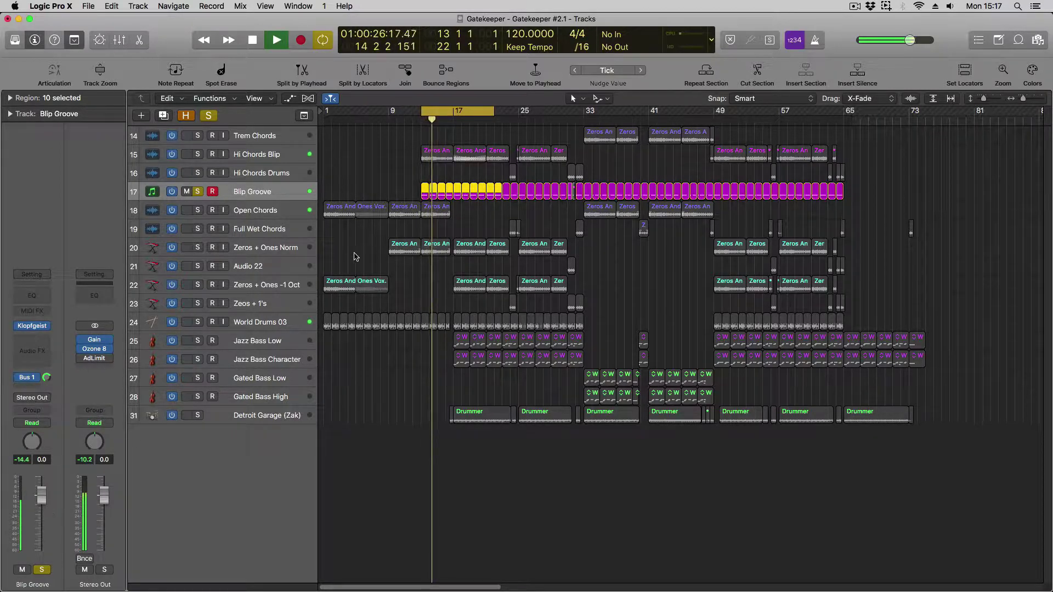
Step: Open the selected Blip Groove regions in the Piano Roll, examine their note rhythm, and stop playback
{"action": "double_click", "coordinate": [425, 193]}
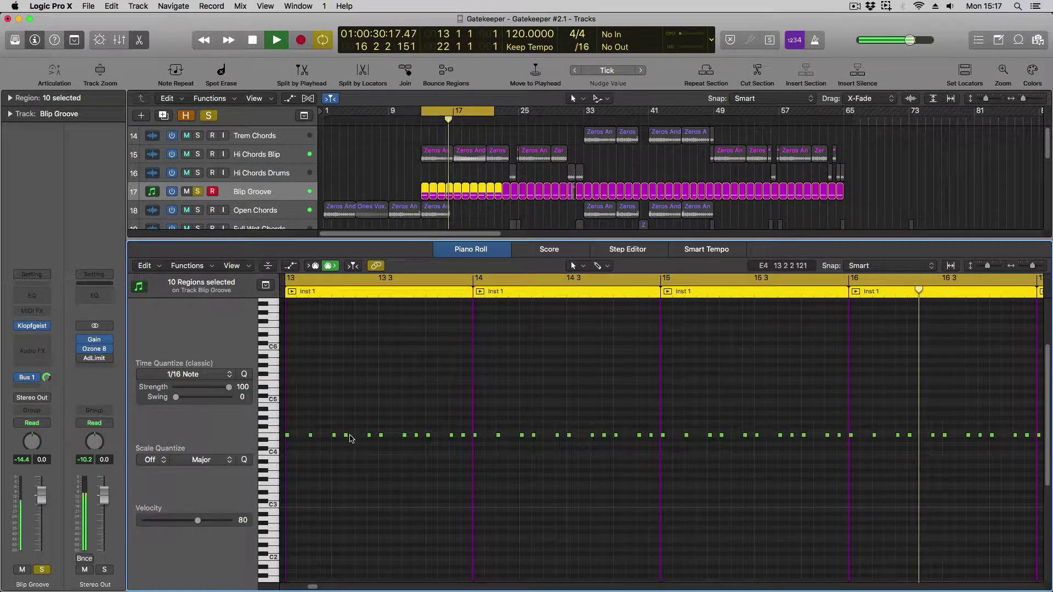
{"action": "scroll", "coordinate": [350, 438], "scroll_direction": "up", "scroll_amount": 1}
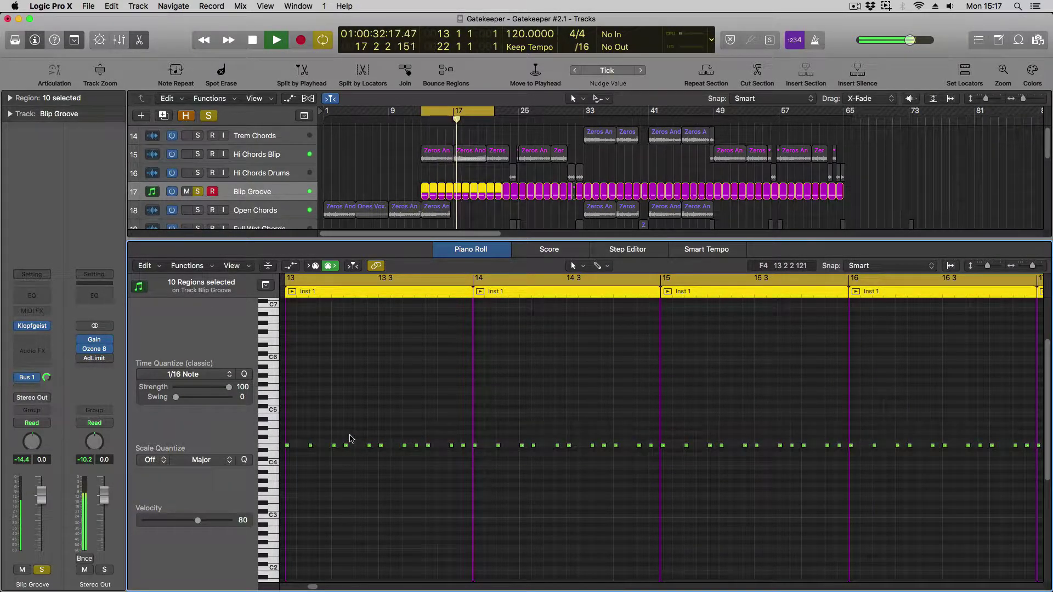
{"action": "key", "text": "space"}
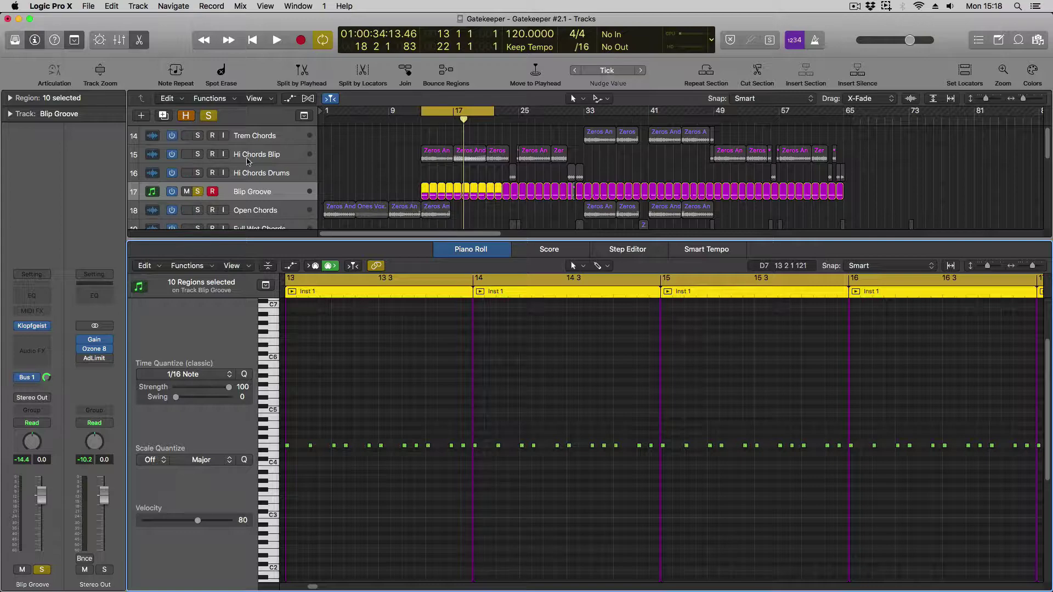
Step: Solo Hi Chords Blip again and briefly audition it together with the Blip Groove trigger
{"action": "left_click", "coordinate": [198, 155]}
{"action": "key", "text": "space"}
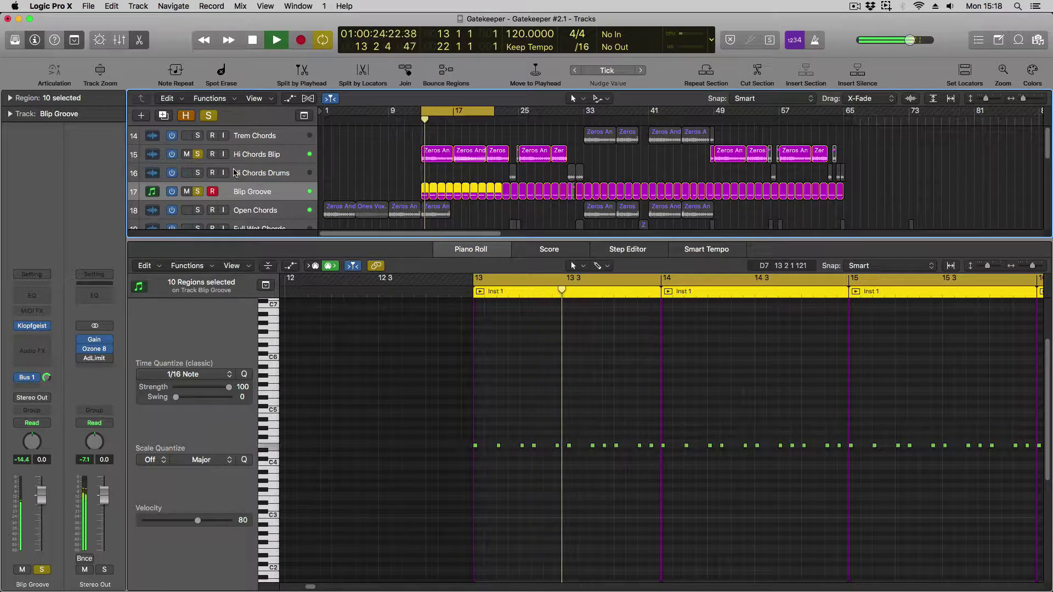
{"action": "key", "text": "space"}
Step: Also solo Zeros + Ones Norm and World Drums 03, and audition both gated chord tracks with their triggers
{"action": "left_click", "coordinate": [308, 154]}
{"action": "scroll", "coordinate": [308, 151], "scroll_direction": "down", "scroll_amount": 1}
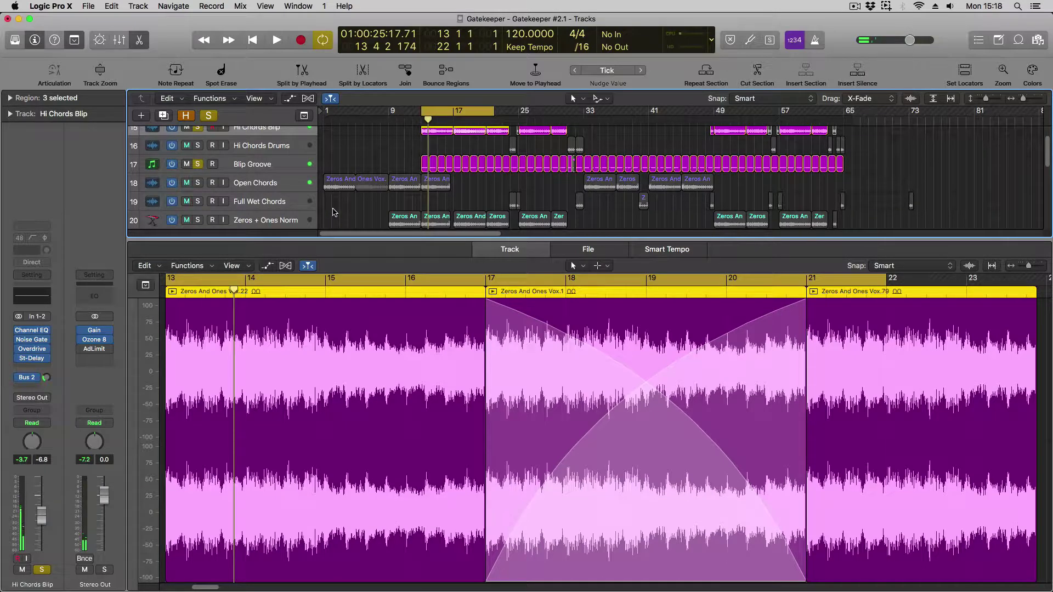
{"action": "scroll", "coordinate": [335, 210], "scroll_direction": "down", "scroll_amount": 1}
{"action": "left_click", "coordinate": [198, 215]}
{"action": "scroll", "coordinate": [335, 181], "scroll_direction": "down", "scroll_amount": 3}
{"action": "key", "text": "space"}
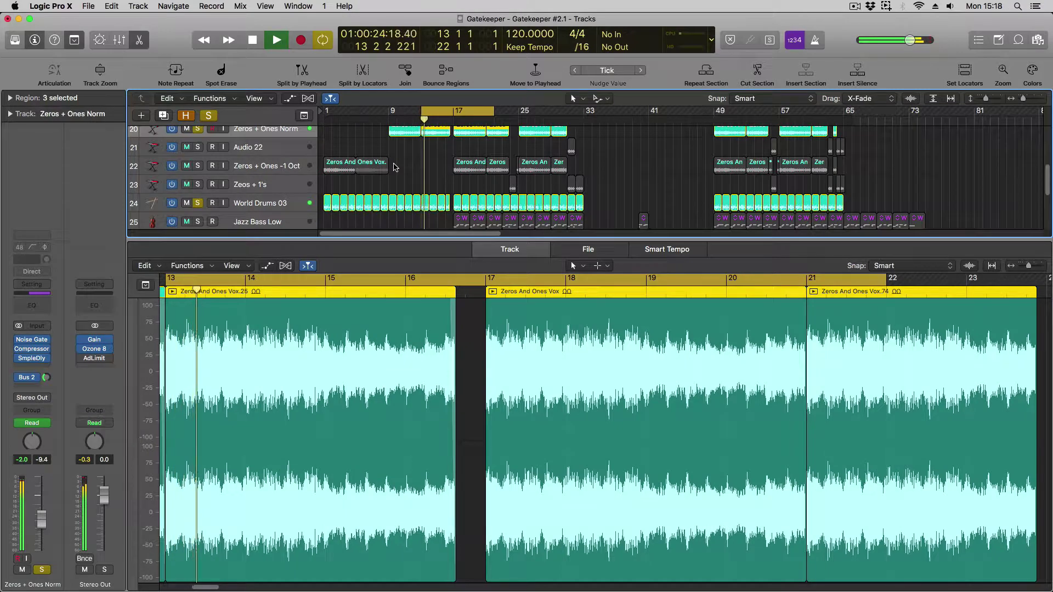
{"action": "scroll", "coordinate": [401, 168], "scroll_direction": "up", "scroll_amount": 5}
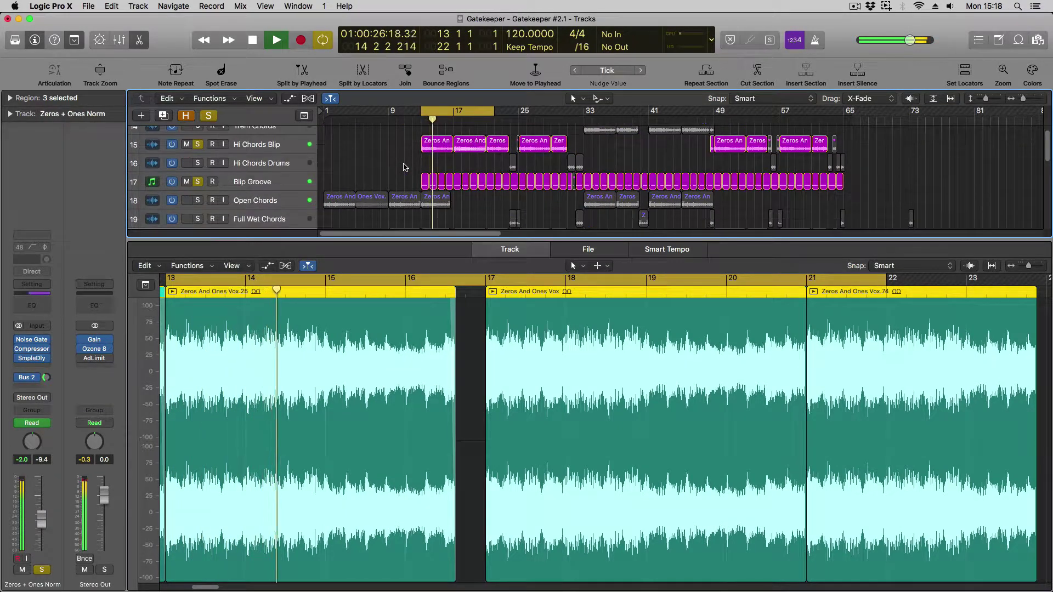
{"action": "scroll", "coordinate": [404, 168], "scroll_direction": "down", "scroll_amount": 3}
{"action": "scroll", "coordinate": [404, 167], "scroll_direction": "down", "scroll_amount": 1}
{"action": "scroll", "coordinate": [405, 167], "scroll_direction": "down", "scroll_amount": 2}
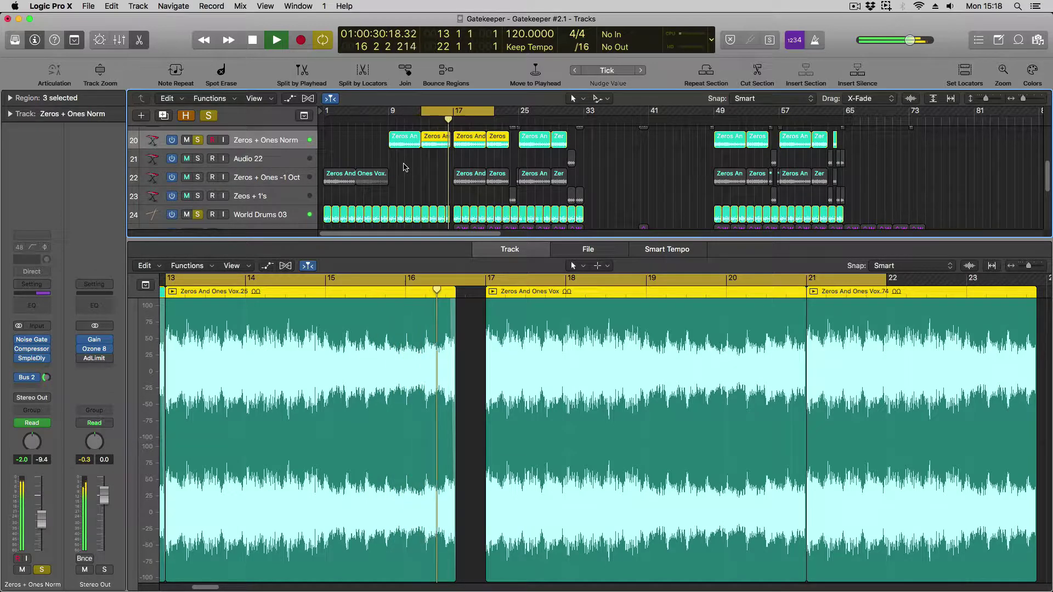
{"action": "key", "text": "space"}
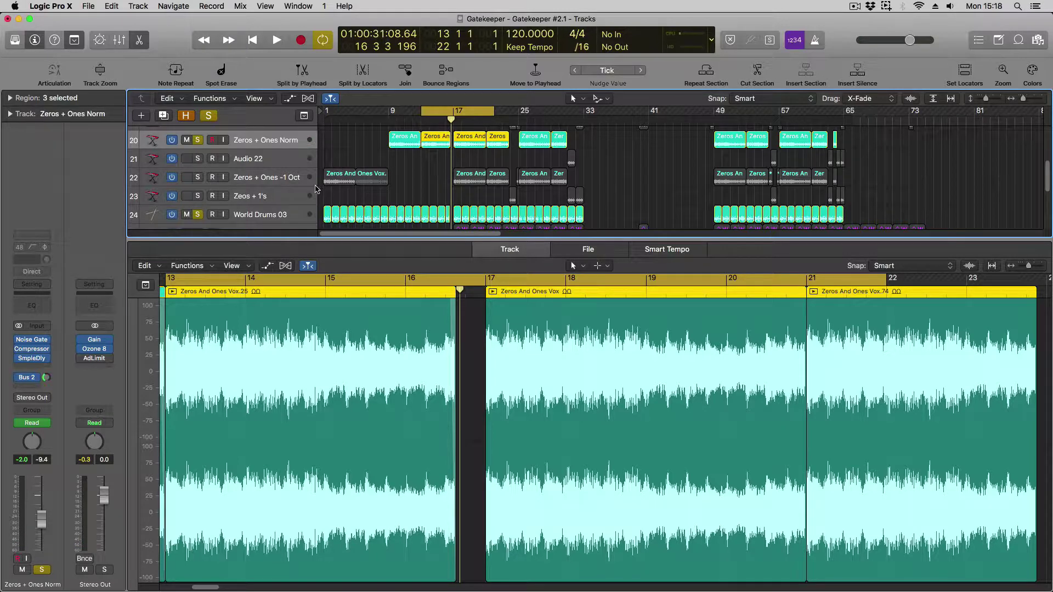
Step: Unsolo Hi Chords Blip and Blip Groove, and close the audio editor
{"action": "scroll", "coordinate": [333, 207], "scroll_direction": "up", "scroll_amount": 1}
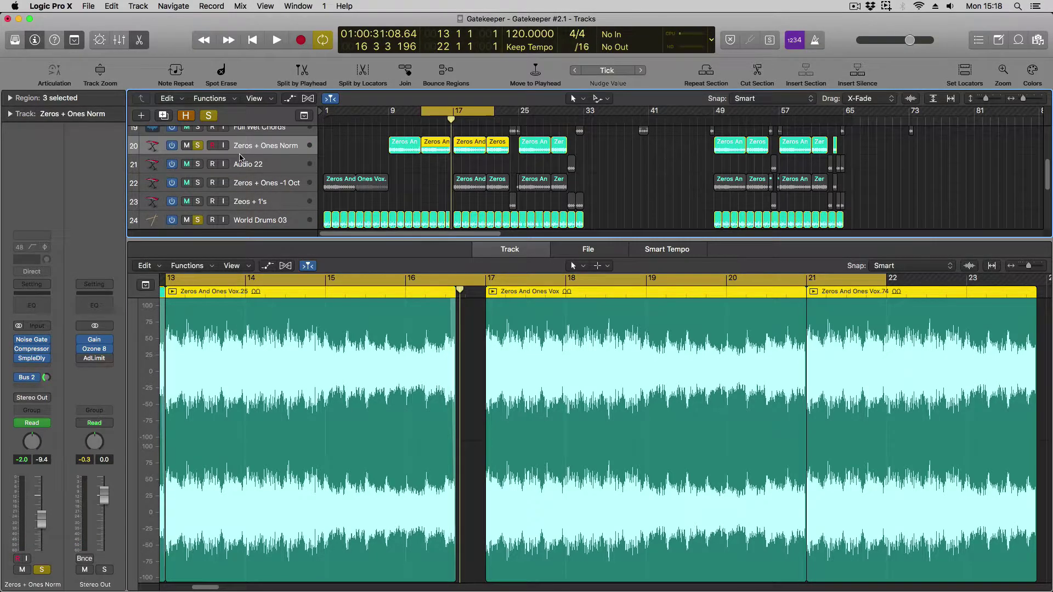
{"action": "scroll", "coordinate": [374, 198], "scroll_direction": "up", "scroll_amount": 5}
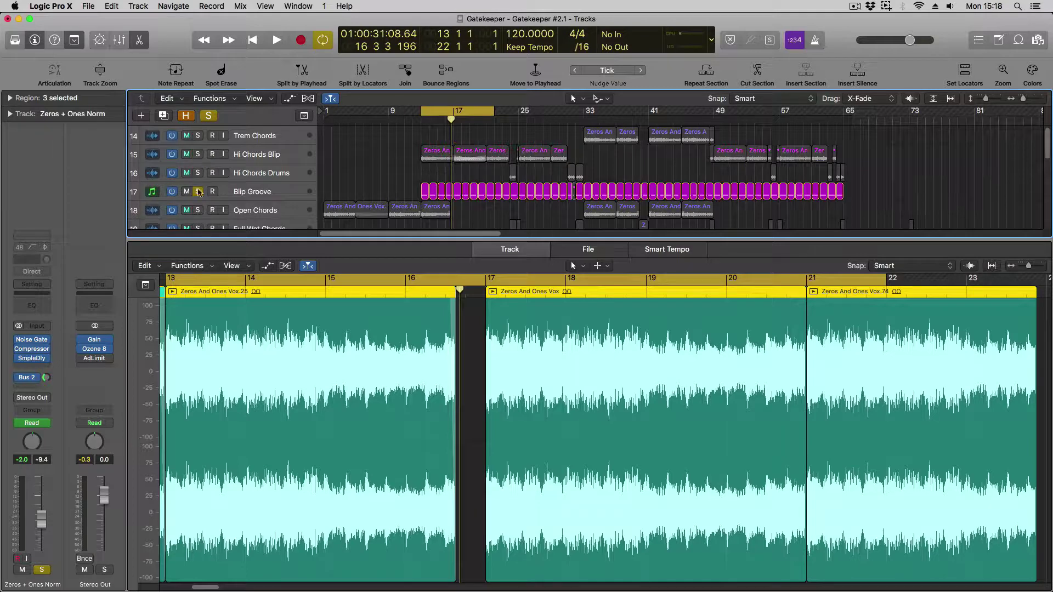
{"action": "scroll", "coordinate": [367, 191], "scroll_direction": "down", "scroll_amount": 6}
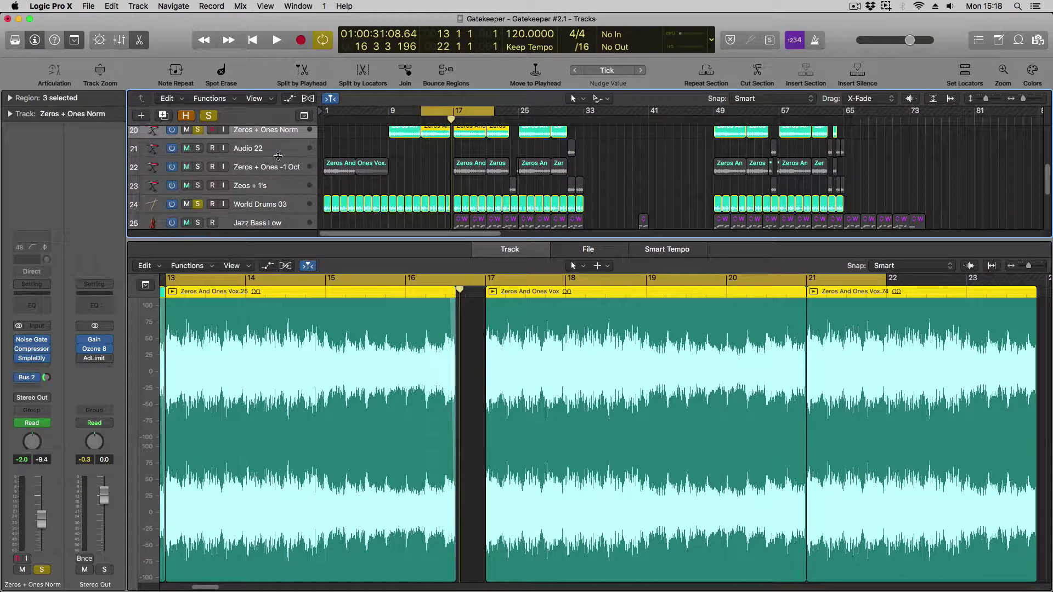
{"action": "scroll", "coordinate": [283, 160], "scroll_direction": "up", "scroll_amount": 1}
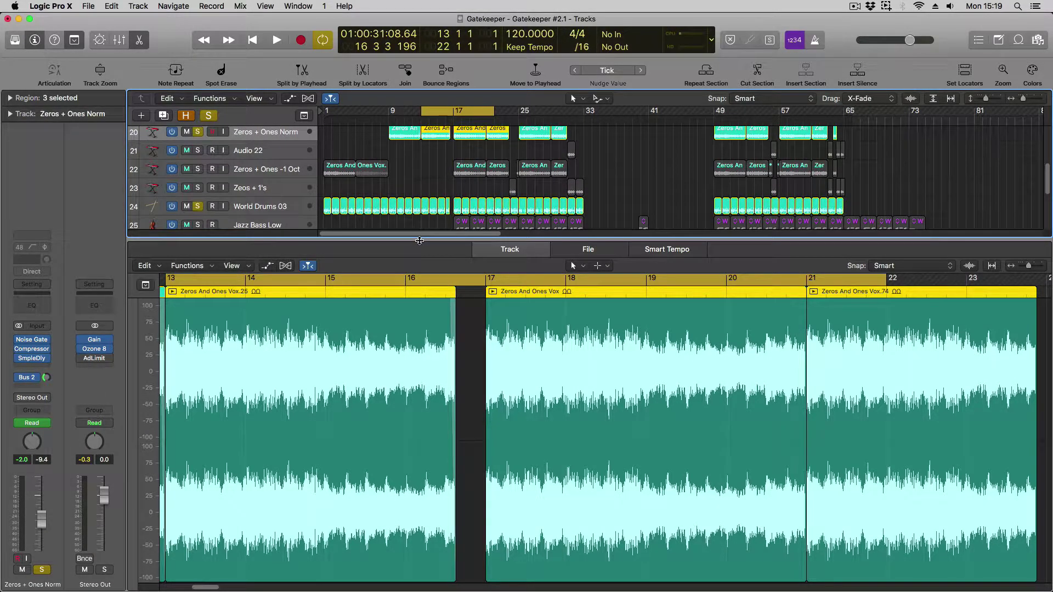
{"action": "key", "text": "e"}
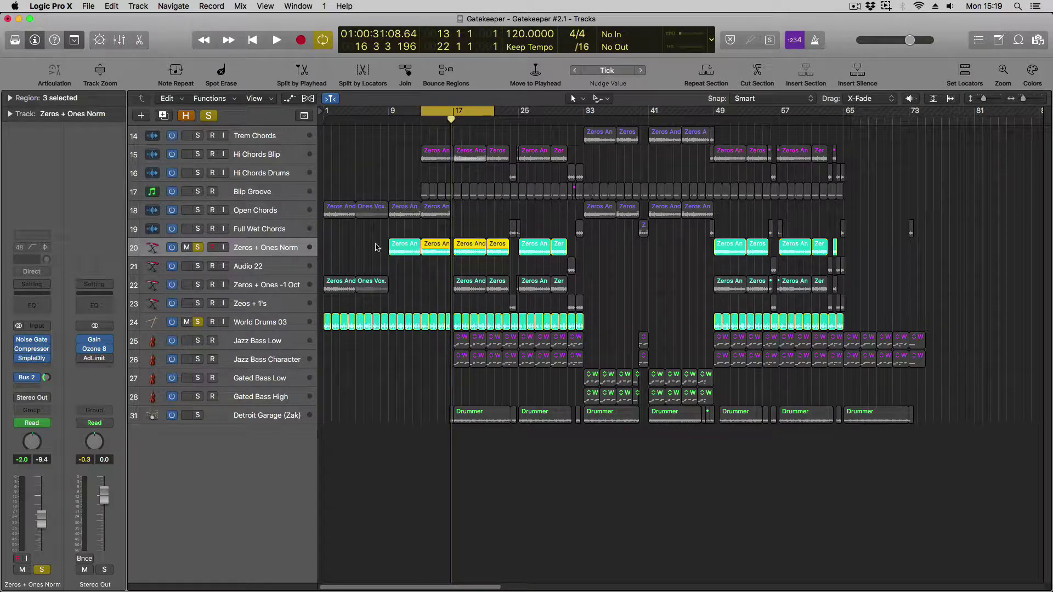
Step: Select the World Drums 03 track and move the cycle range to bars 17–26
{"action": "left_click", "coordinate": [257, 329]}
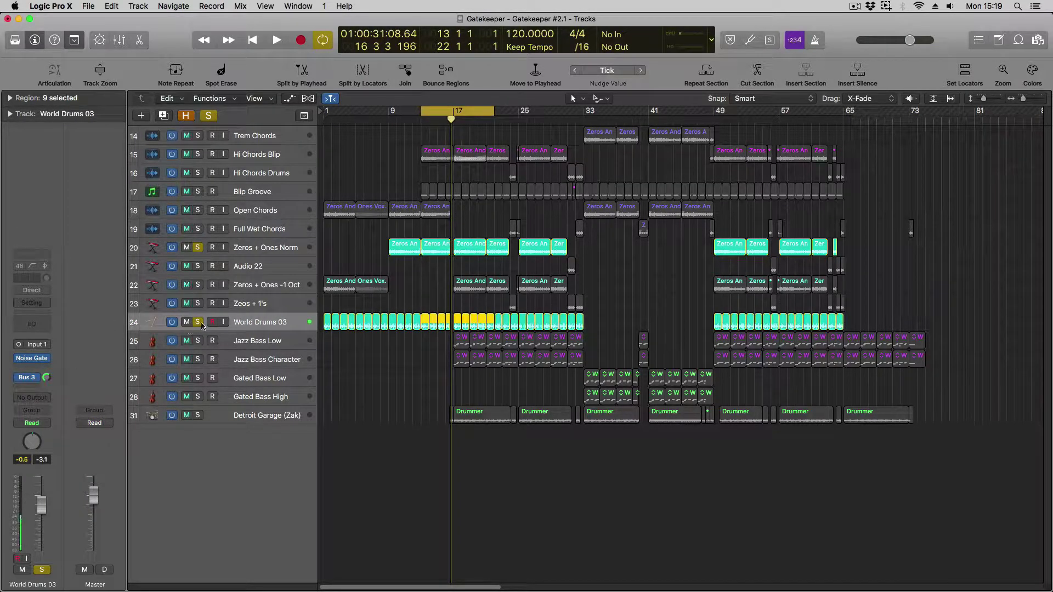
{"action": "left_click_drag", "start_coordinate": [429, 111], "coordinate": [490, 116]}
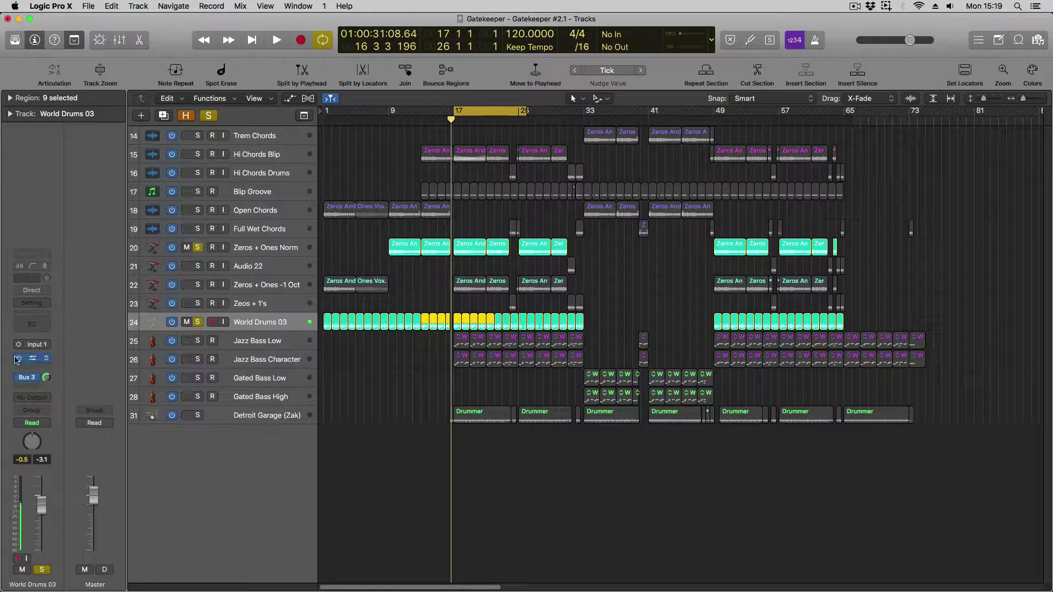
Step: Bypass the Noise Gate on World Drums 03 and route its output to Stereo Out
{"action": "left_click", "coordinate": [49, 398]}
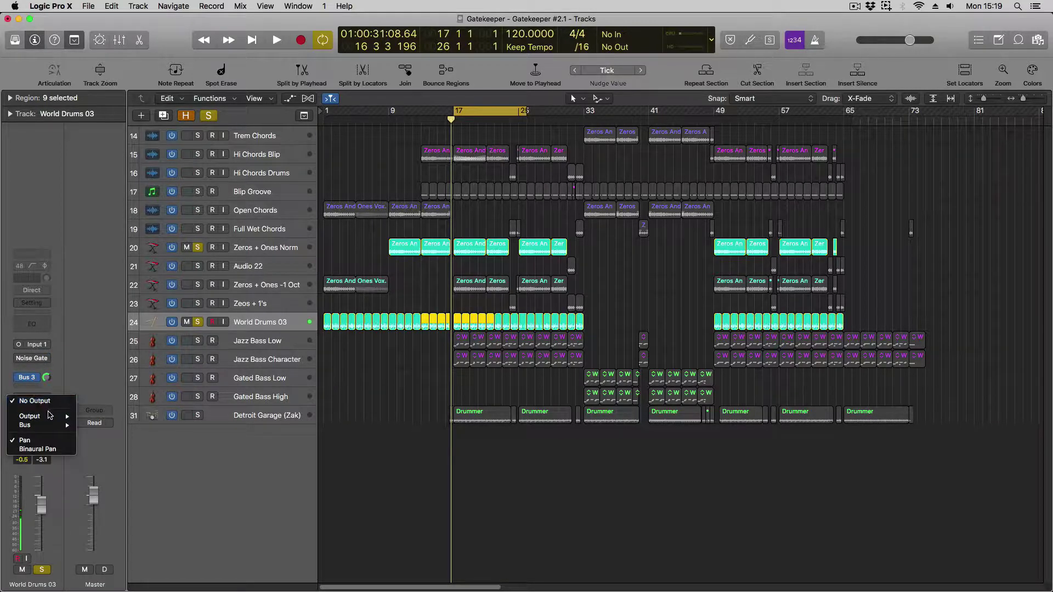
{"action": "mouse_move", "coordinate": [50, 418]}
{"action": "left_click", "coordinate": [108, 416]}
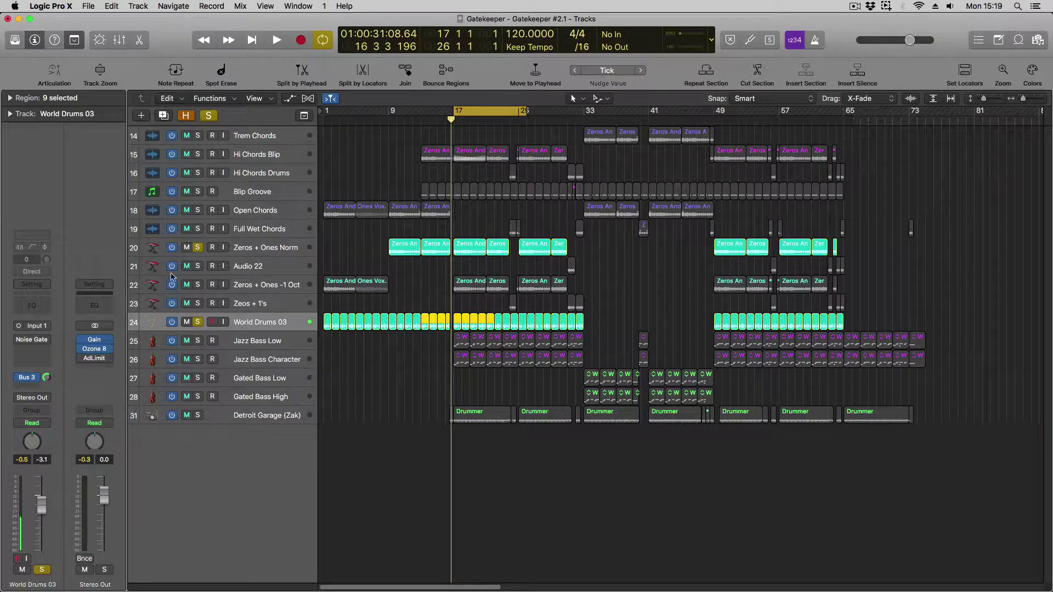
Step: Unsolo Zeros + Ones Norm and audition the ungated World Drums 03 track alone from bar 17
{"action": "left_click", "coordinate": [198, 247]}
{"action": "key", "text": "space"}
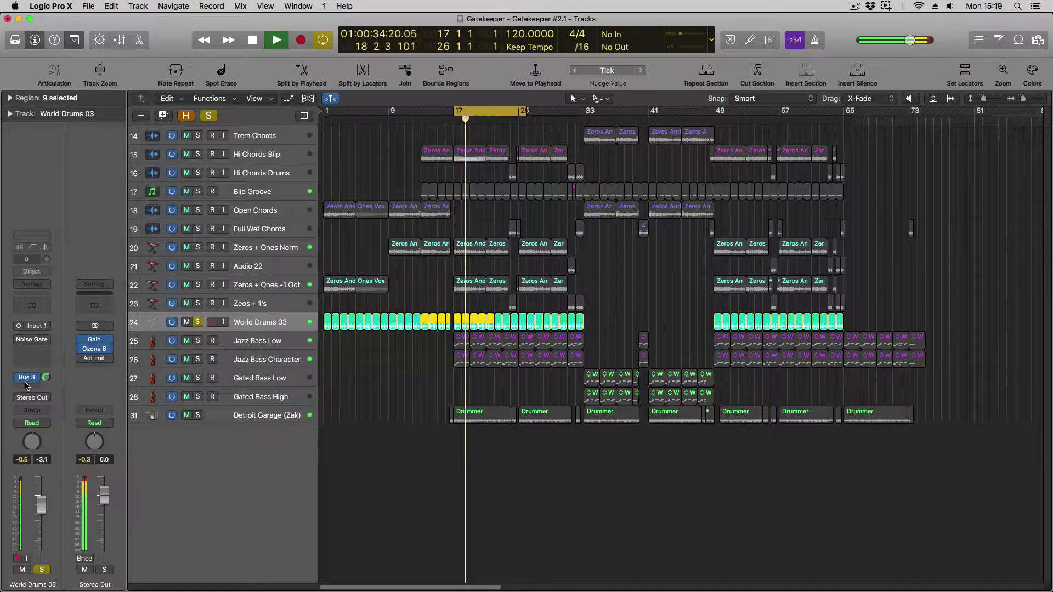
{"action": "key", "text": "space"}
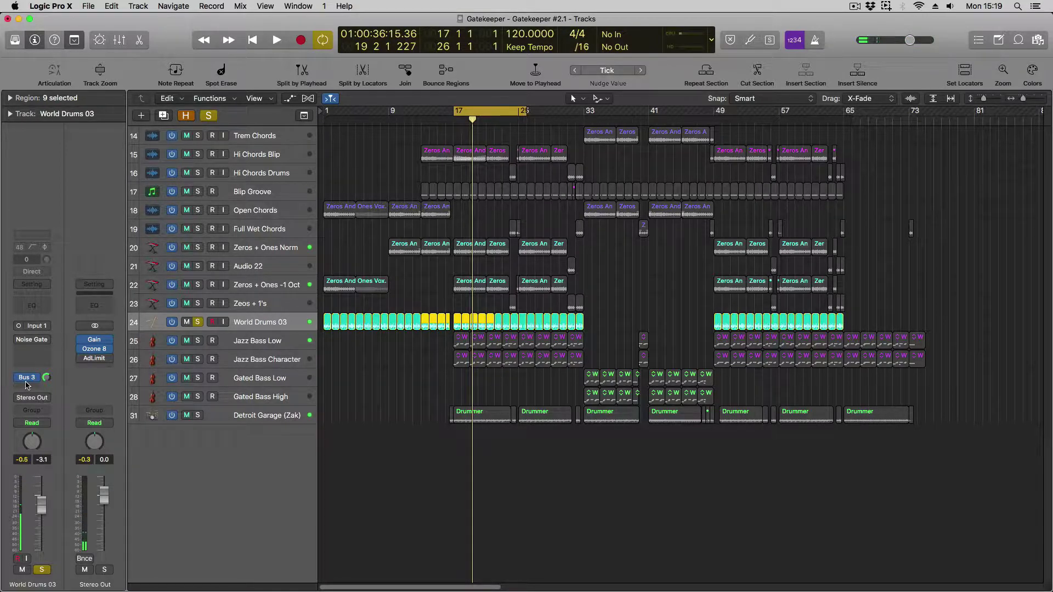
Step: Solo Zeros + Ones Norm again and audition it together with World Drums 03
{"action": "left_click", "coordinate": [255, 248]}
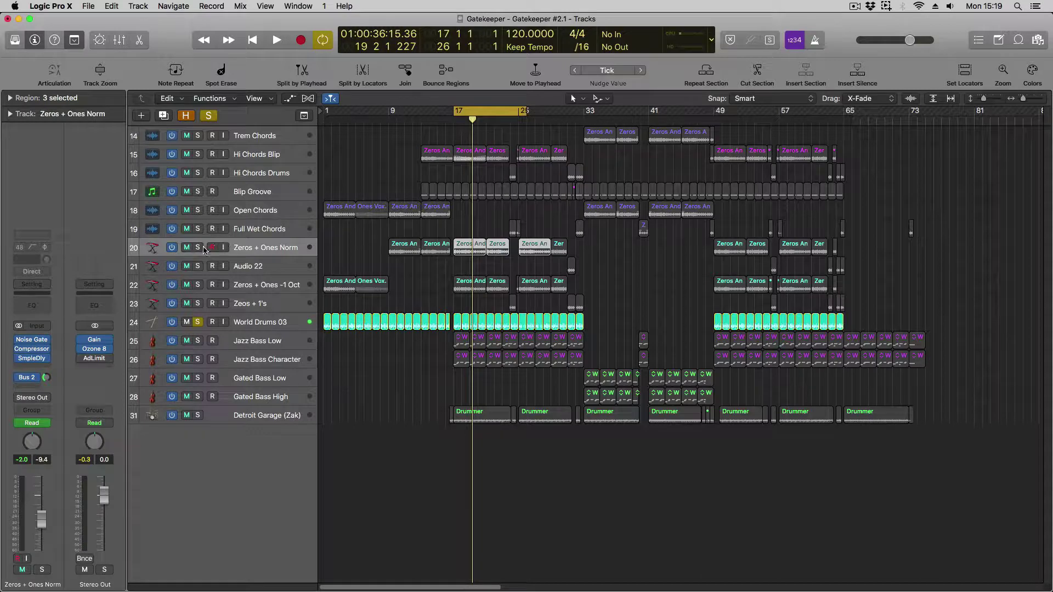
{"action": "left_click", "coordinate": [198, 247]}
{"action": "key", "text": "space"}
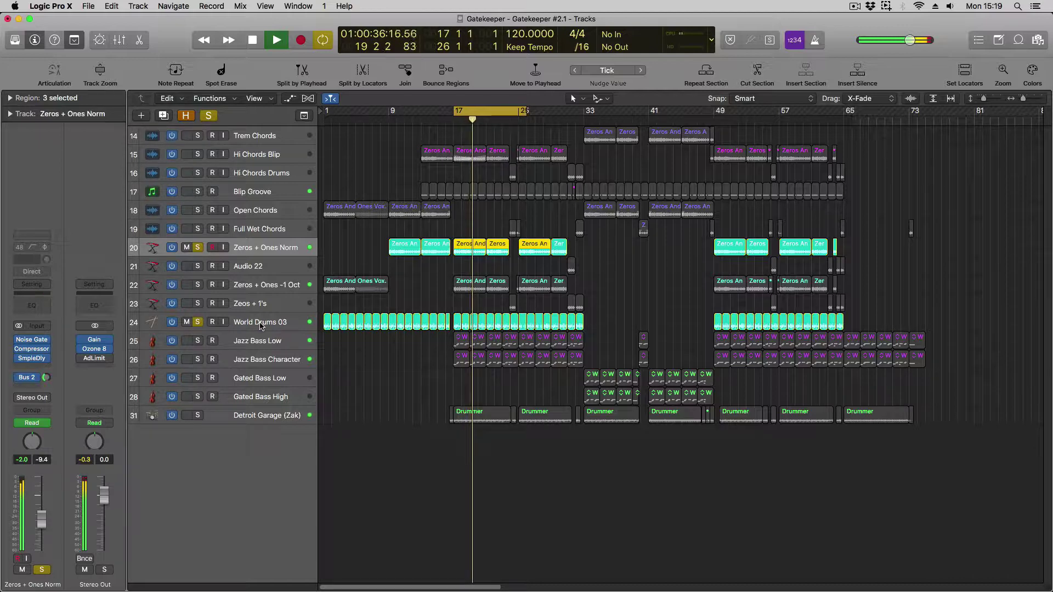
{"action": "key", "text": "space"}
Step: Solo Zeros + Ones -1 Oct in place of Zeros + Ones Norm
{"action": "left_click", "coordinate": [241, 281]}
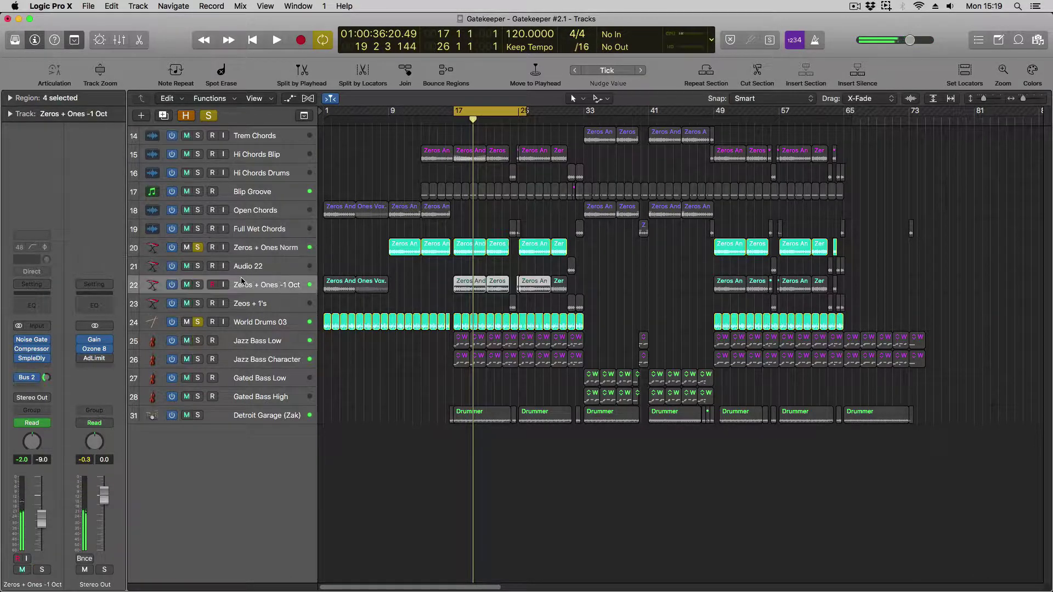
{"action": "left_click", "coordinate": [199, 284]}
{"action": "left_click", "coordinate": [199, 248]}
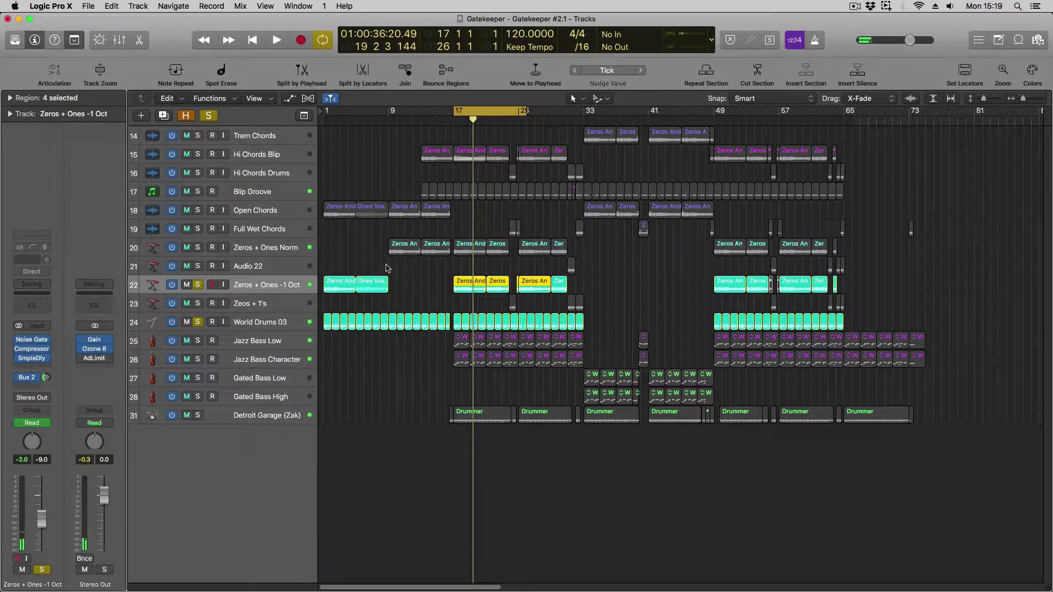
Step: Check the selected Zeros + Ones -1 Oct regions' transposition and audition them with World Drums 03 from bar 17
{"action": "left_click", "coordinate": [10, 98]}
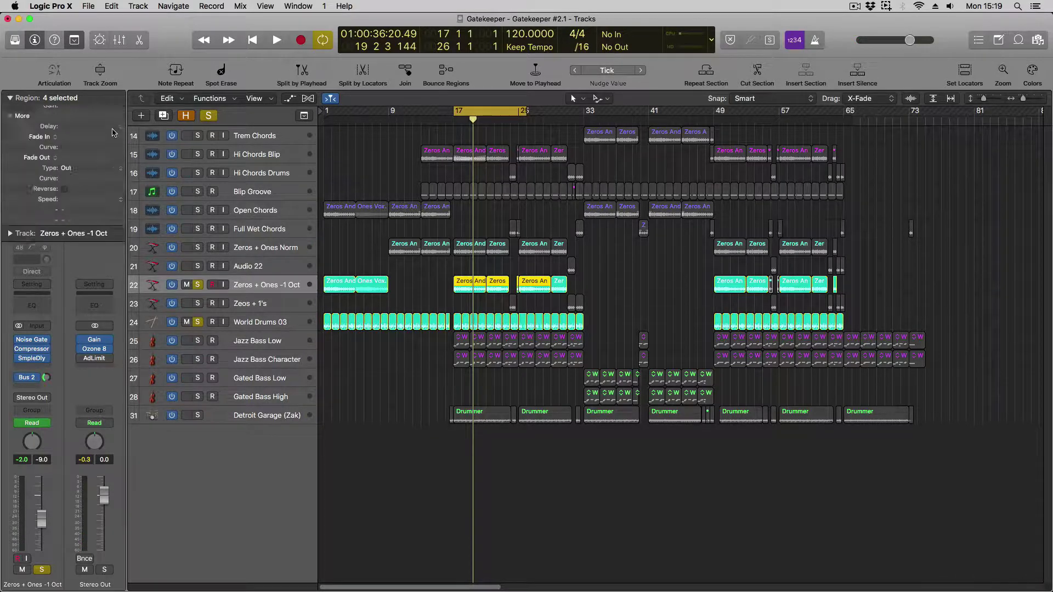
{"action": "key", "text": "space"}
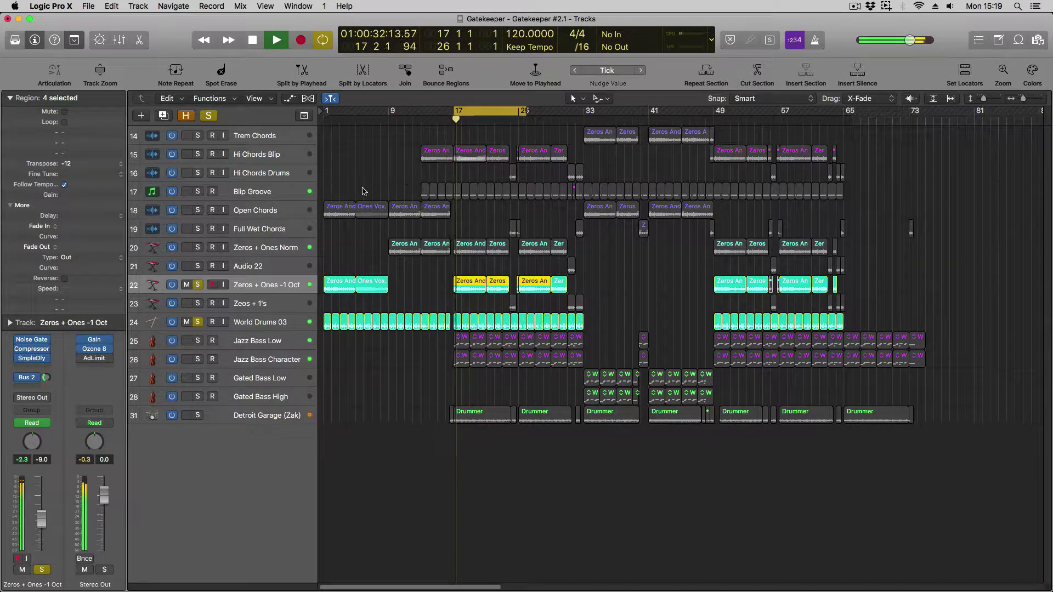
{"action": "left_click", "coordinate": [8, 98]}
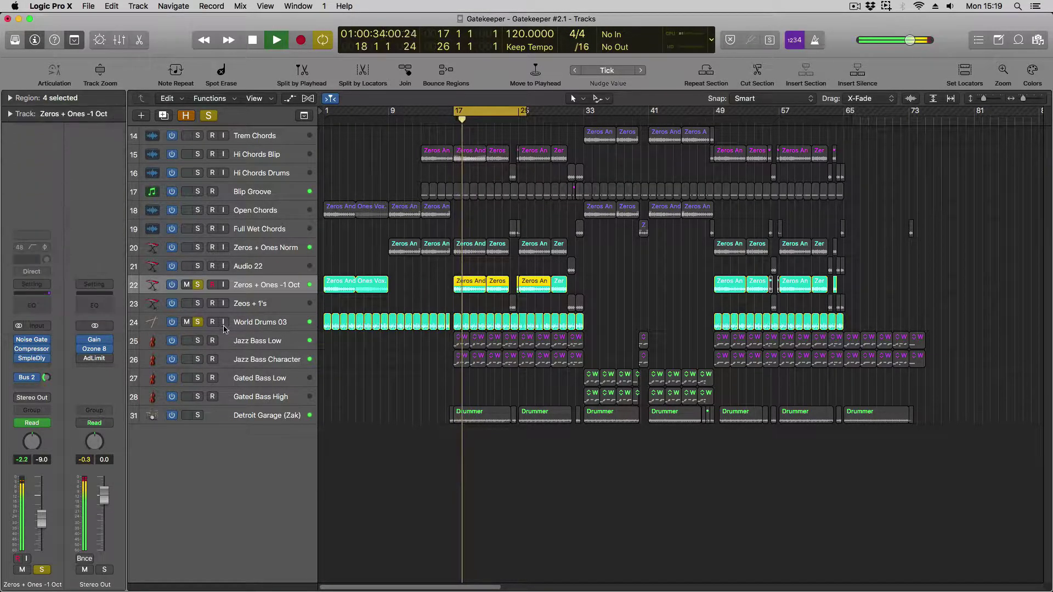
Step: Check World Drums 03's channel routing, then solo Zeros + Ones Norm alongside Zeros + Ones -1 Oct and audition them together
{"action": "left_click", "coordinate": [258, 322]}
{"action": "left_click", "coordinate": [32, 397]}
{"action": "left_click", "coordinate": [34, 424]}
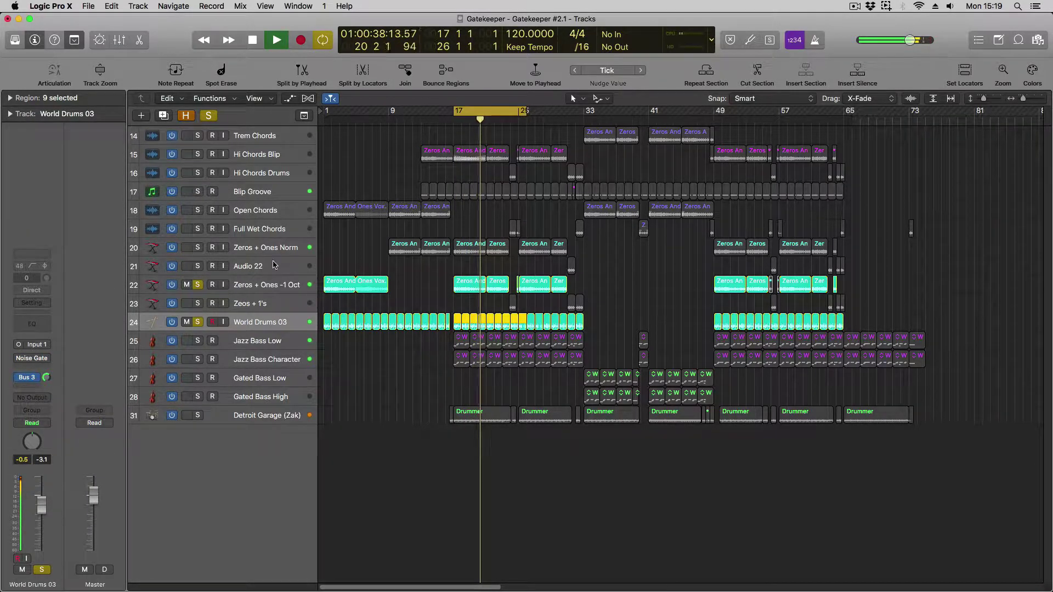
{"action": "left_click", "coordinate": [199, 247]}
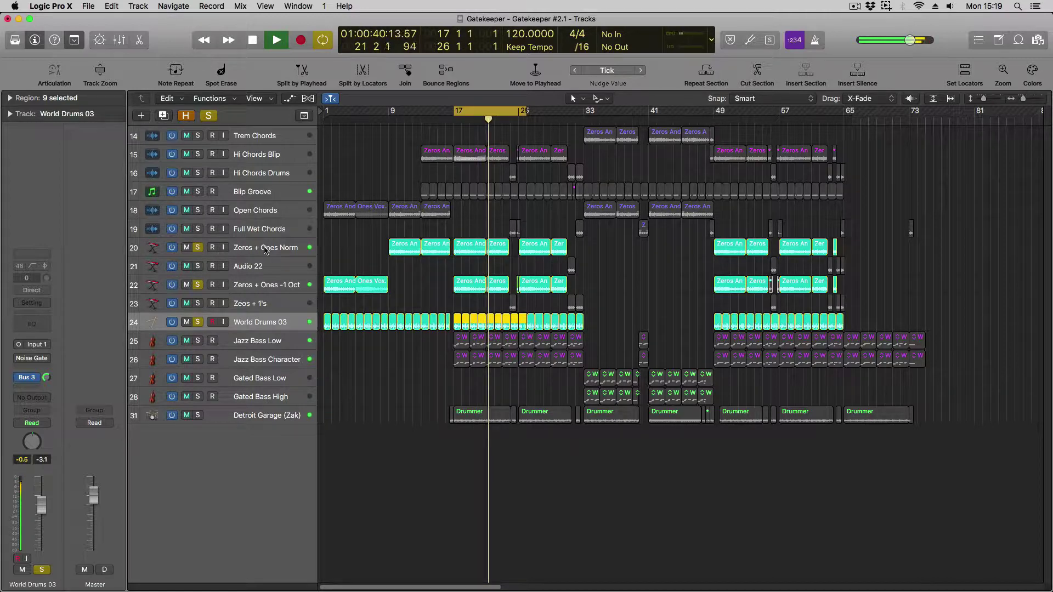
{"action": "key", "text": "space"}
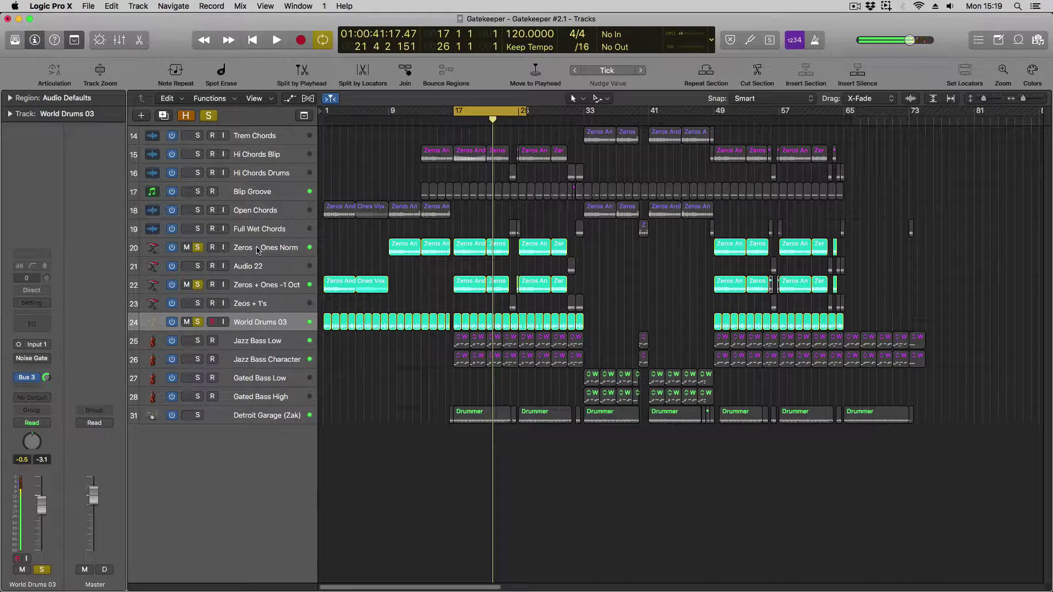
Step: Open the Sample Delay on Zeros + Ones Norm and on Zeros + Ones -1 Oct, placing the two plug-in windows side by side
{"action": "left_click", "coordinate": [258, 250]}
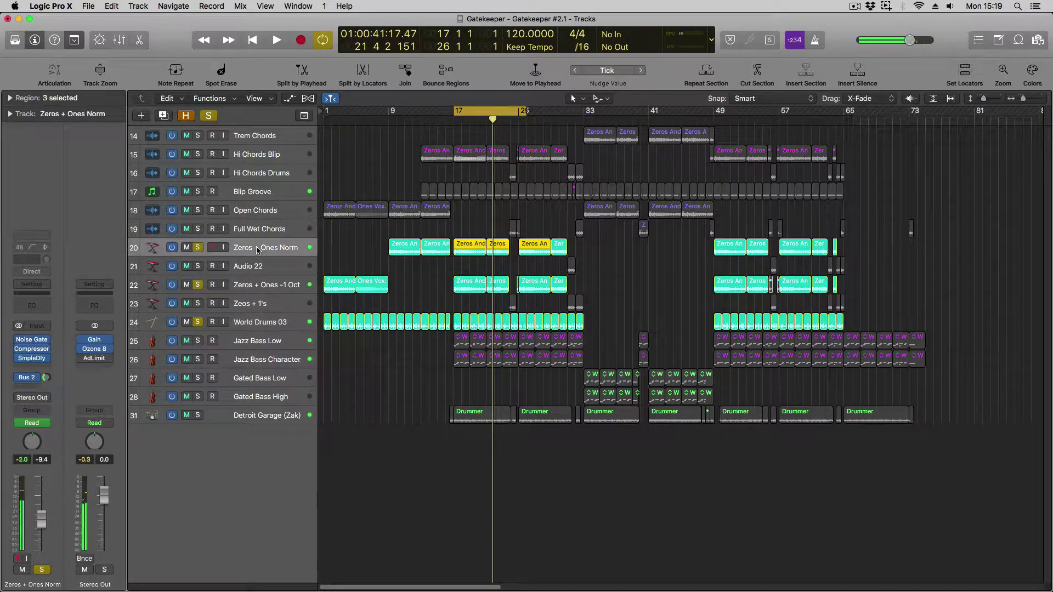
{"action": "left_click", "coordinate": [32, 358]}
{"action": "left_click_drag", "start_coordinate": [99, 32], "coordinate": [418, 375]}
{"action": "left_click", "coordinate": [262, 286]}
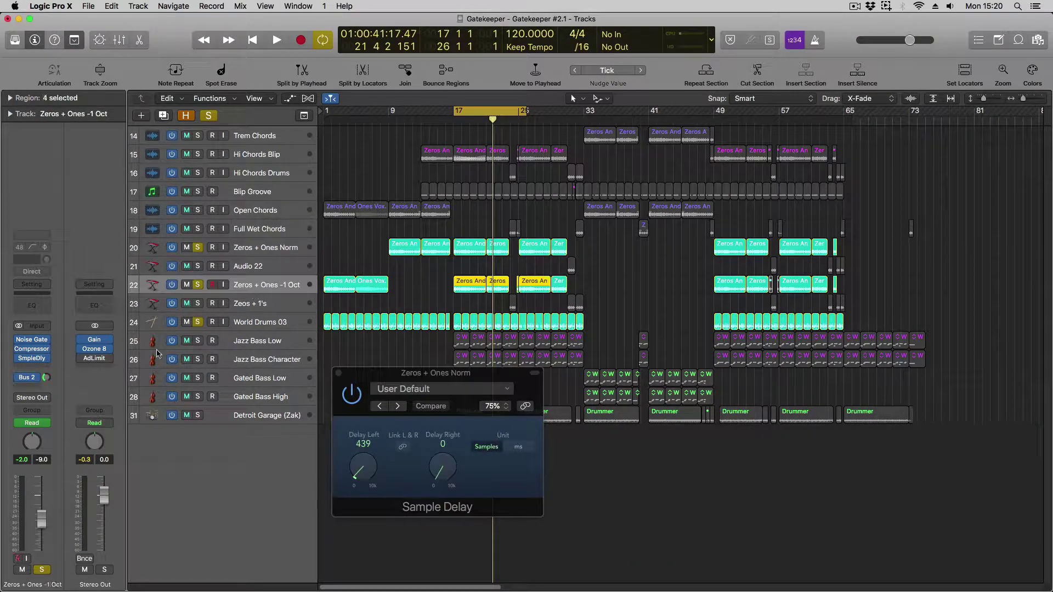
{"action": "left_click", "coordinate": [31, 359]}
{"action": "left_click_drag", "start_coordinate": [86, 32], "coordinate": [634, 379]}
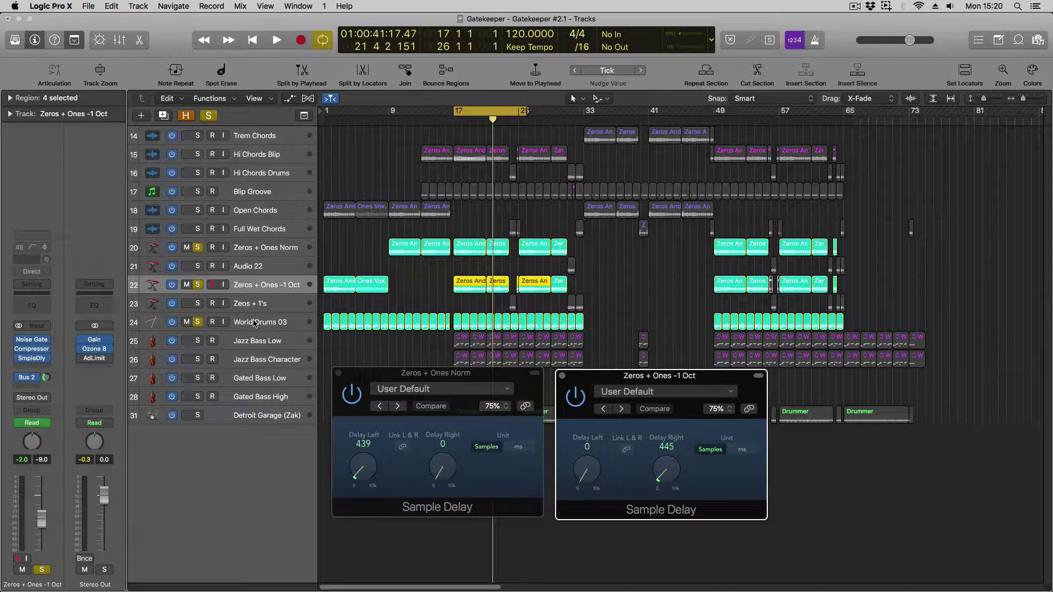
Step: Audition from bar 17 while toggling Zeros + Ones Norm's solo off and on, and do the same with World Drums 03's solo
{"action": "key", "text": "space"}
{"action": "left_click", "coordinate": [198, 247]}
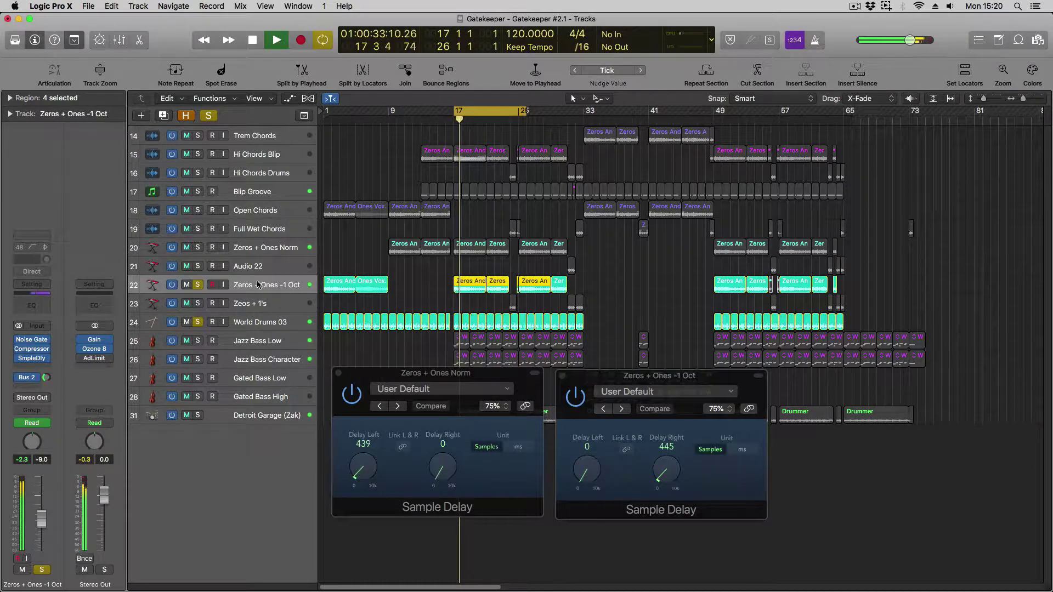
{"action": "left_click", "coordinate": [198, 248]}
{"action": "key", "text": "space"}
{"action": "left_click", "coordinate": [197, 322]}
{"action": "left_click", "coordinate": [197, 322]}
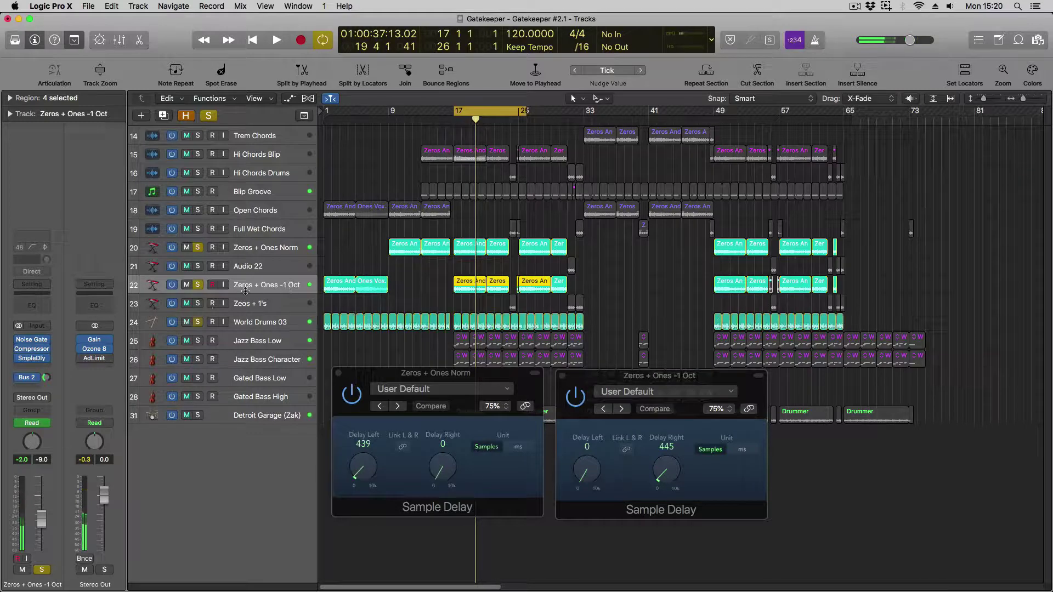
Step: Bypass the Sample Delay on both Zeros + Ones tracks and audition the chords from bar 17
{"action": "left_click", "coordinate": [575, 399]}
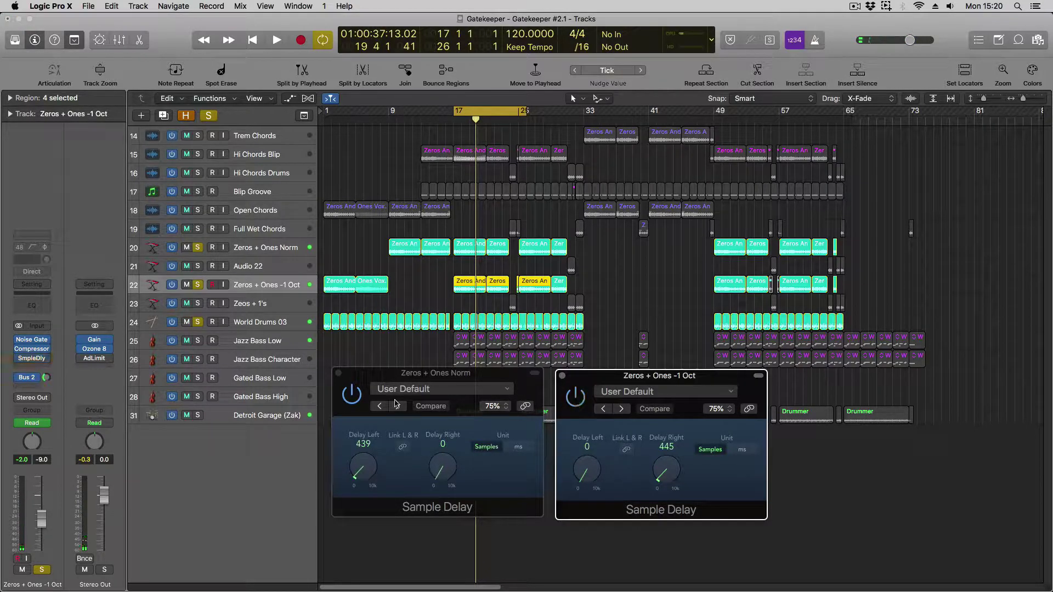
{"action": "left_click", "coordinate": [350, 398]}
{"action": "key", "text": "space"}
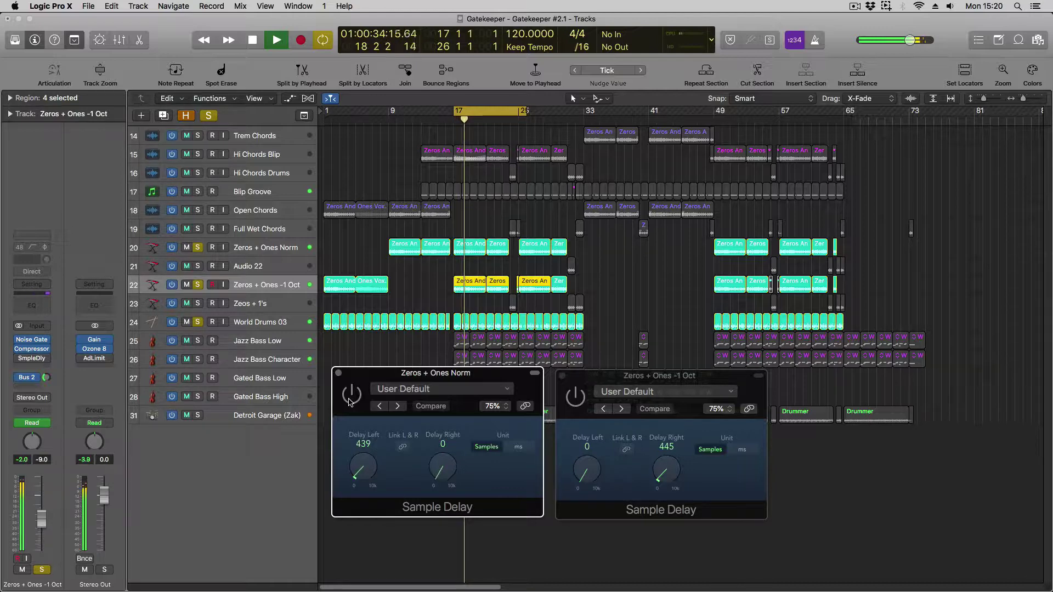
{"action": "key", "text": "space"}
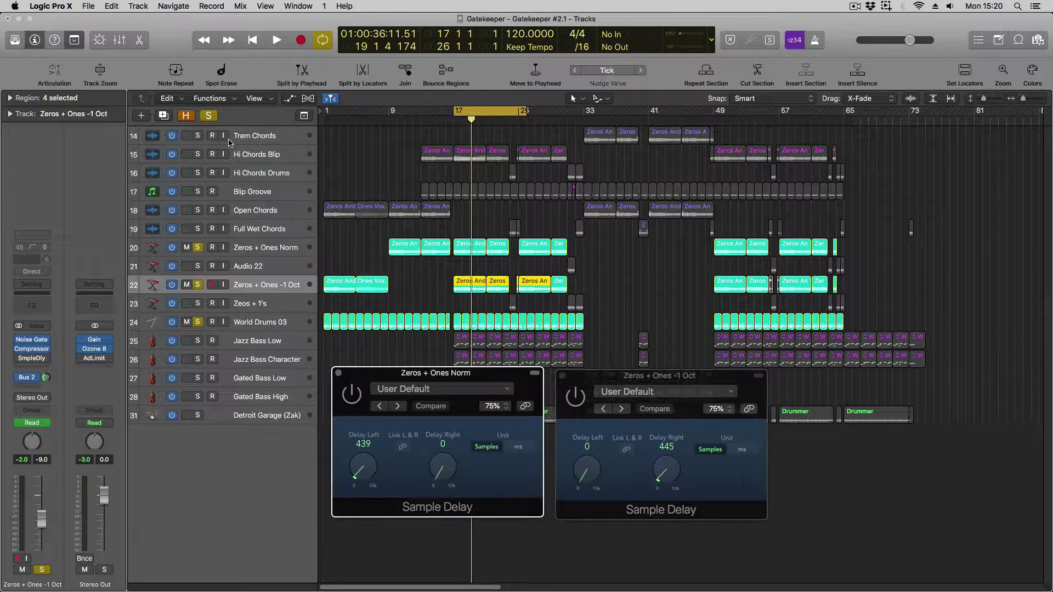
Step: Re-enable both Sample Delays during playback from bar 17 and close their plug-in windows
{"action": "key", "text": "space"}
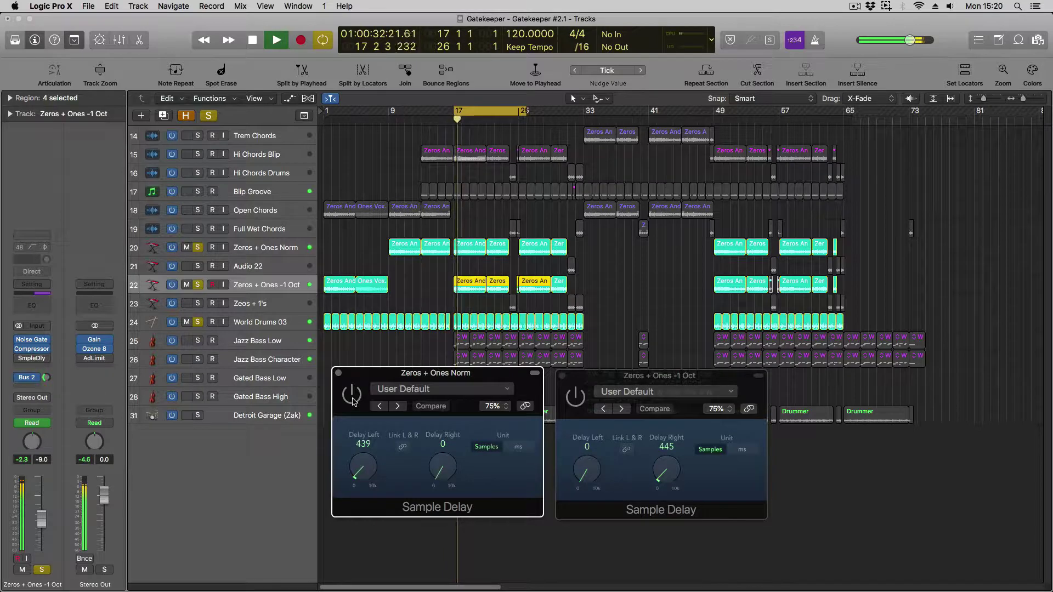
{"action": "left_click", "coordinate": [570, 403]}
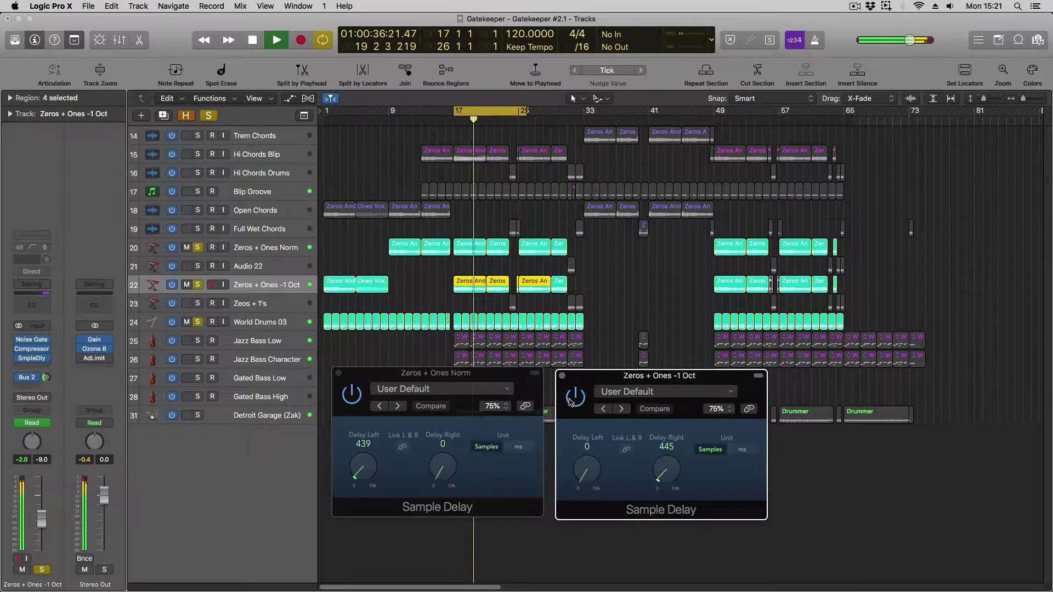
{"action": "key", "text": "space"}
{"action": "left_click", "coordinate": [339, 373]}
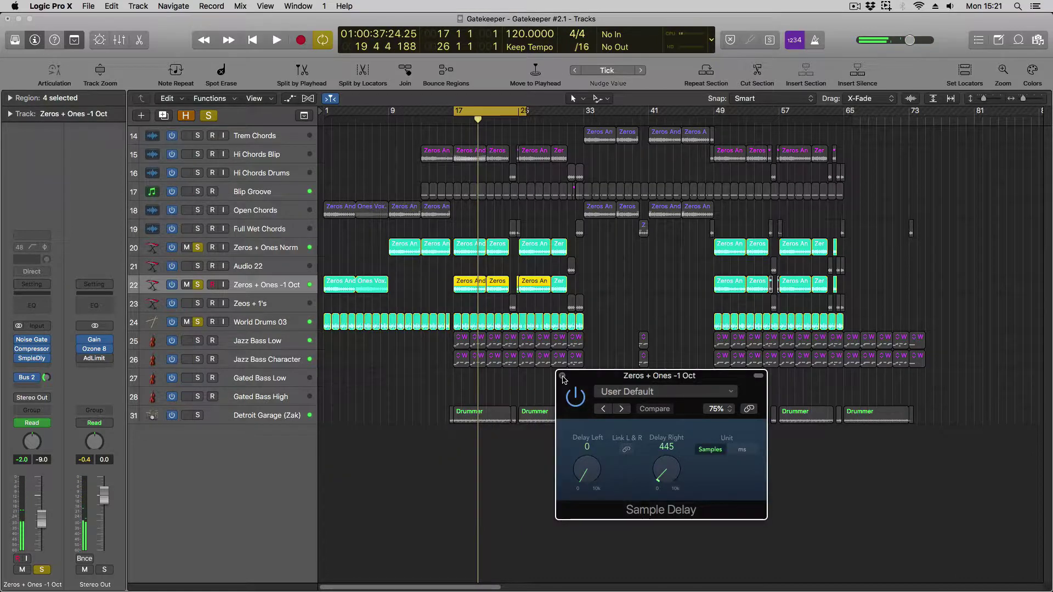
{"action": "left_click", "coordinate": [562, 376]}
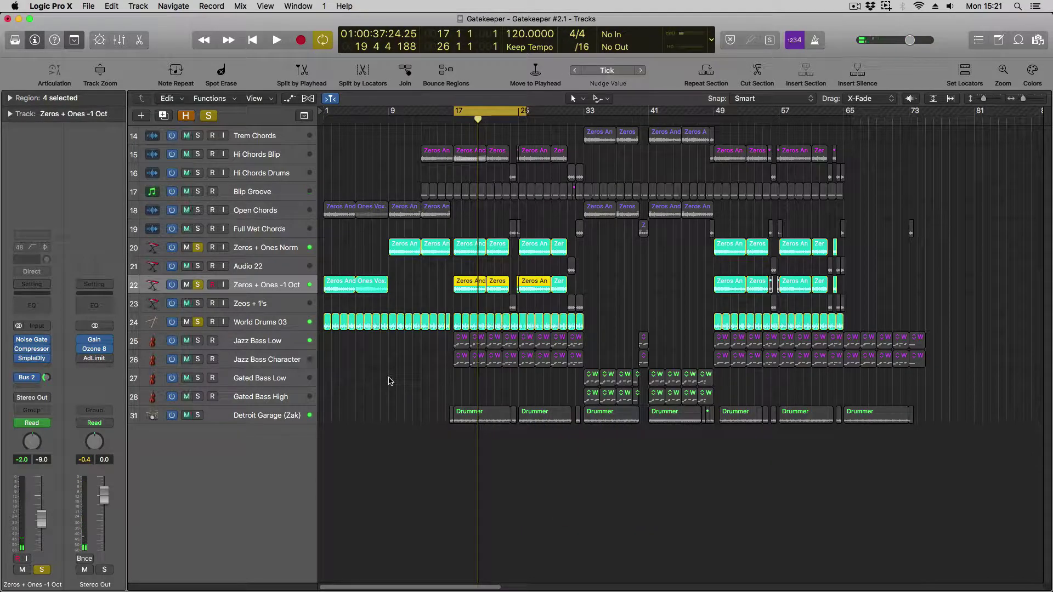
Step: Clear all solos and extend the cycle range's end to bar 37 while auditioning the full mix
{"action": "key", "text": "ctrl+alt+super+s"}
{"action": "key", "text": "space"}
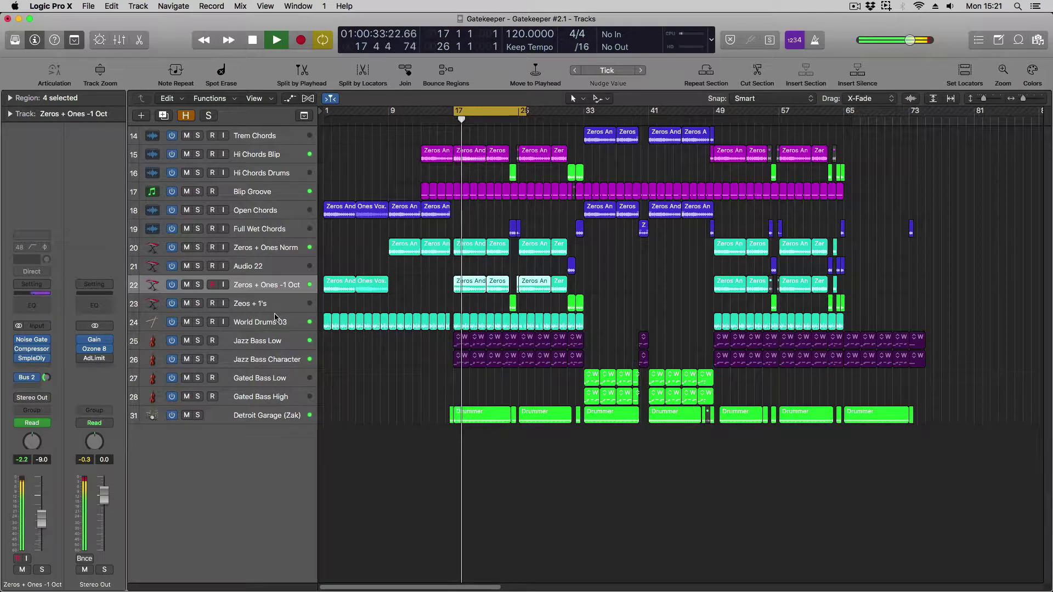
{"action": "left_click_drag", "start_coordinate": [530, 118], "coordinate": [616, 114]}
{"action": "key", "text": "space"}
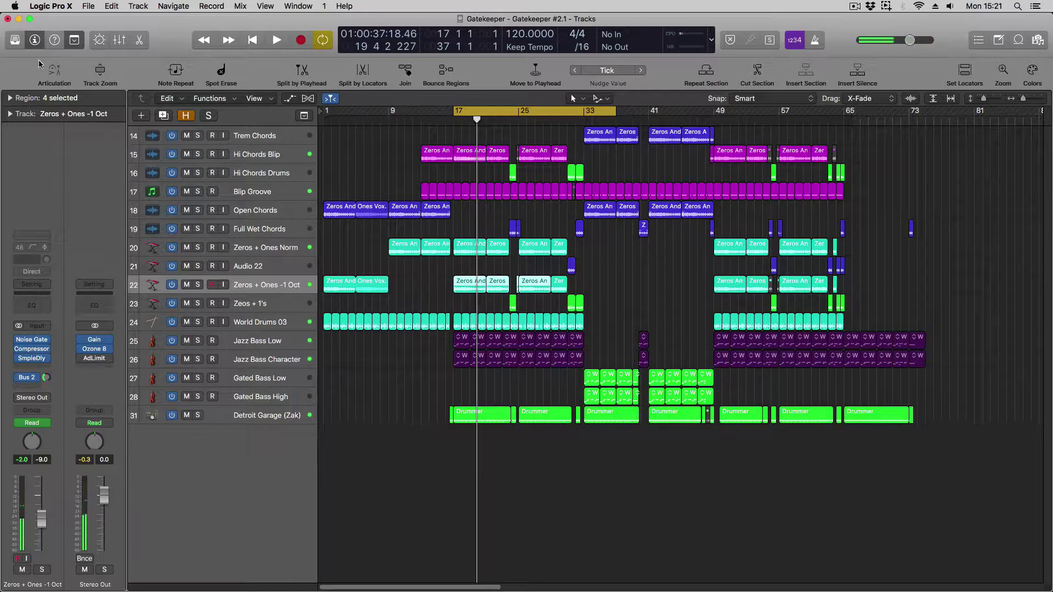
Step: Solo Zeros + Ones -1 Oct and World Drums 03, with the Noise Gate of Zeros + Ones -1 Oct open
{"action": "left_click", "coordinate": [198, 285]}
{"action": "left_click", "coordinate": [31, 339]}
{"action": "left_click_drag", "start_coordinate": [271, 33], "coordinate": [907, 290]}
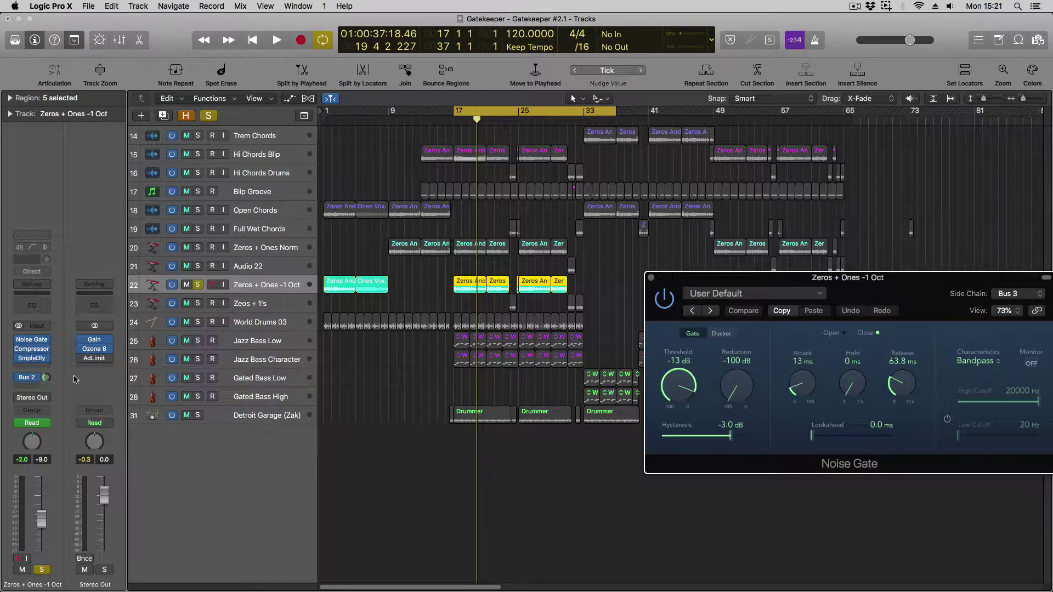
{"action": "left_click", "coordinate": [262, 322]}
{"action": "left_click", "coordinate": [198, 322]}
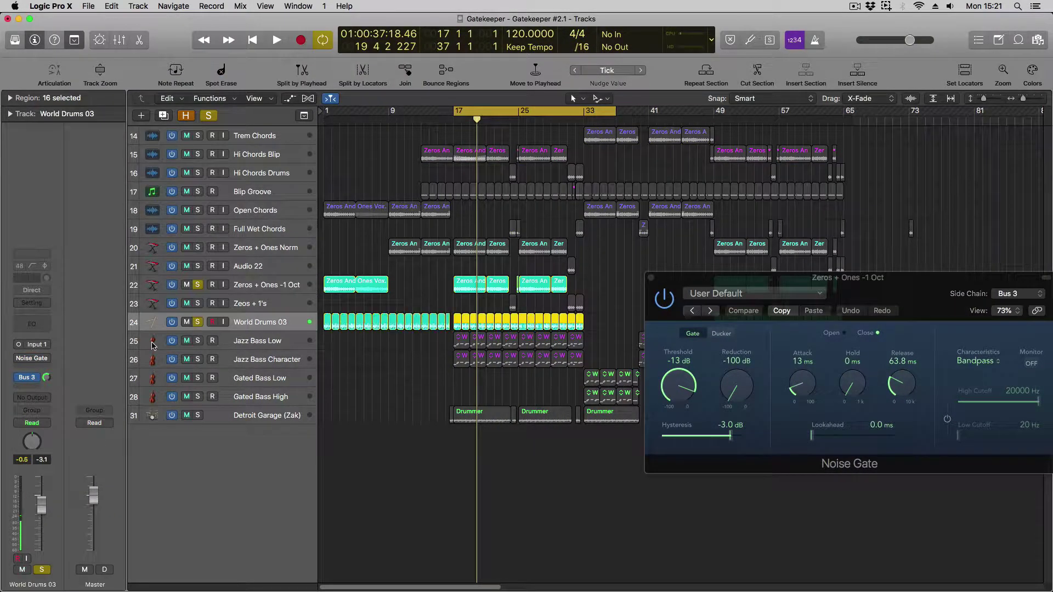
Step: Examine the Bus 3 send options and the output assignment of World Drums 03
{"action": "left_click", "coordinate": [33, 380]}
{"action": "left_click", "coordinate": [113, 329]}
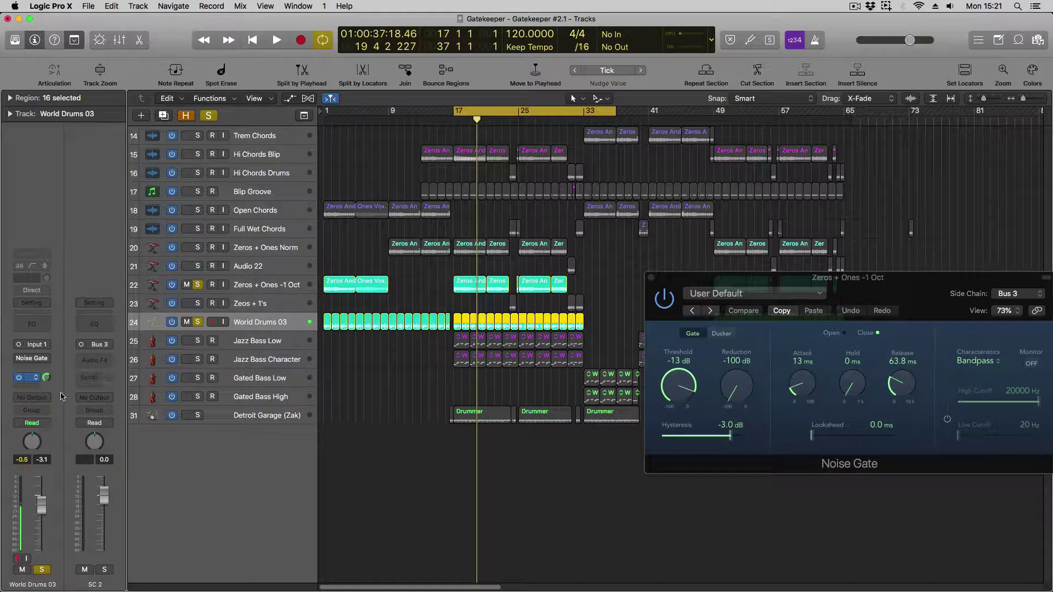
{"action": "left_click", "coordinate": [33, 379]}
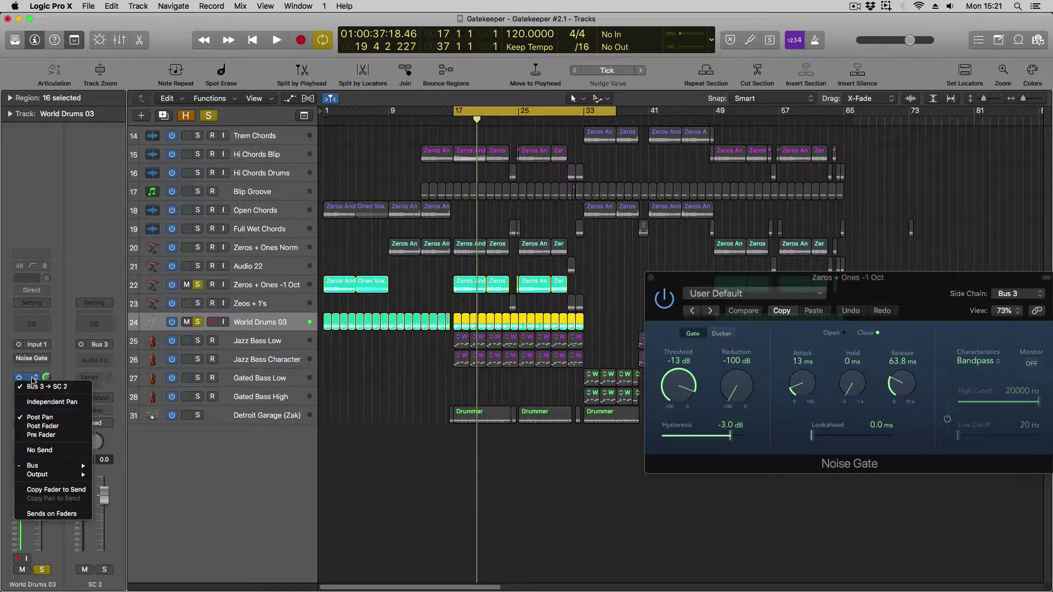
{"action": "left_click", "coordinate": [79, 308]}
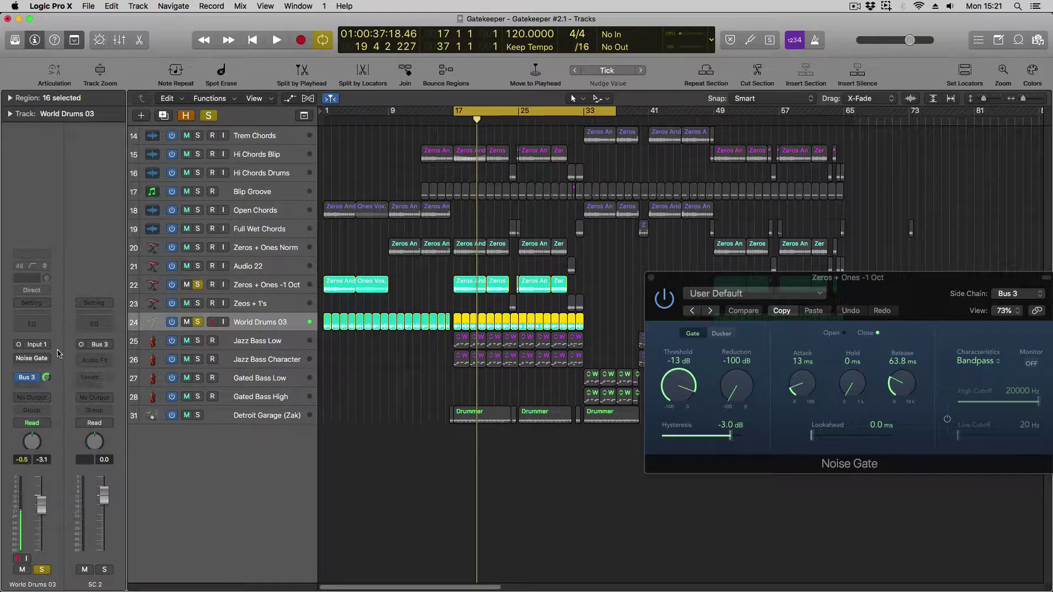
{"action": "left_click", "coordinate": [33, 382]}
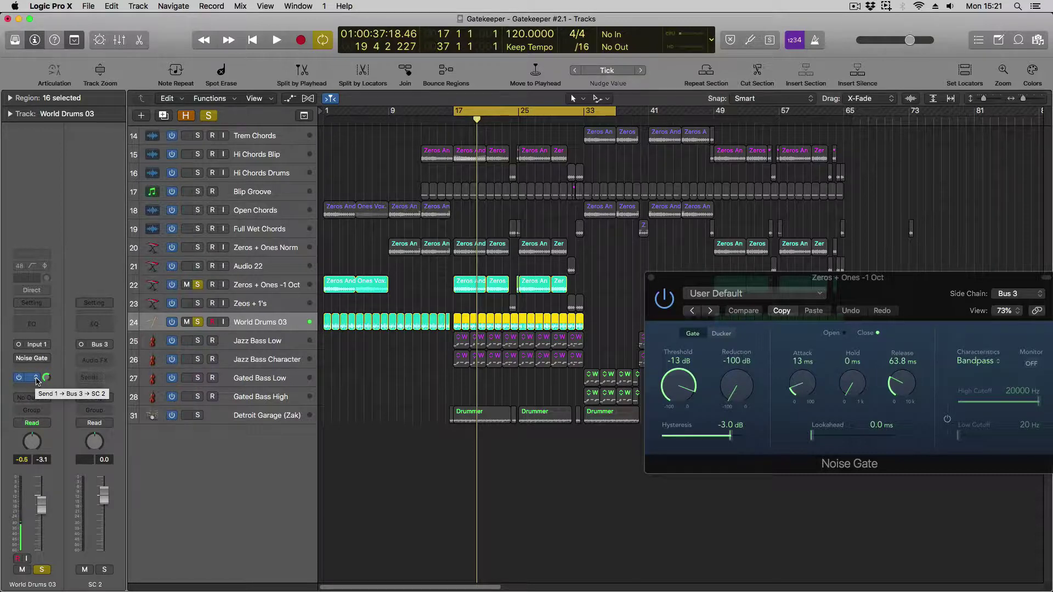
{"action": "left_click", "coordinate": [38, 398]}
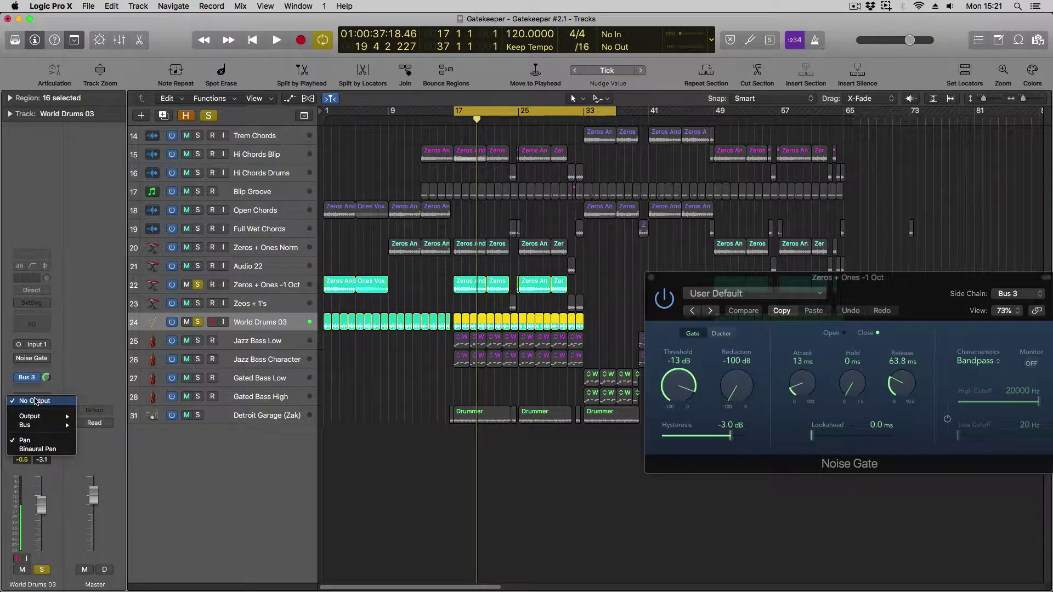
{"action": "left_click", "coordinate": [61, 377]}
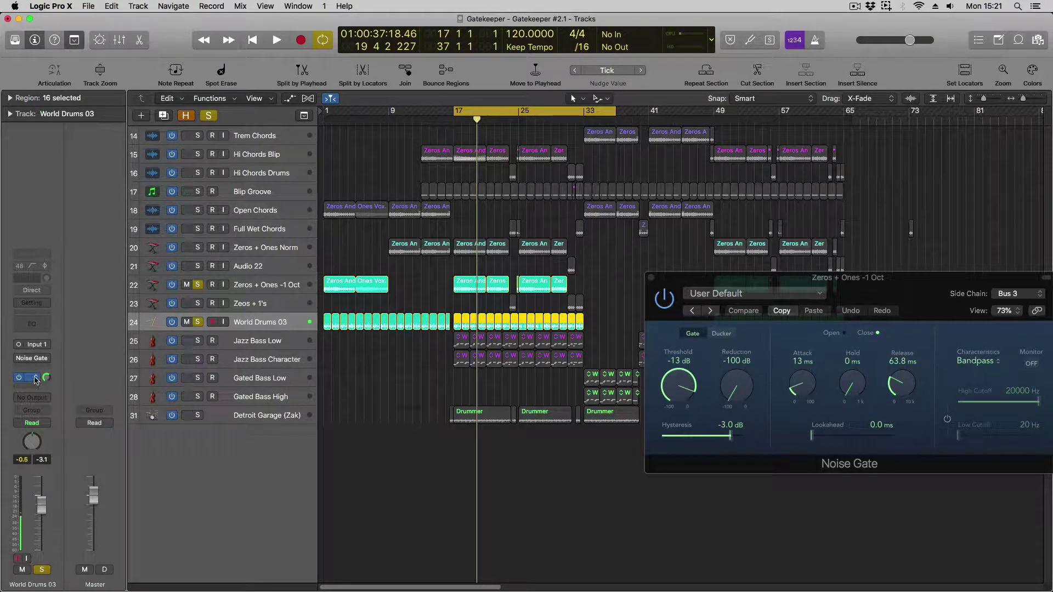
Step: Set World Drums 03's Bus 3 send to Pre Fader, pull its volume fader fully down and reset it to 0.0 dB
{"action": "left_click", "coordinate": [35, 379]}
{"action": "left_click", "coordinate": [38, 435]}
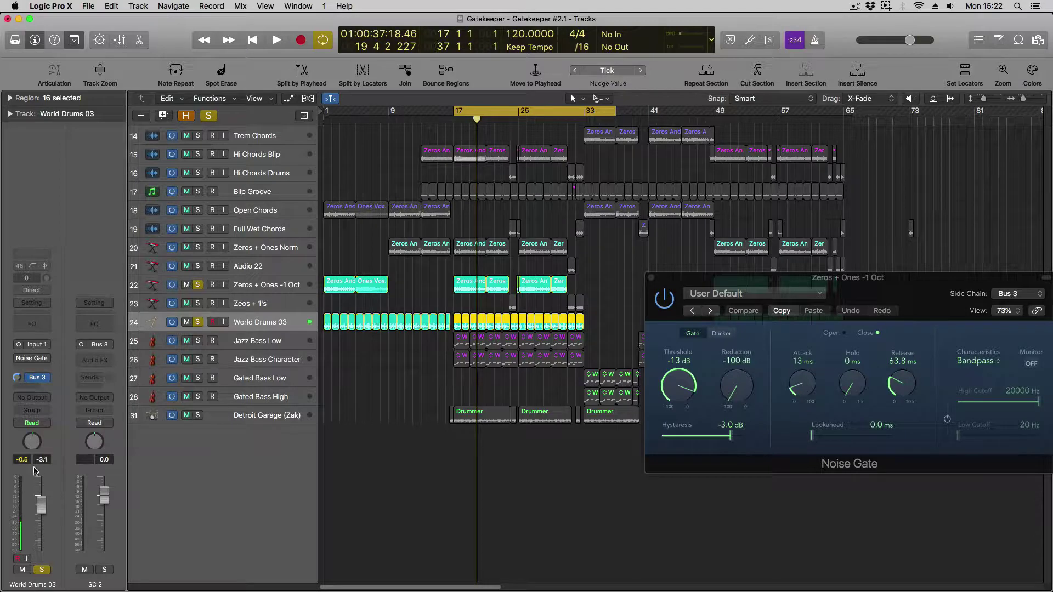
{"action": "left_click_drag", "start_coordinate": [38, 507], "coordinate": [39, 548]}
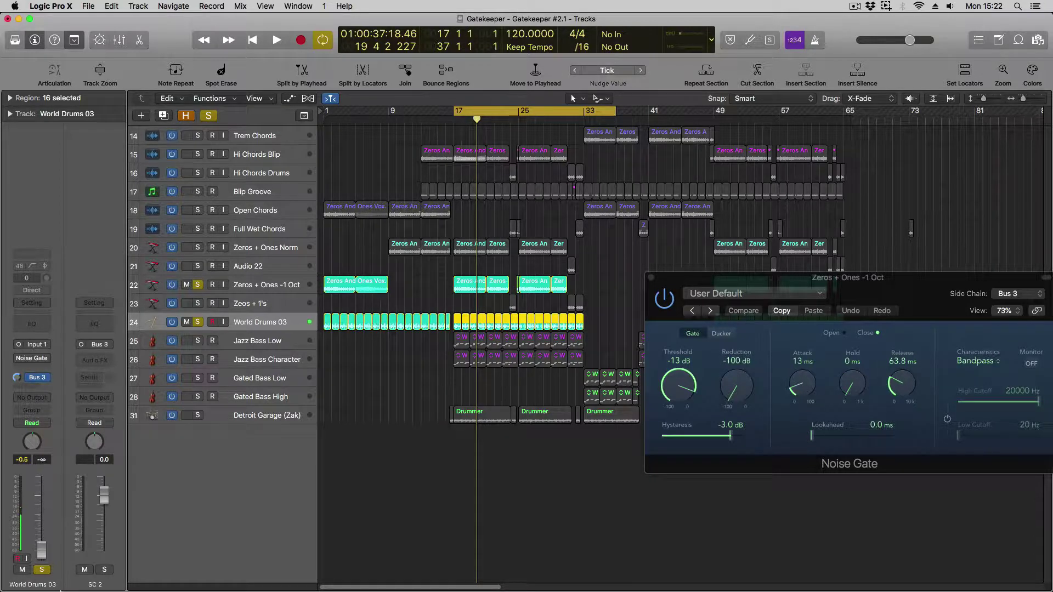
{"action": "left_click", "coordinate": [41, 497], "text": "alt"}
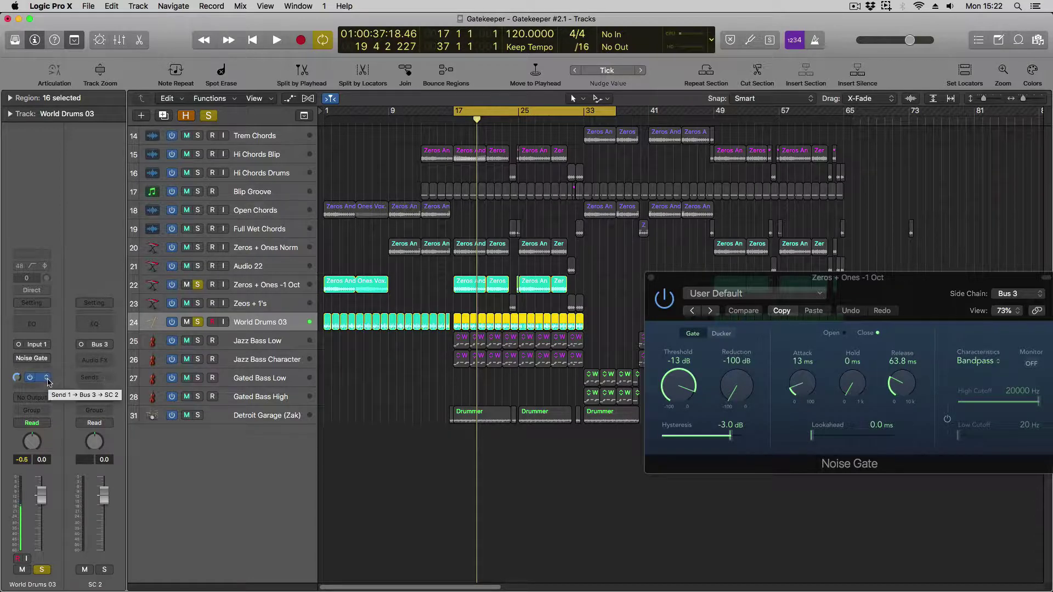
{"action": "left_click", "coordinate": [93, 373]}
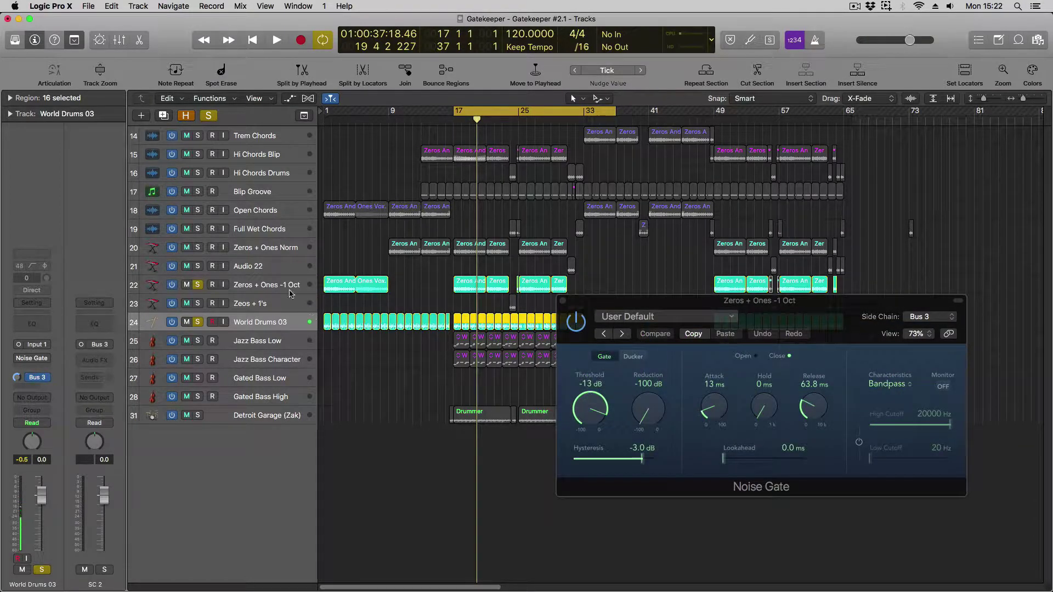
Step: Audition Zeros + Ones -1 Oct from bar 17, bypassing its Noise Gate and enabling it again to compare
{"action": "left_click", "coordinate": [250, 286]}
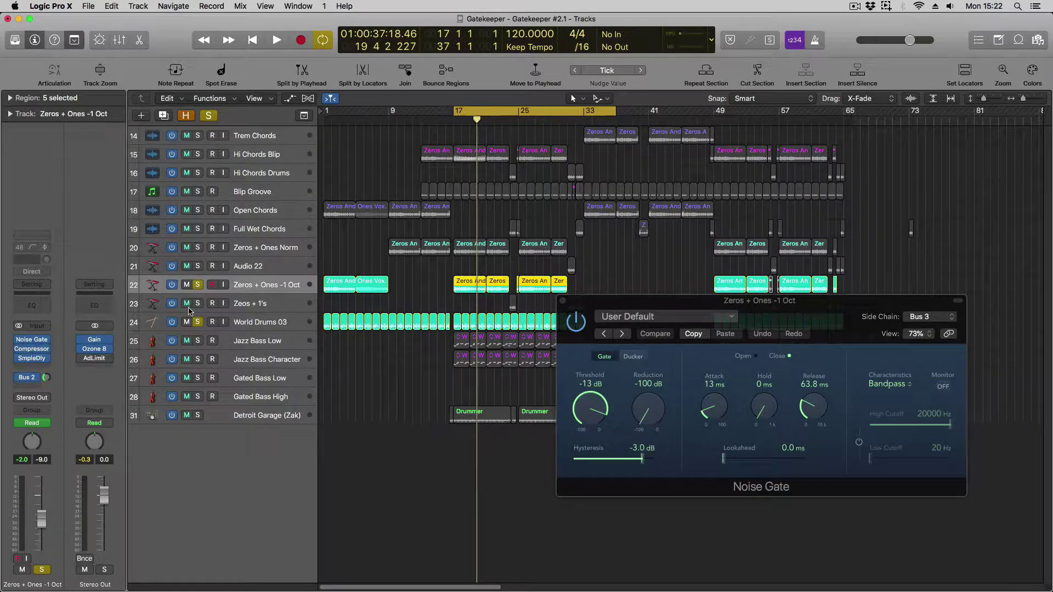
{"action": "key", "text": "space"}
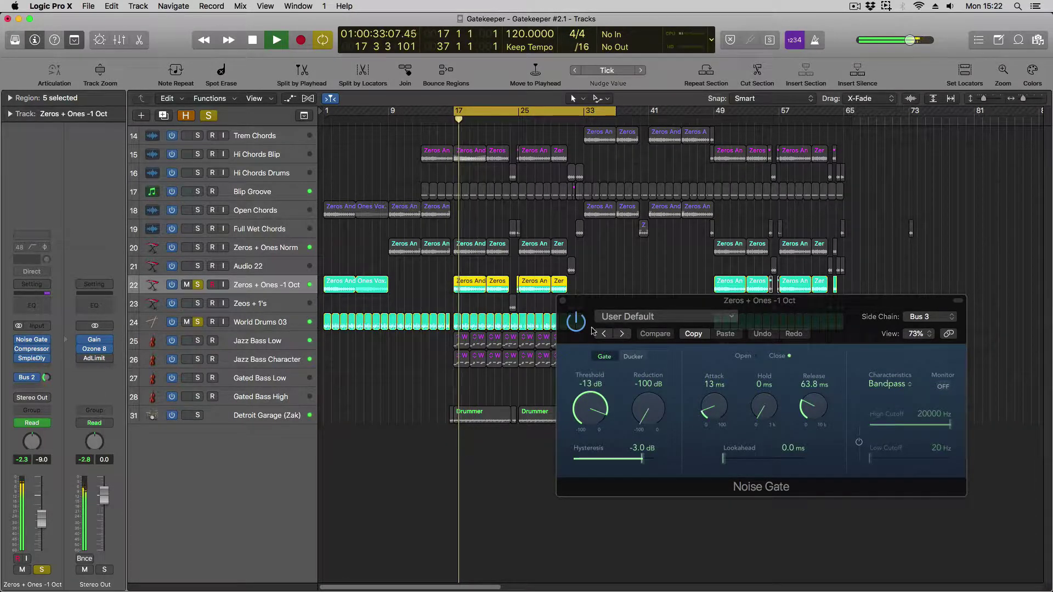
{"action": "left_click", "coordinate": [571, 328]}
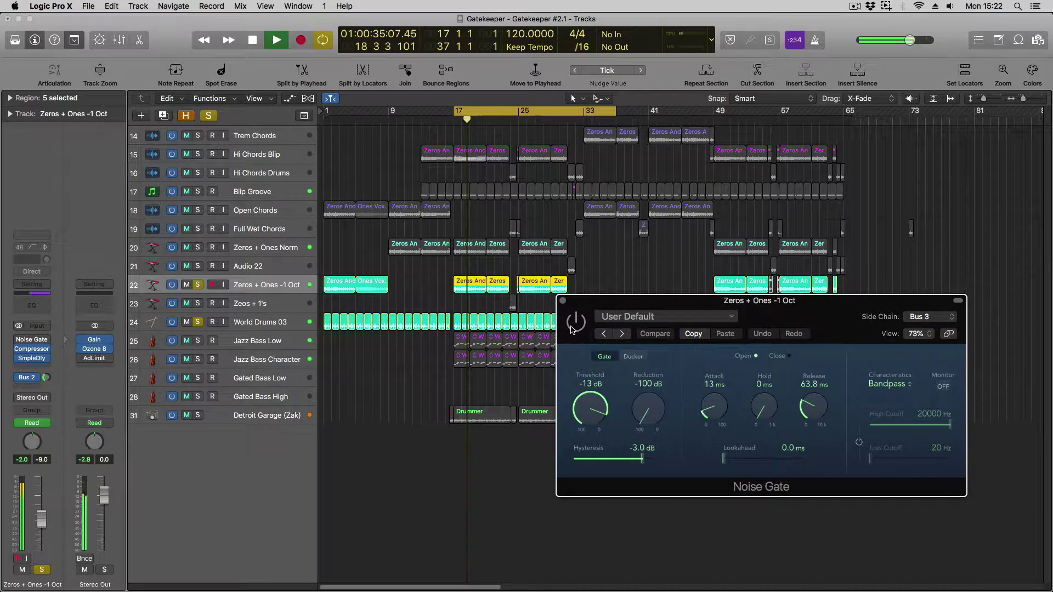
{"action": "left_click", "coordinate": [572, 328]}
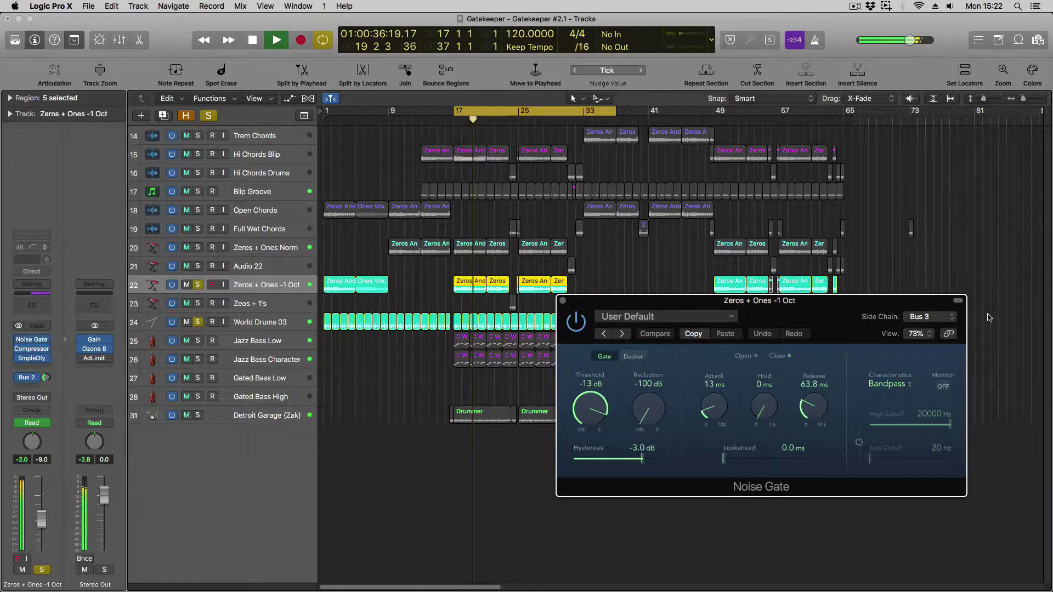
{"action": "key", "text": "space"}
Step: Examine the available side chain sources, including the bus list, in the Noise Gate of Zeros + Ones -1 Oct
{"action": "left_click", "coordinate": [951, 318]}
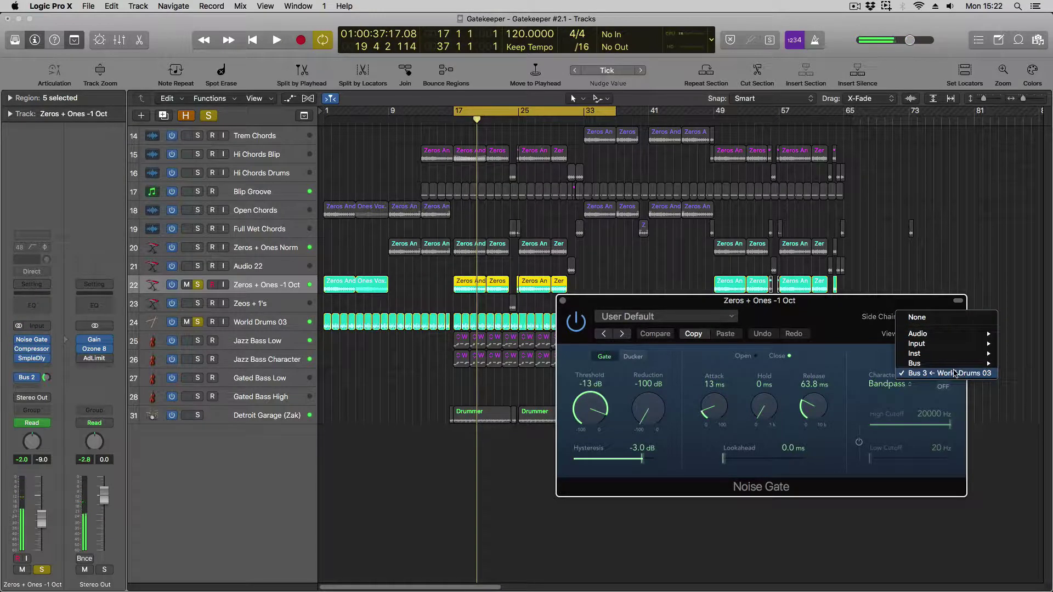
{"action": "mouse_move", "coordinate": [931, 365]}
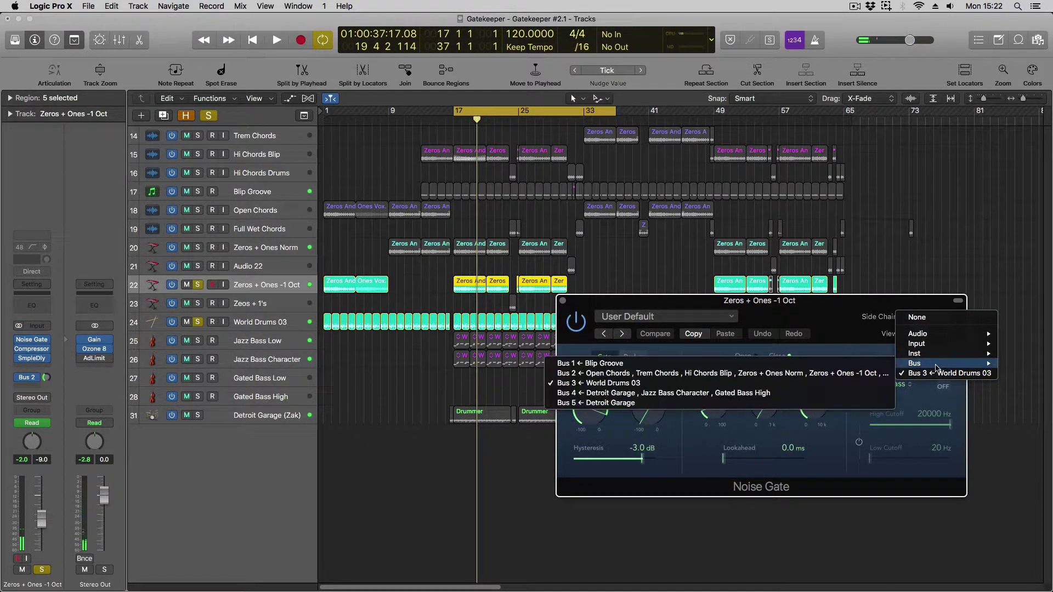
{"action": "left_click", "coordinate": [872, 267]}
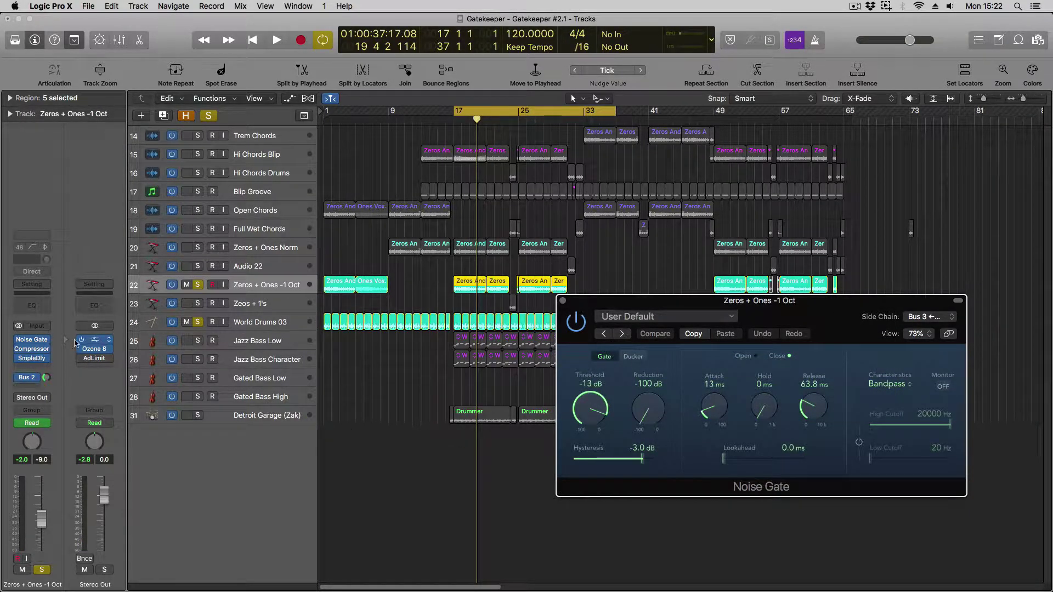
Step: Unsolo Zeros + Ones -1 Oct and route the output of World Drums 03 to Stereo Output
{"action": "left_click", "coordinate": [255, 320]}
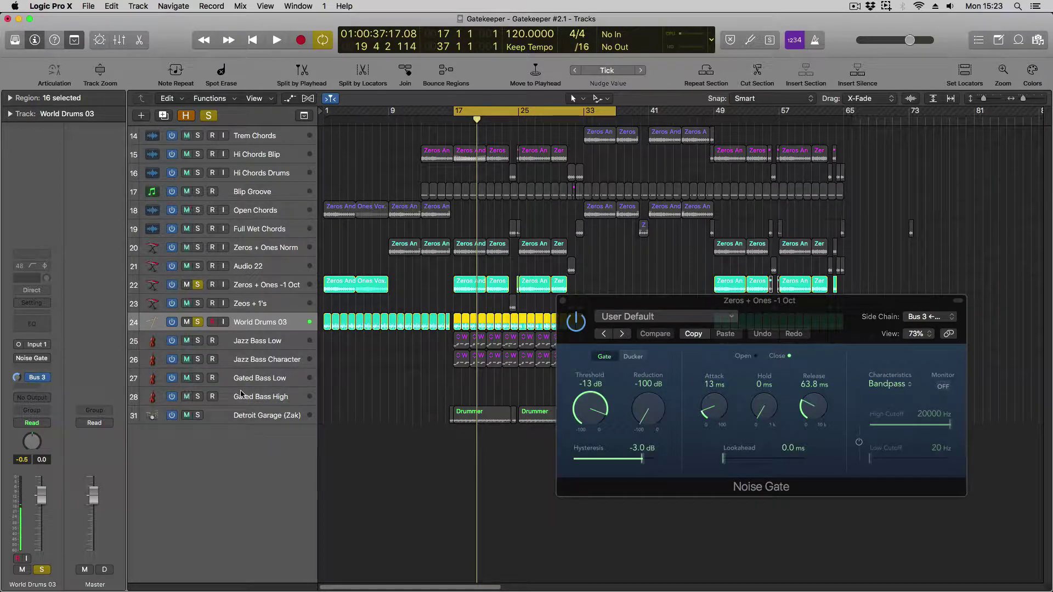
{"action": "left_click", "coordinate": [197, 285]}
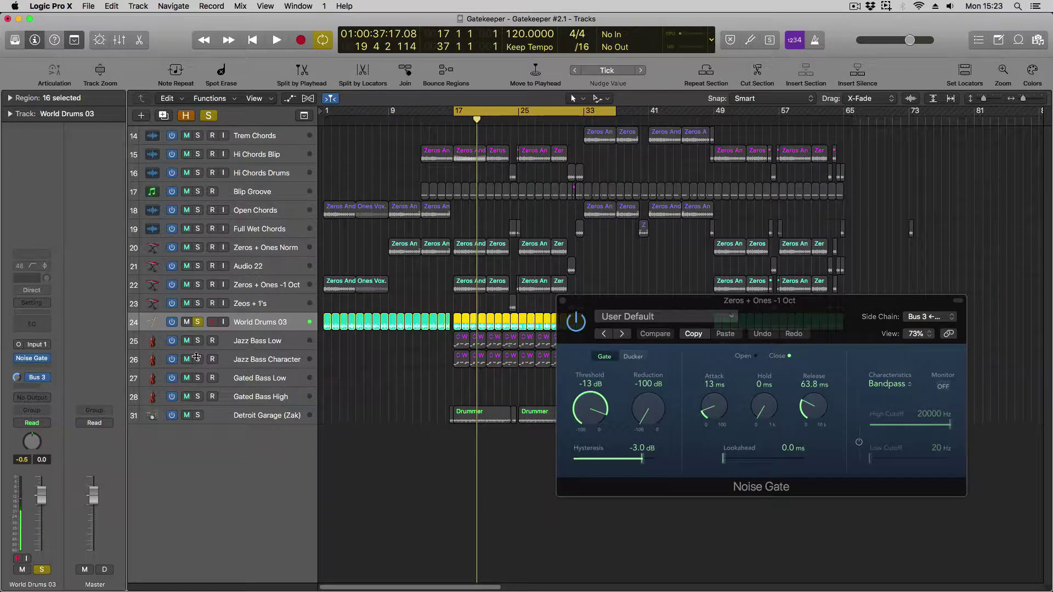
{"action": "left_click", "coordinate": [31, 398]}
{"action": "mouse_move", "coordinate": [49, 419]}
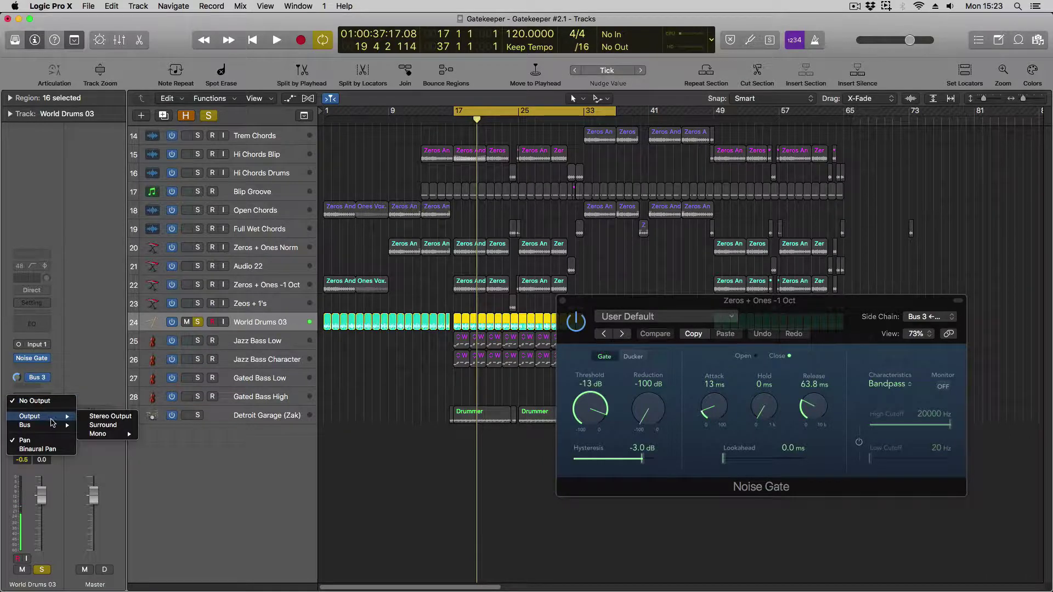
{"action": "left_click", "coordinate": [99, 420]}
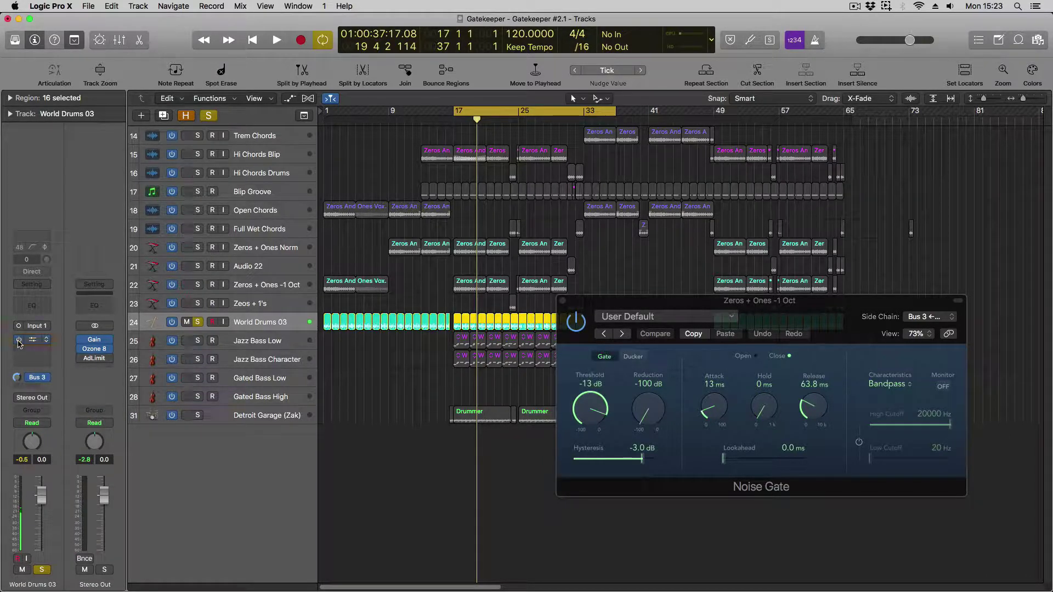
Step: Audition World Drums 03 from bar 17 with its Noise Gate bypassed, and again with the gate enabled
{"action": "key", "text": "space"}
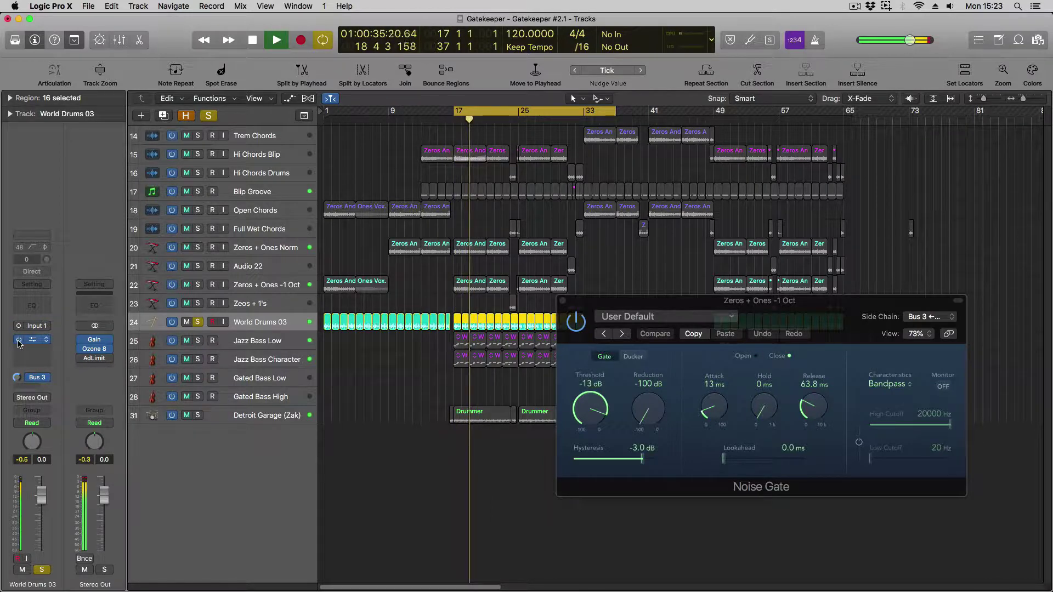
{"action": "key", "text": "space"}
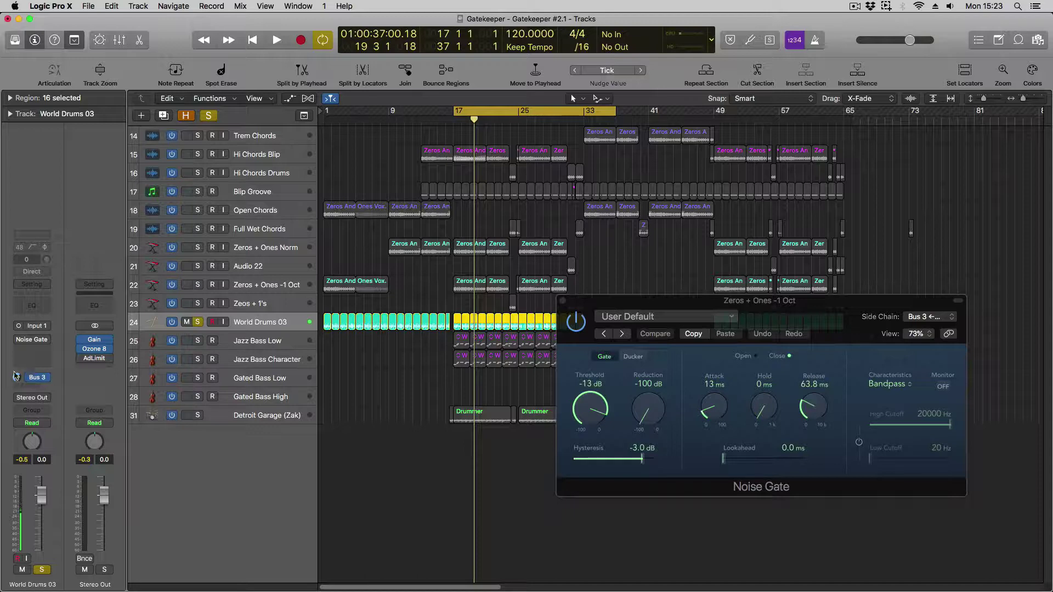
{"action": "key", "text": "space"}
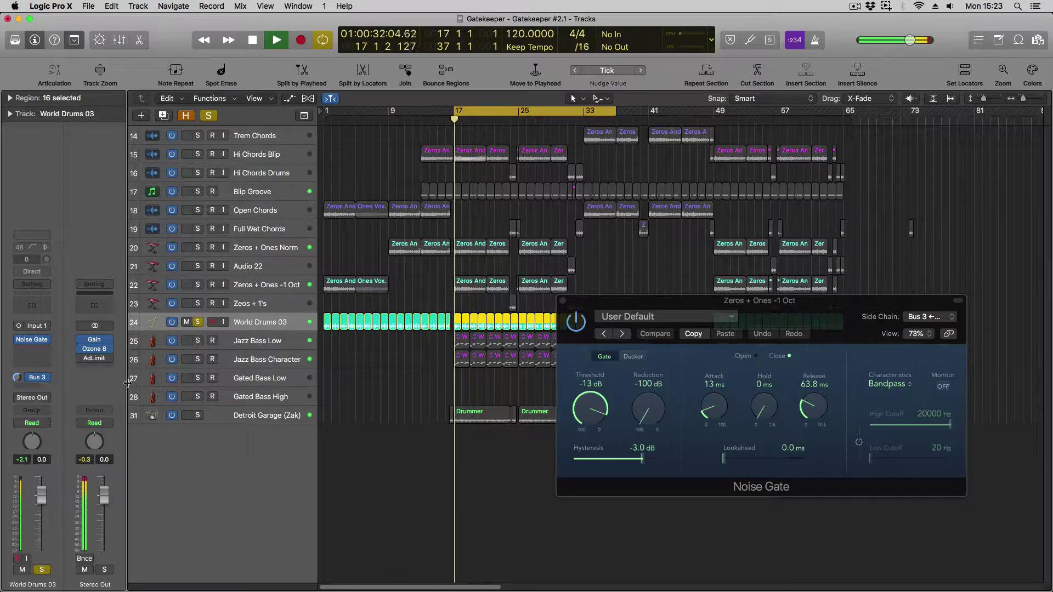
Step: Open the Noise Gate of World Drums 03 and set its release to 88.0 ms while playing the track
{"action": "left_click", "coordinate": [34, 342]}
{"action": "left_click_drag", "start_coordinate": [295, 37], "coordinate": [639, 264]}
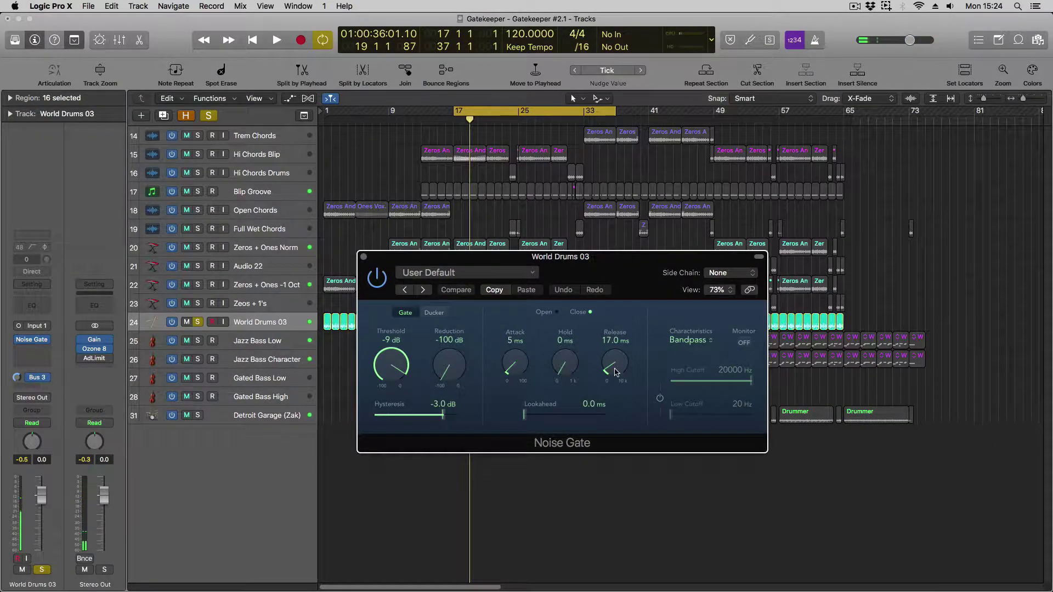
{"action": "key", "text": "space"}
{"action": "mouse_move", "coordinate": [610, 374]}
{"action": "left_mouse_down"}
{"action": "mouse_move", "coordinate": [616, 341]}
{"action": "mouse_move", "coordinate": [623, 369]}
{"action": "left_mouse_up"}
{"action": "key", "text": "space"}
{"action": "key", "text": "space"}
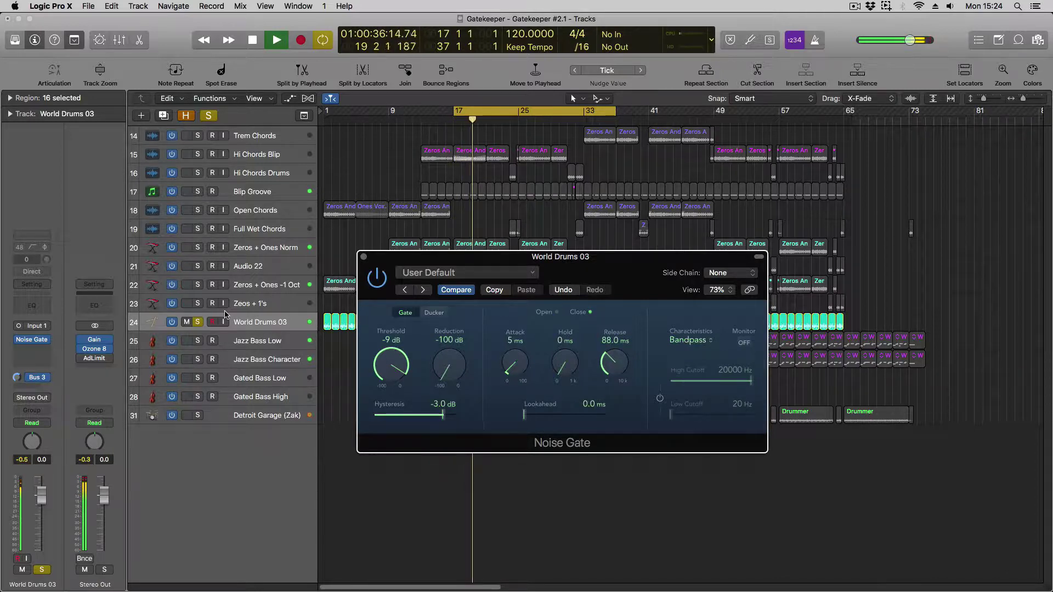
Step: Solo Zeros + Ones -1 Oct and Zeros + Ones Norm during playback and set World Drums 03's gate release to 23.0 ms
{"action": "left_click", "coordinate": [198, 285]}
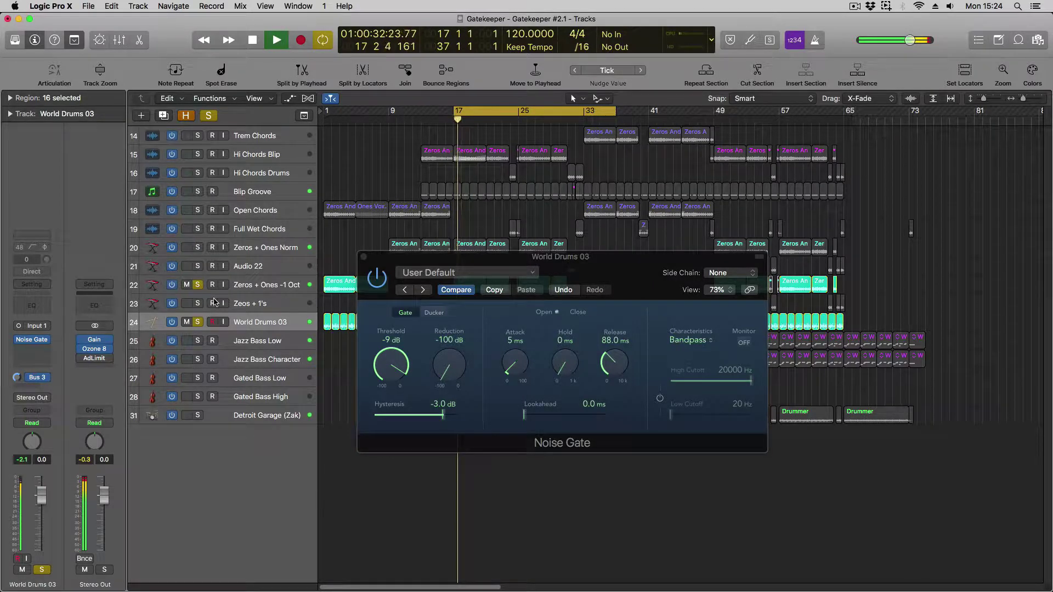
{"action": "left_click", "coordinate": [198, 248]}
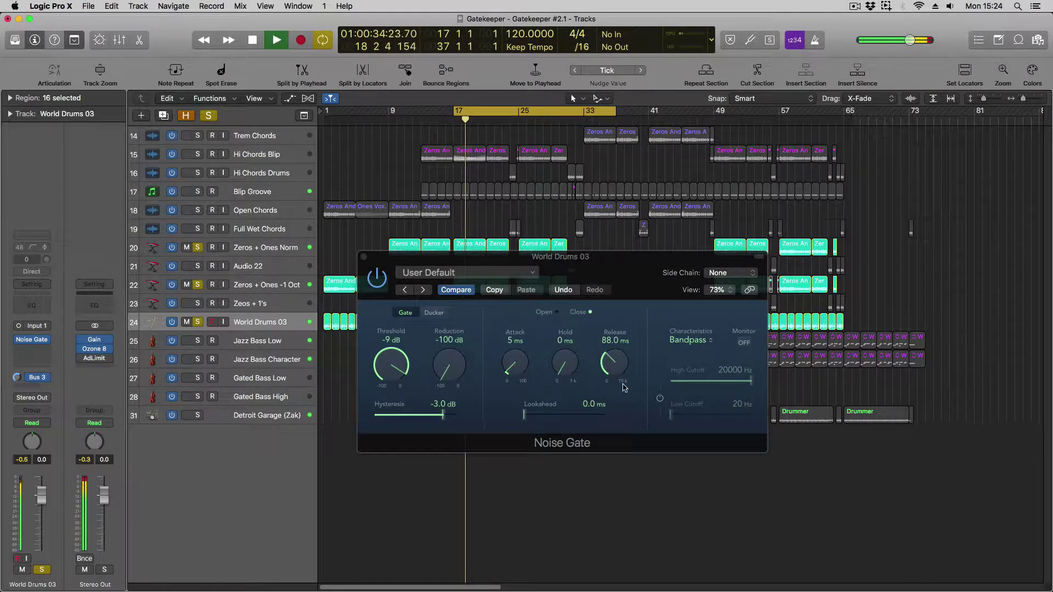
{"action": "left_click_drag", "start_coordinate": [618, 370], "coordinate": [621, 409]}
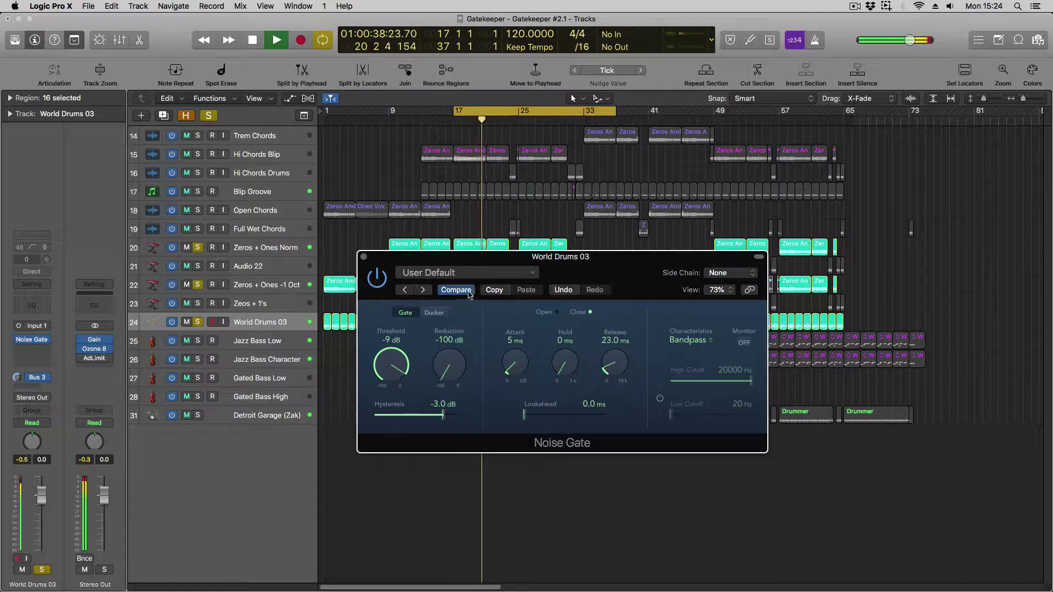
{"action": "key", "text": "space"}
Step: Close World Drums 03's Noise Gate and unsolo Zeros + Ones -1 Oct and Zeros + Ones Norm
{"action": "left_click", "coordinate": [363, 257]}
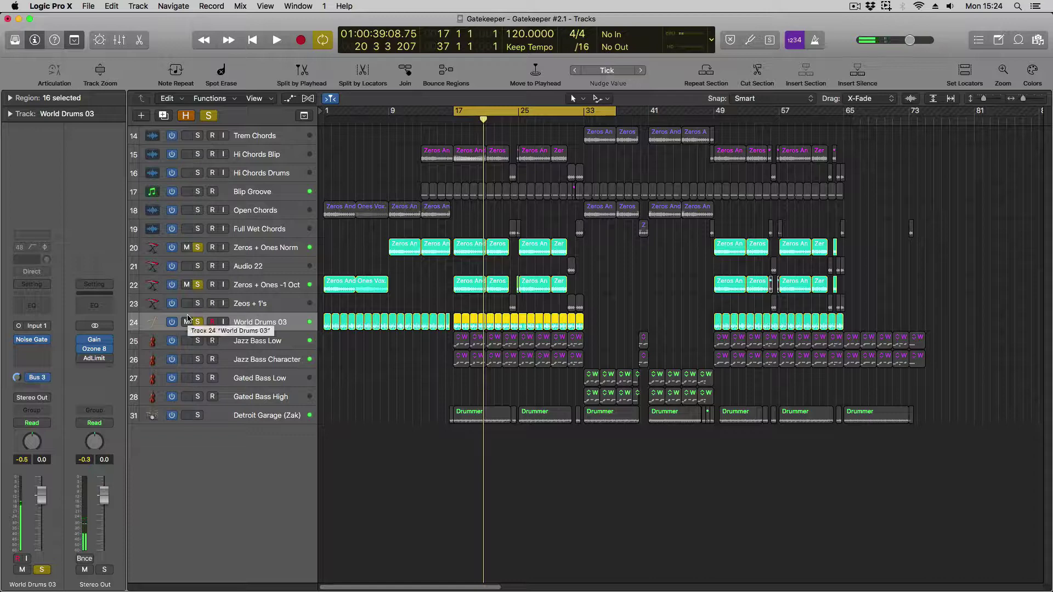
{"action": "left_click", "coordinate": [197, 285]}
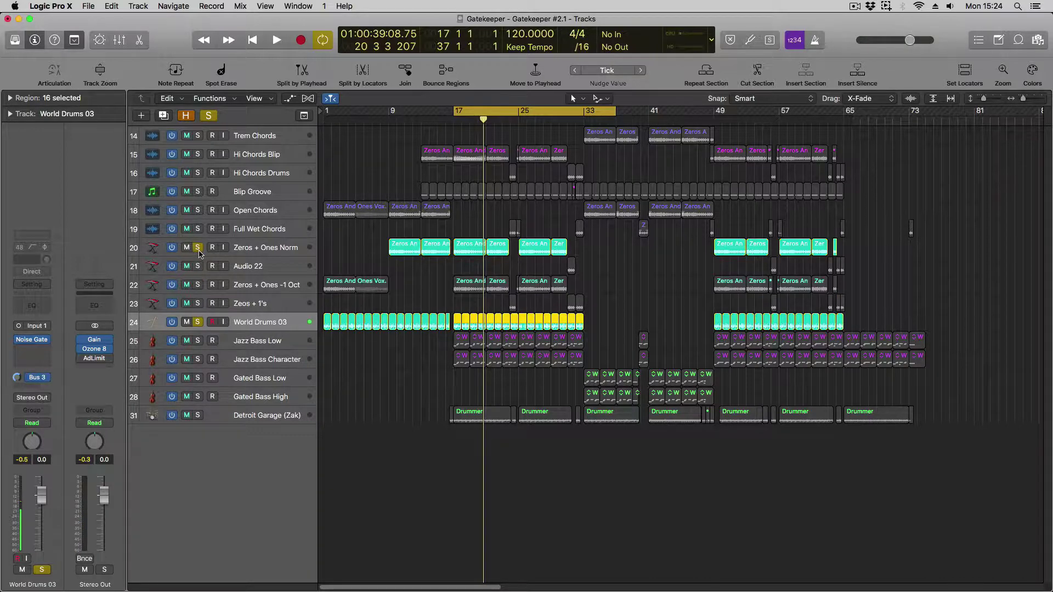
{"action": "left_click", "coordinate": [197, 247]}
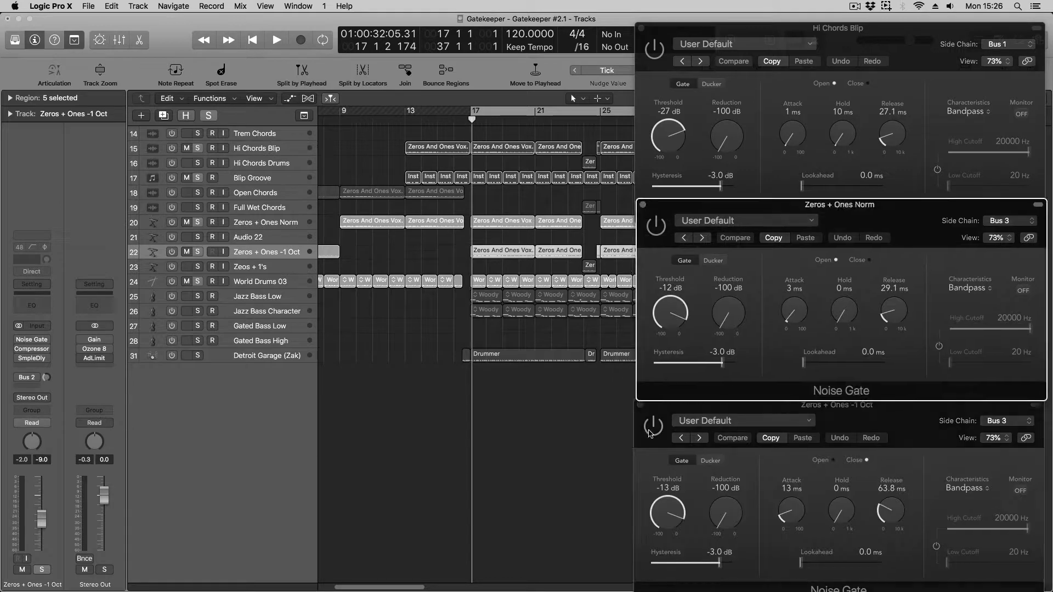
Step: Bypass the Noise Gate of Zeros + Ones -1 Oct, play the ungated chords, and clear all solos to hear the full mix
{"action": "left_click", "coordinate": [650, 433]}
{"action": "key", "text": "space"}
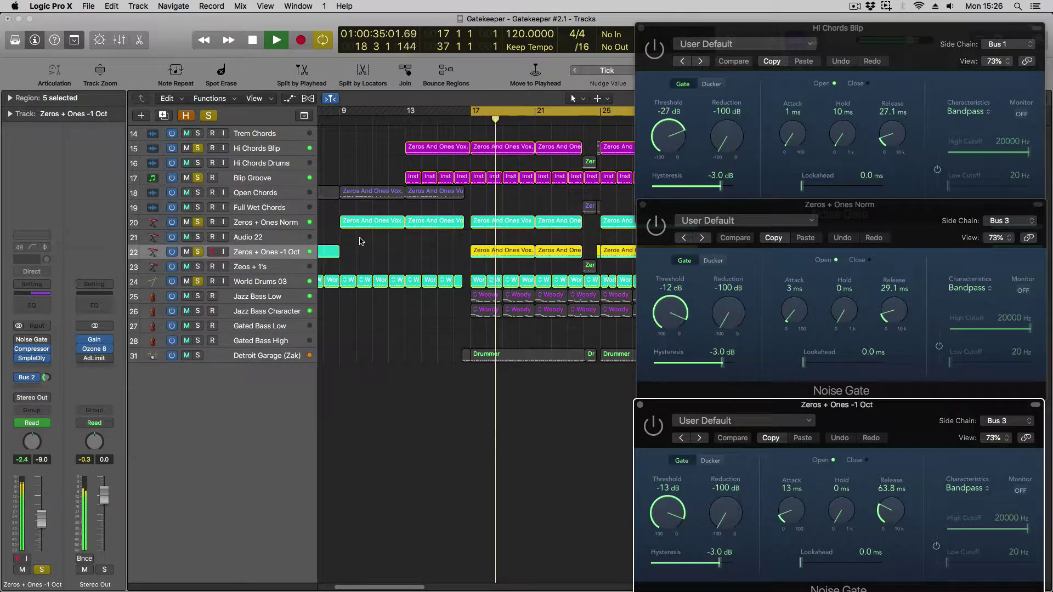
{"action": "left_click", "coordinate": [209, 116]}
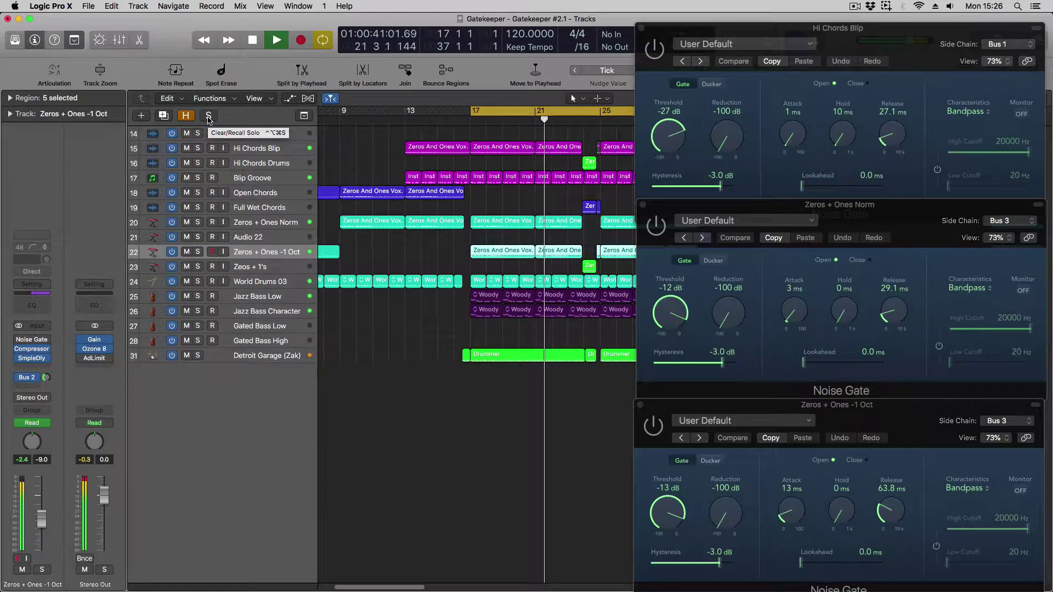
{"action": "key", "text": "space"}
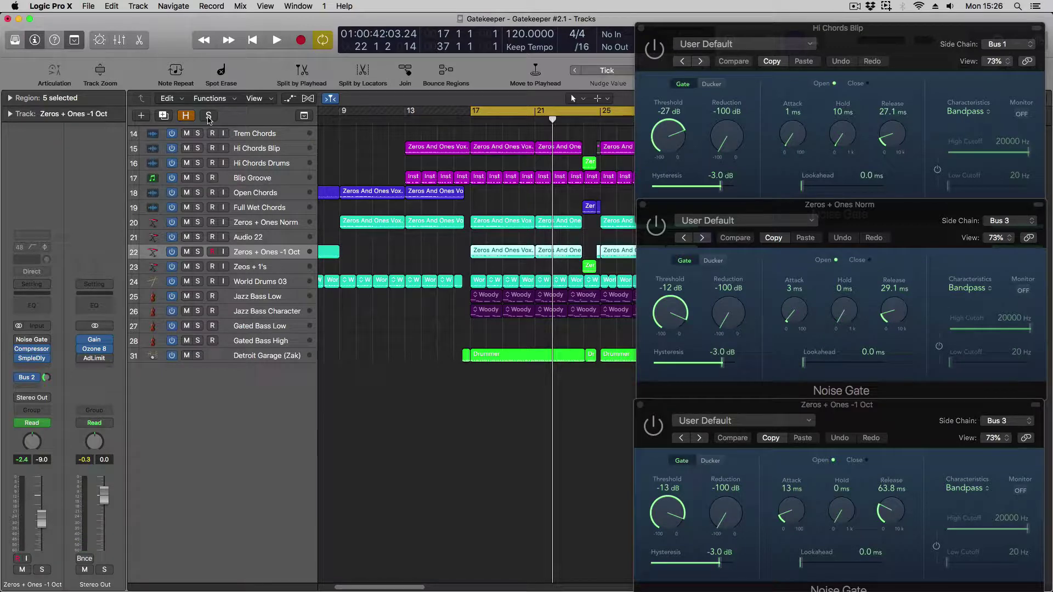
Step: Enable the Noise Gates of Hi Chords Blip, Zeros + Ones Norm and Zeros + Ones -1 Oct and play the full mix
{"action": "double_click", "coordinate": [469, 125]}
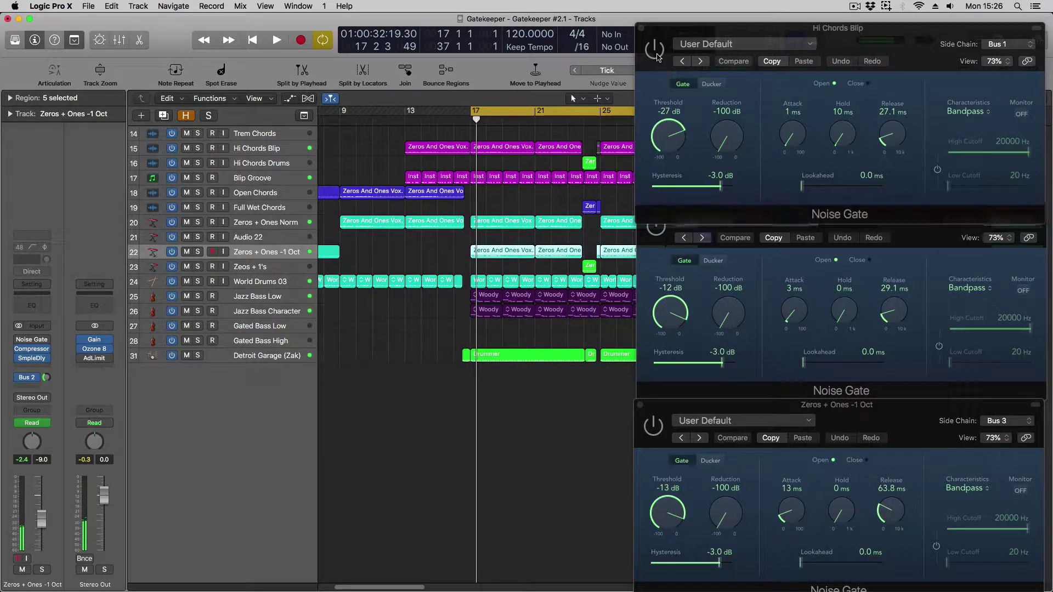
{"action": "left_click", "coordinate": [661, 240]}
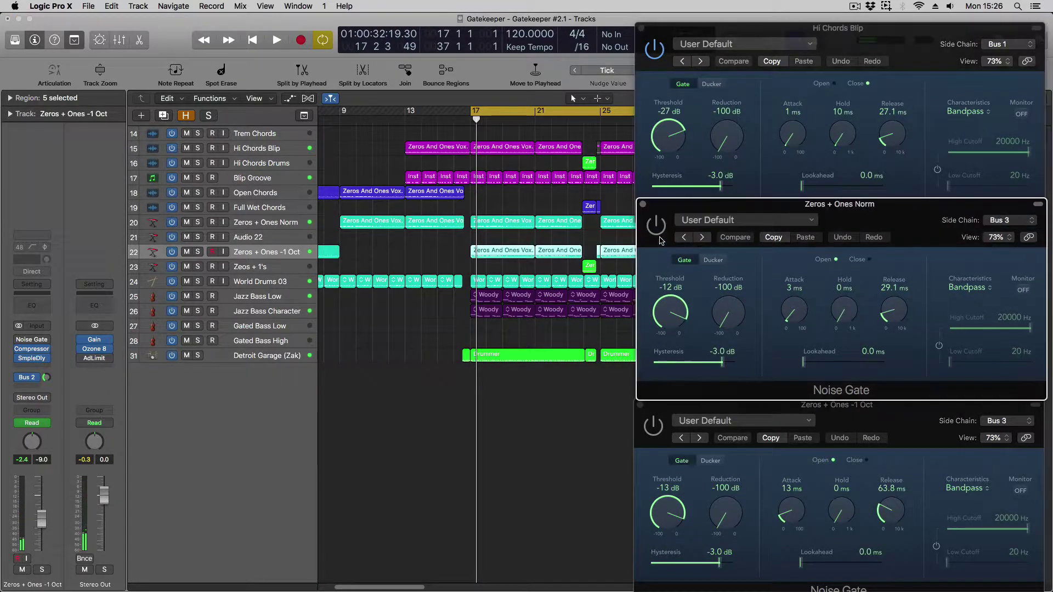
{"action": "left_click", "coordinate": [657, 433]}
{"action": "key", "text": "space"}
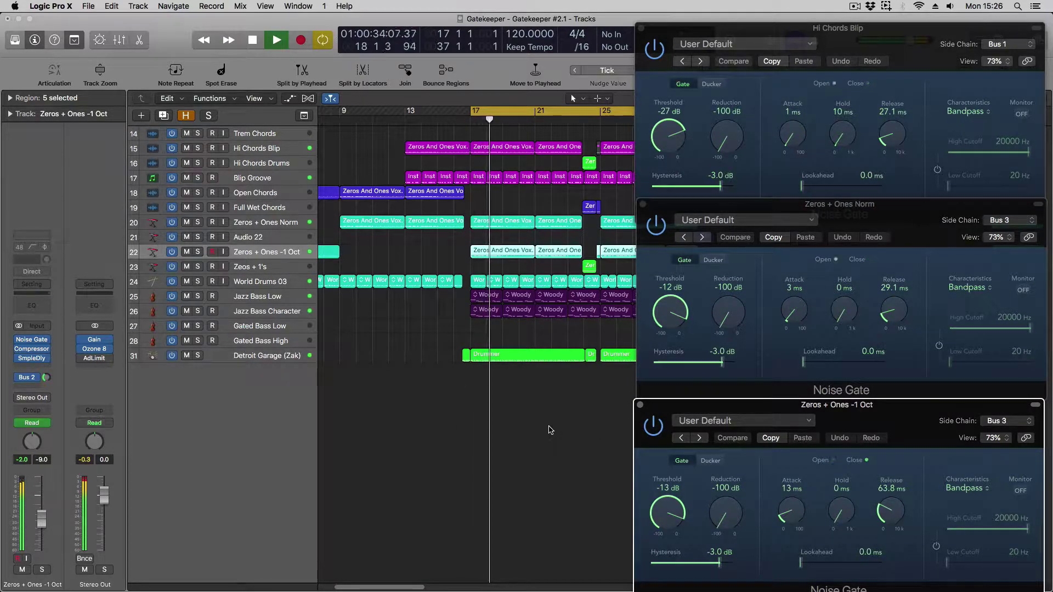
{"action": "key", "text": "space"}
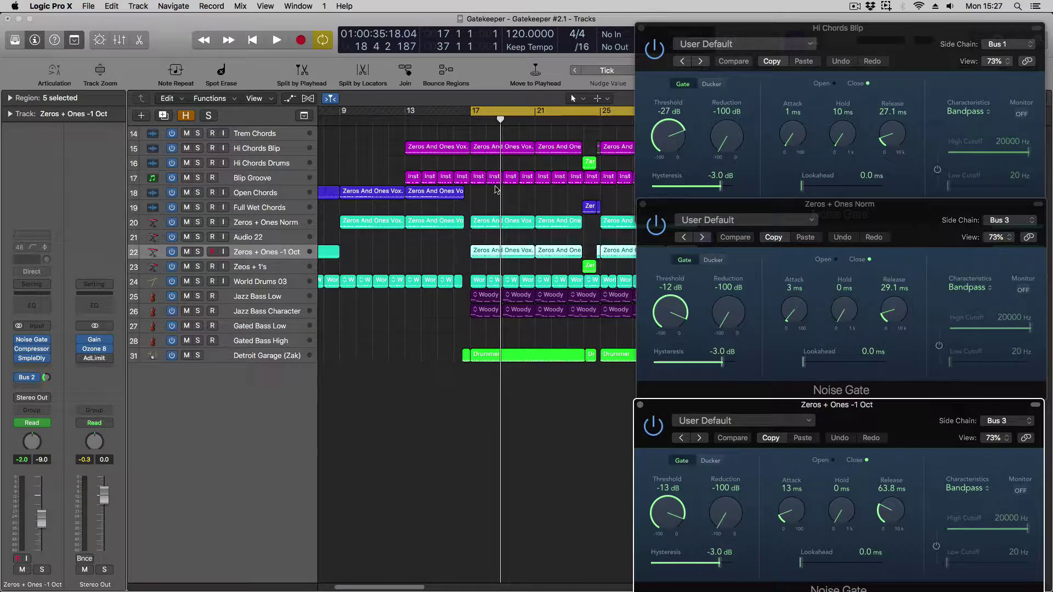
Step: Close the three open Noise Gate windows
{"action": "left_click", "coordinate": [641, 28]}
{"action": "left_click", "coordinate": [644, 204]}
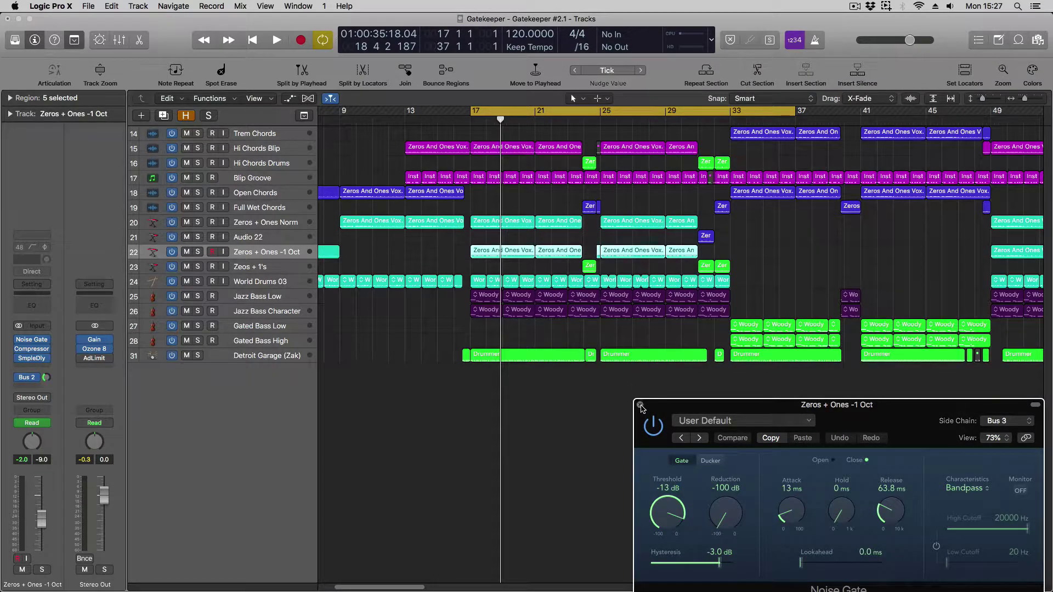
{"action": "left_click", "coordinate": [641, 405]}
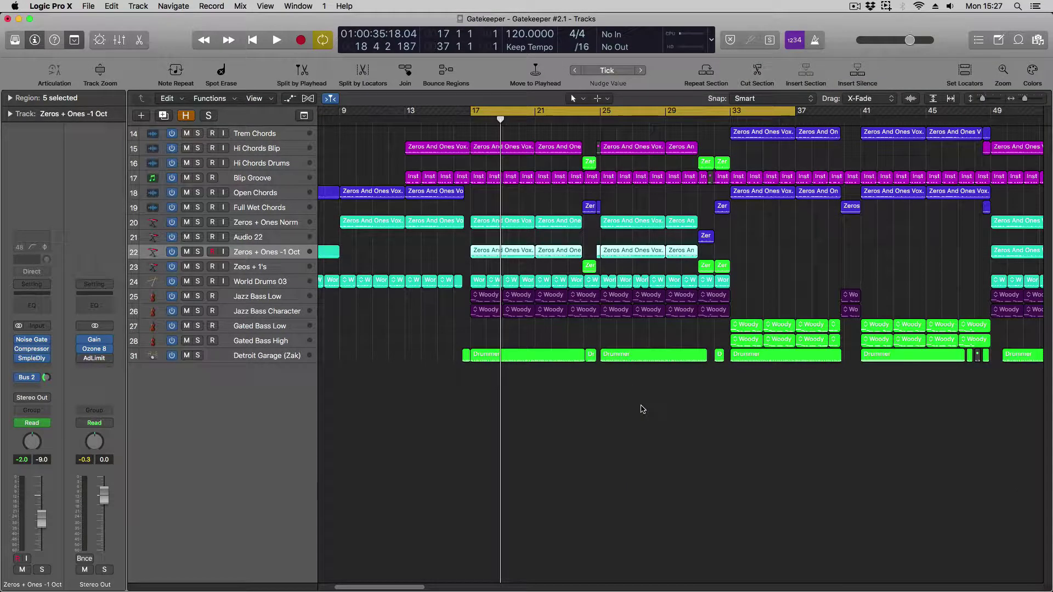
Step: Mute Detroit Garage, Jazz Bass Low and Jazz Bass Character and audition the remaining tracks from bar 17
{"action": "left_click", "coordinate": [188, 356]}
{"action": "left_click", "coordinate": [187, 297]}
{"action": "left_click", "coordinate": [187, 311]}
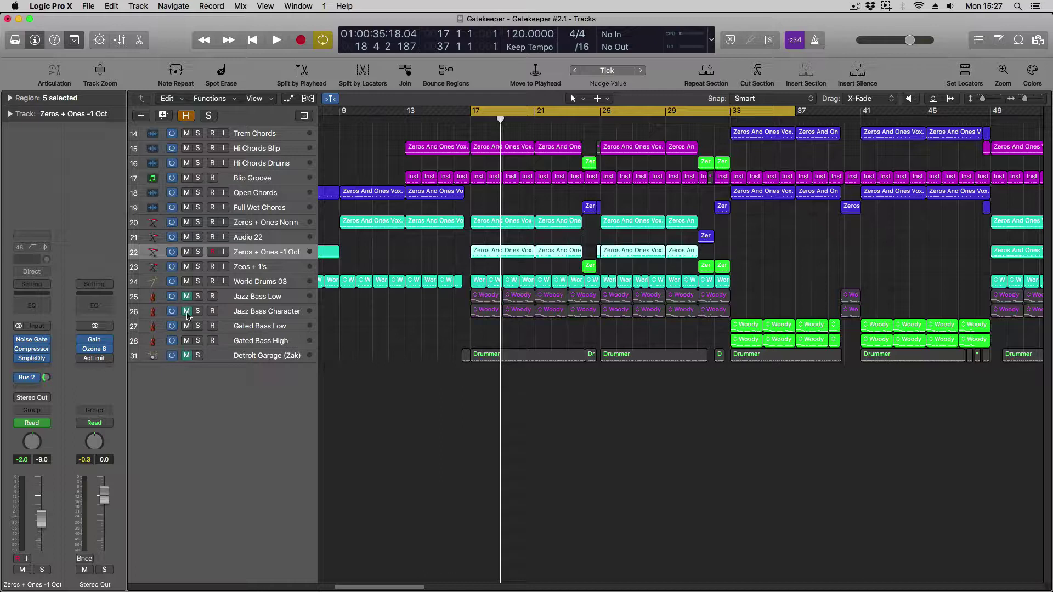
{"action": "key", "text": "space"}
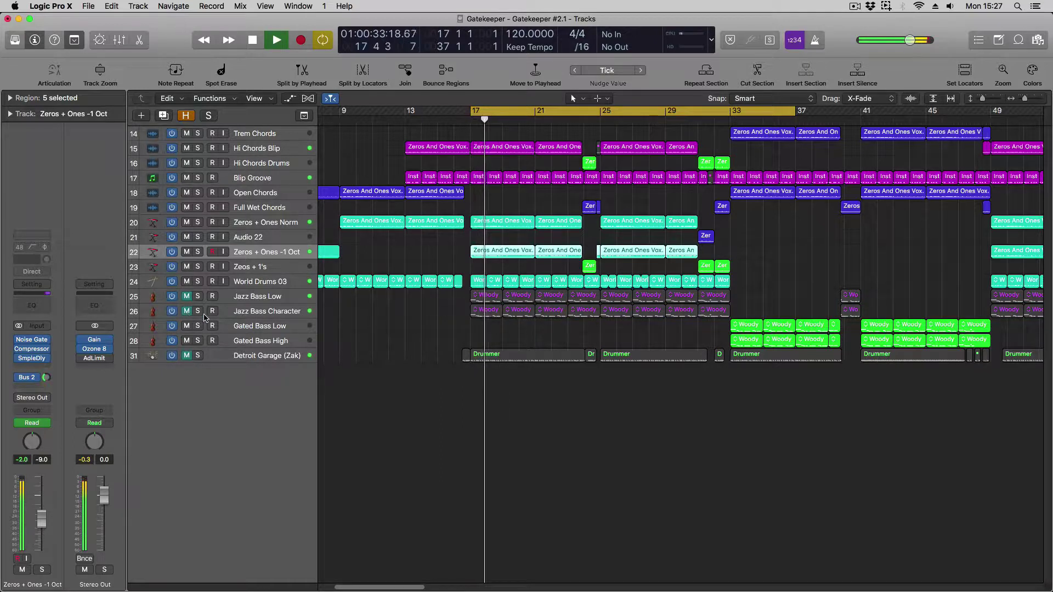
{"action": "key", "text": "space"}
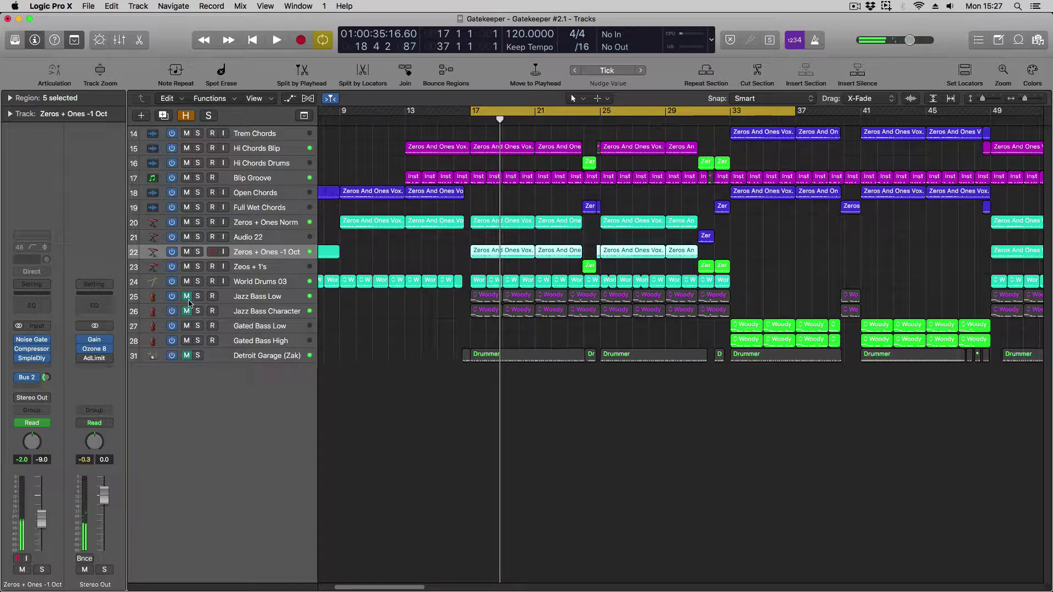
Step: Unmute Jazz Bass Low and Jazz Bass Character and view each one's channel strip, ending on Jazz Bass Low
{"action": "left_click", "coordinate": [189, 298]}
{"action": "left_click", "coordinate": [187, 311]}
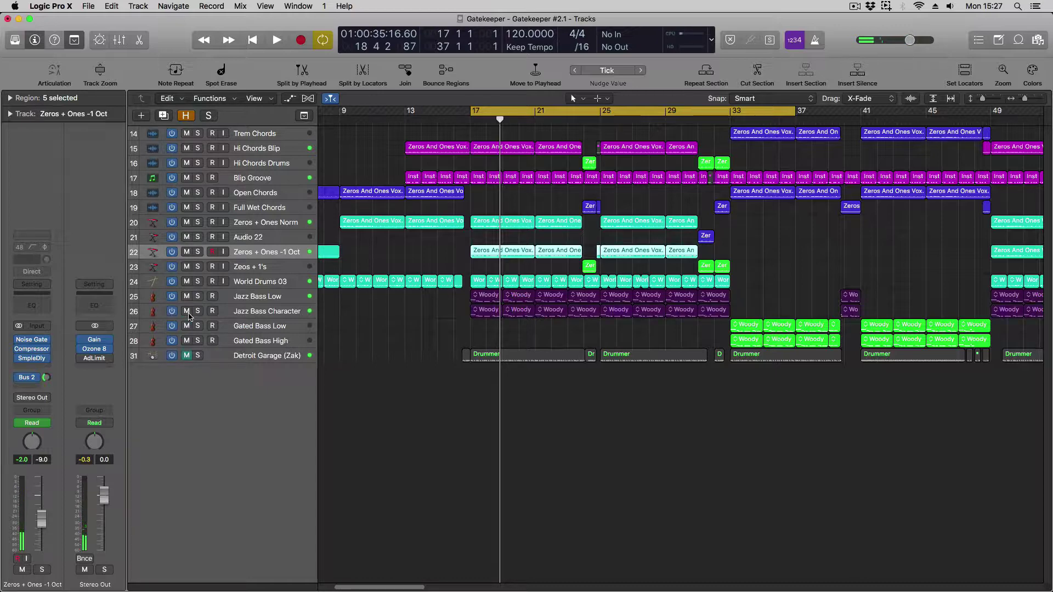
{"action": "left_click", "coordinate": [264, 299]}
{"action": "left_click", "coordinate": [260, 314]}
{"action": "left_click", "coordinate": [254, 299]}
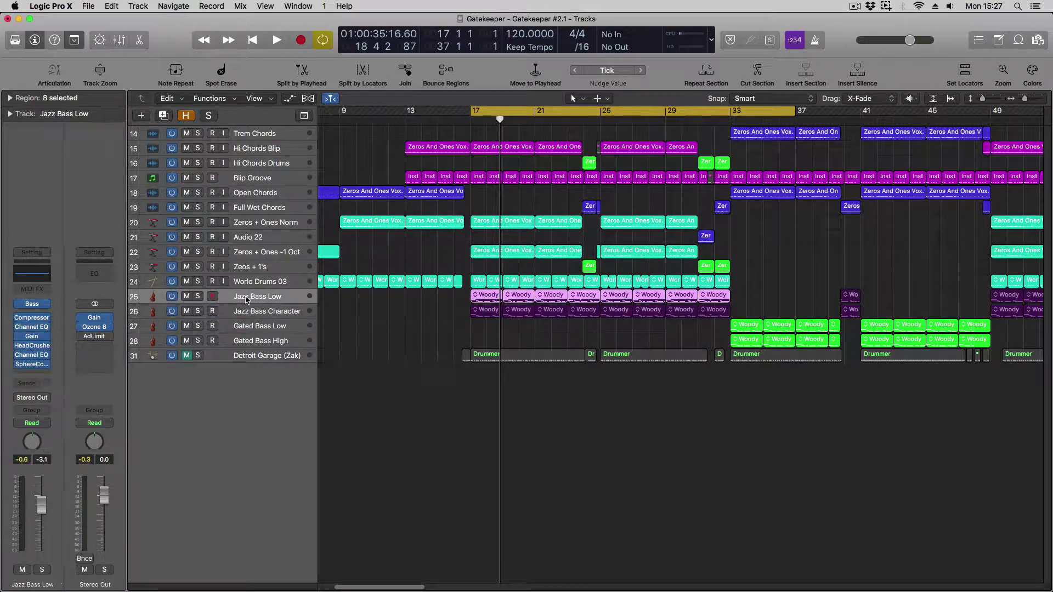
Step: Solo Jazz Bass Low, audition it from bar 17, and unsolo it
{"action": "left_click", "coordinate": [198, 296]}
{"action": "key", "text": "space"}
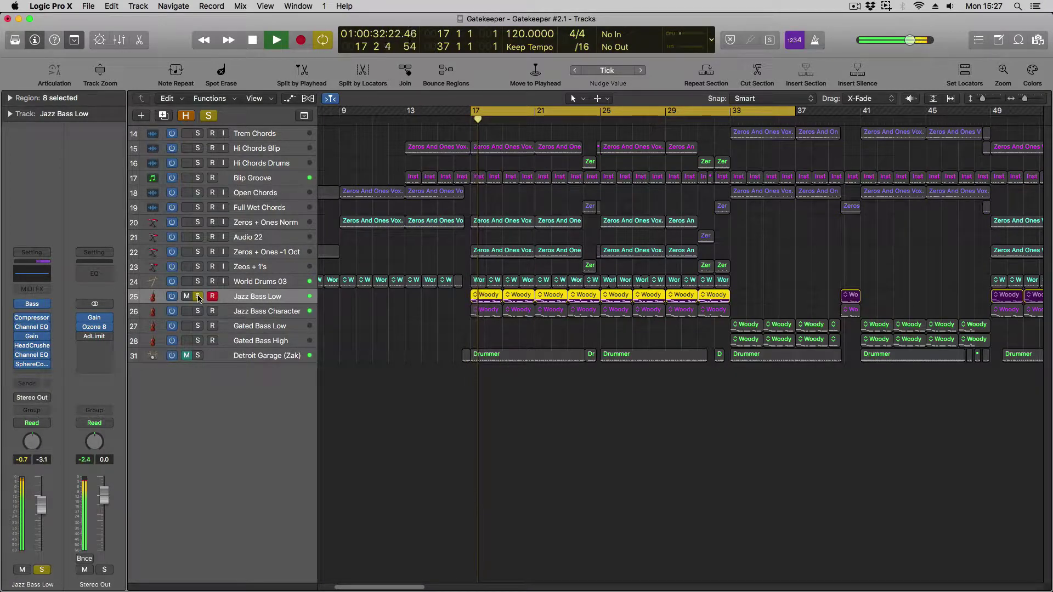
{"action": "left_click", "coordinate": [201, 298]}
{"action": "key", "text": "space"}
Step: Solo Jazz Bass Character and play it from bar 17
{"action": "left_click", "coordinate": [215, 313]}
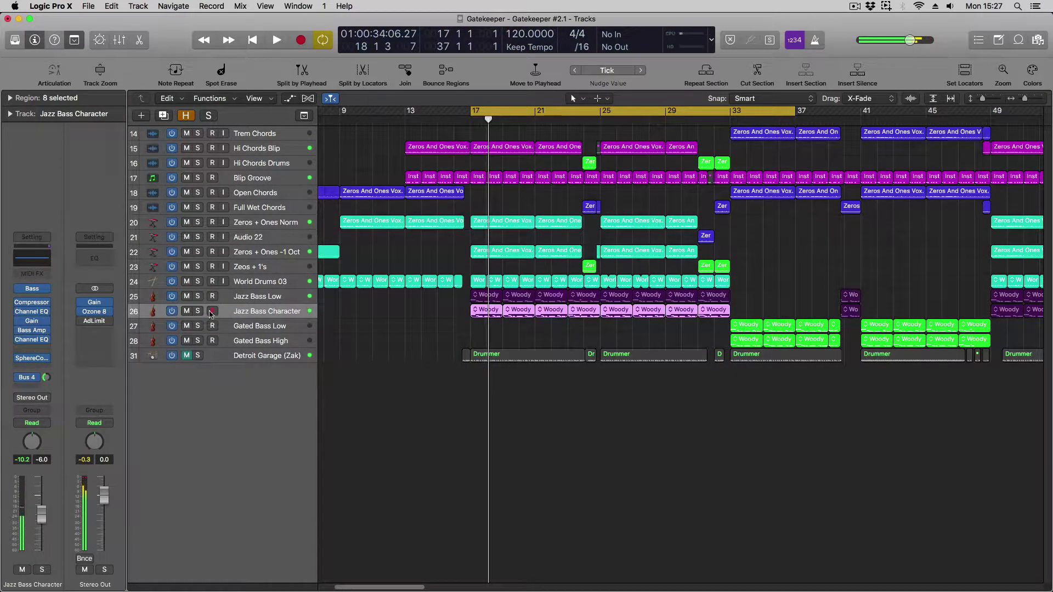
{"action": "left_click", "coordinate": [198, 312]}
{"action": "key", "text": "space"}
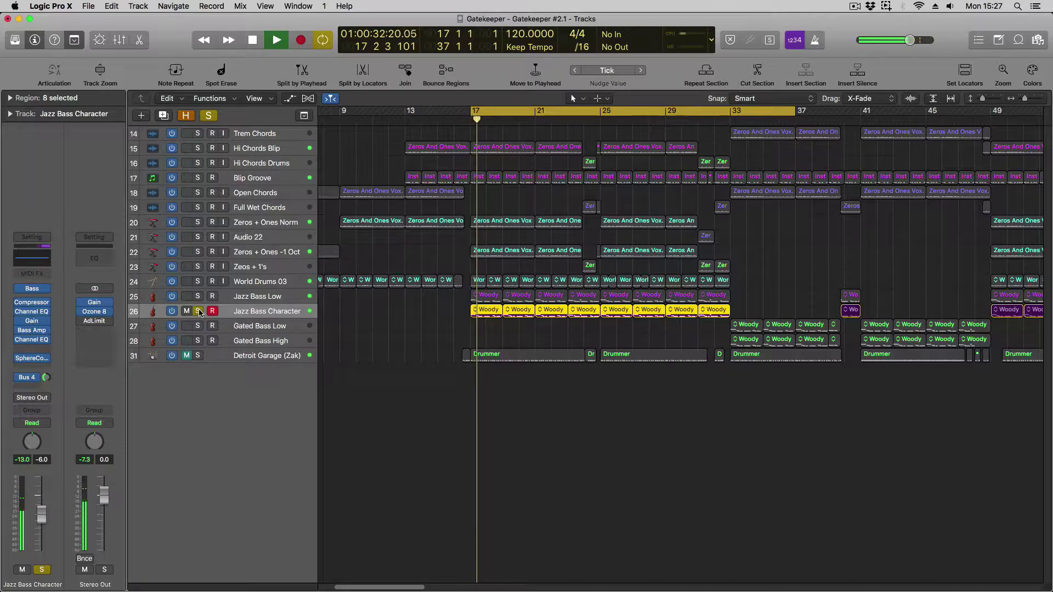
Step: Stop playback, view Jazz Bass Character's Bass Amp Designer settings, and display the channel strip of its Bus 4 send
{"action": "key", "text": "space"}
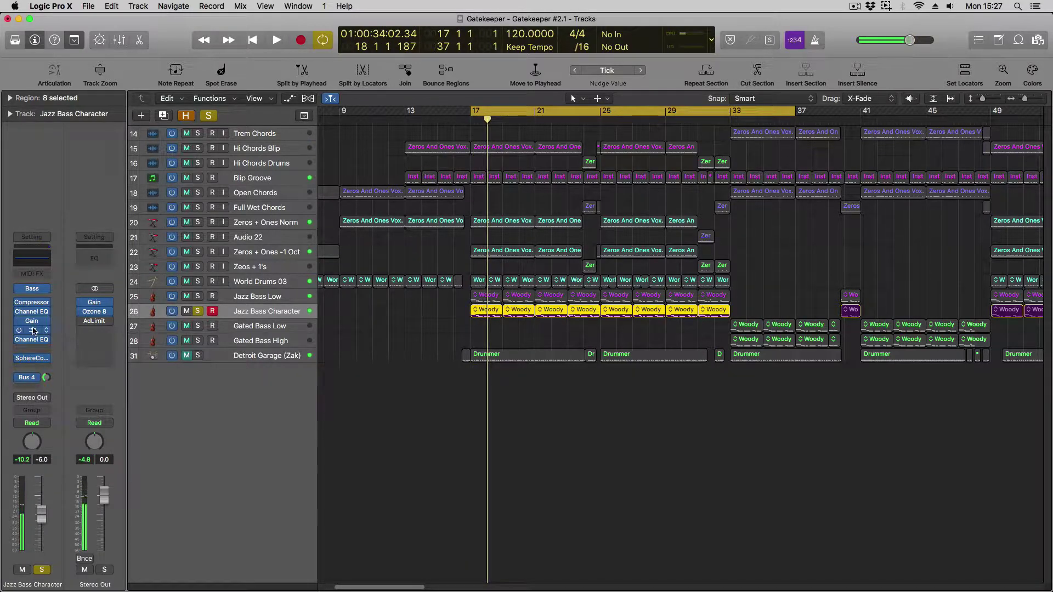
{"action": "left_click", "coordinate": [34, 331]}
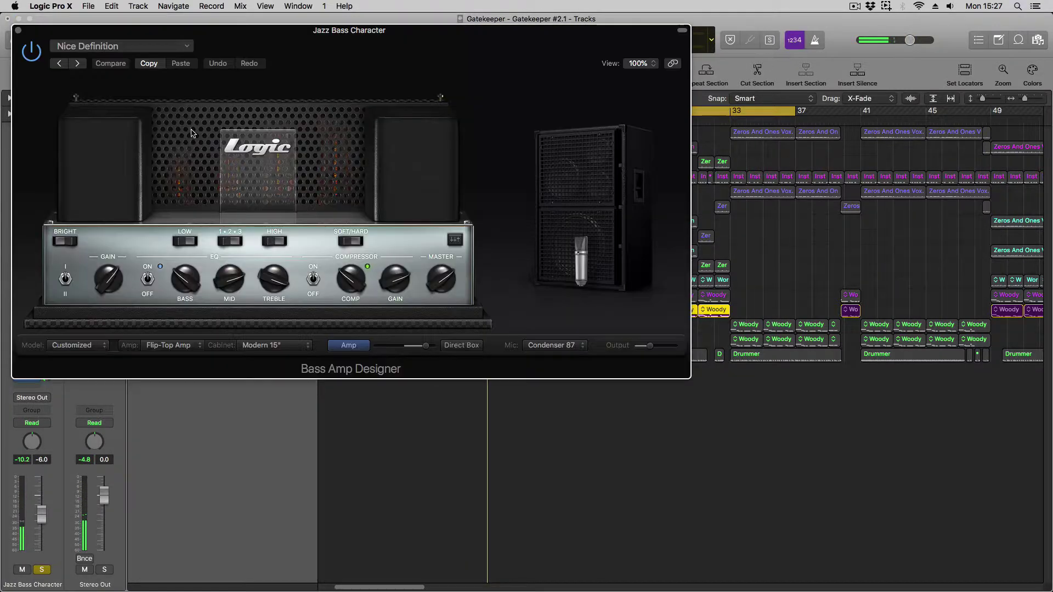
{"action": "left_click", "coordinate": [18, 31]}
{"action": "mouse_move", "coordinate": [315, 378]}
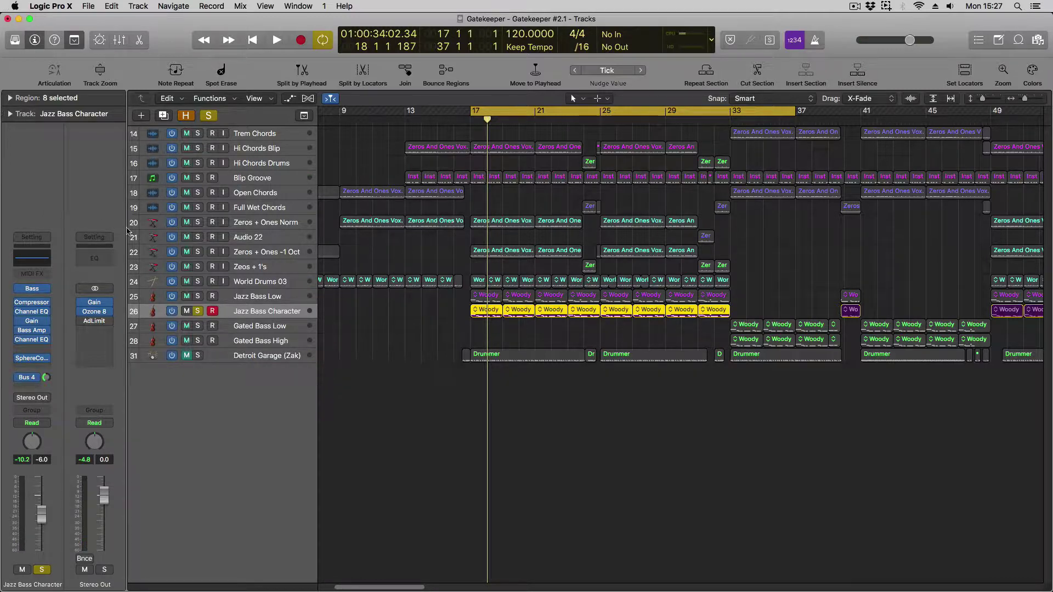
{"action": "left_click", "coordinate": [32, 378]}
{"action": "left_click", "coordinate": [80, 436]}
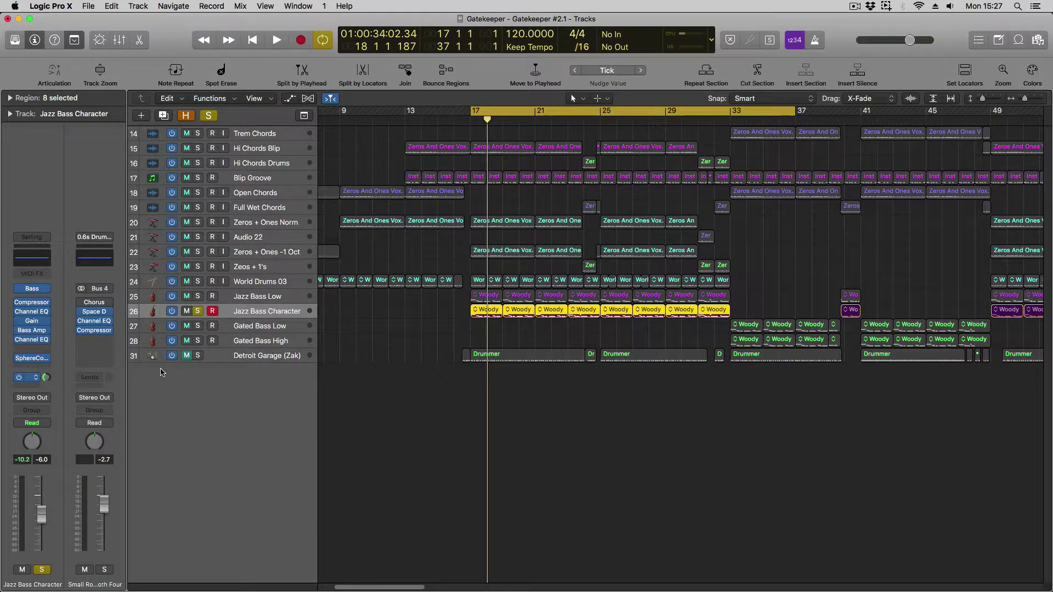
Step: Solo and play the Detroit Garage track, display its Bus 4 send's channel, and solo that Small Room reverb channel
{"action": "left_click", "coordinate": [228, 357]}
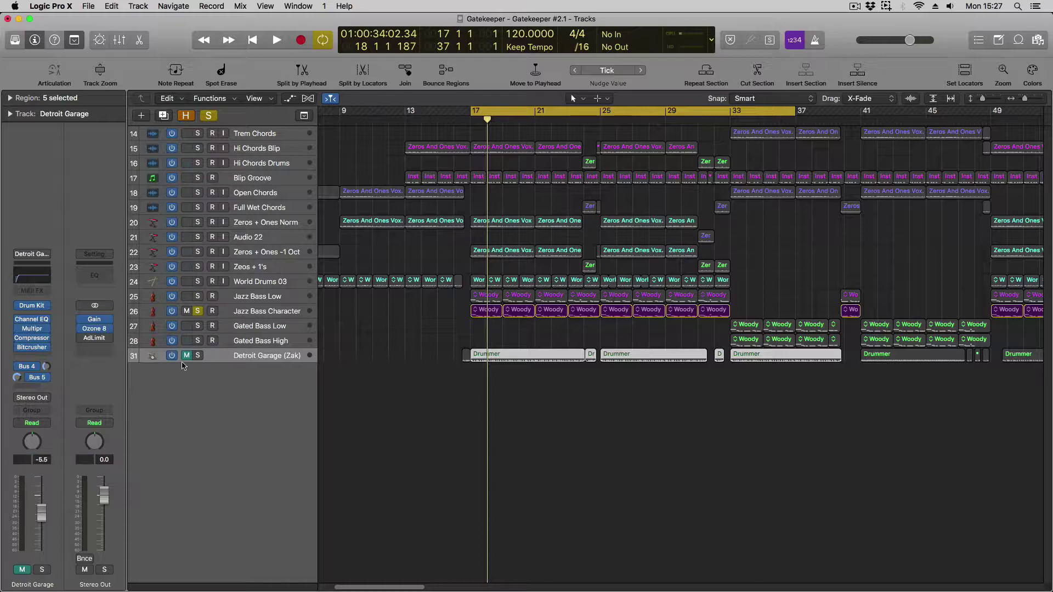
{"action": "left_click", "coordinate": [198, 356]}
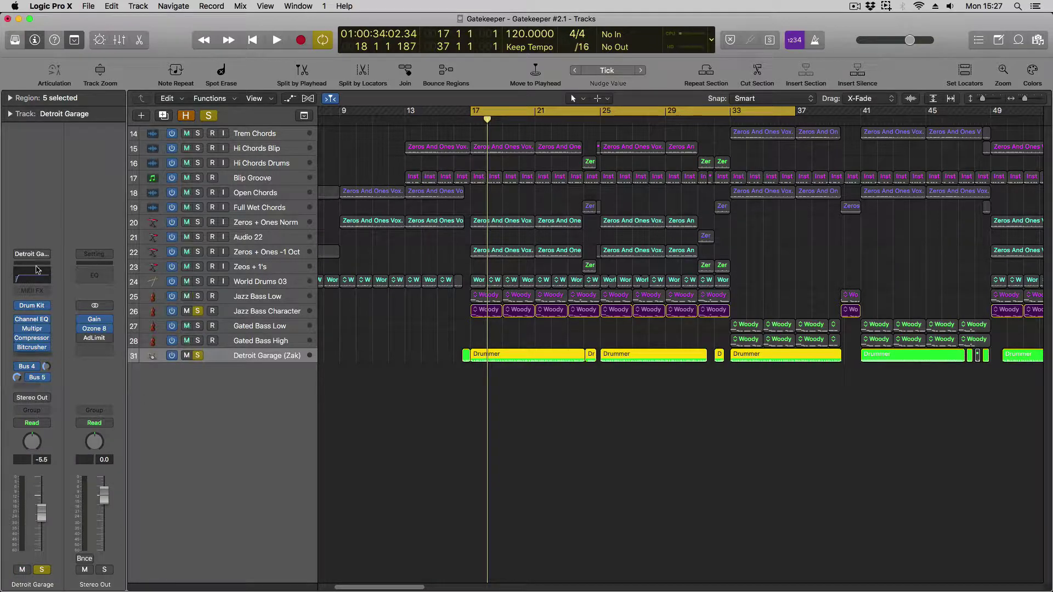
{"action": "key", "text": "space"}
{"action": "left_click", "coordinate": [35, 372]}
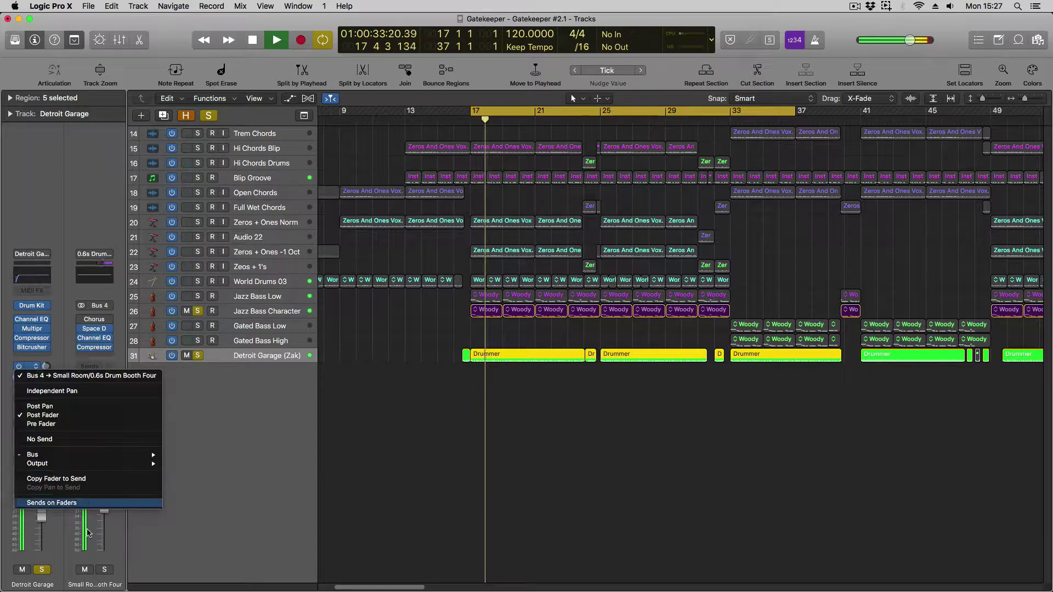
{"action": "left_click", "coordinate": [105, 571]}
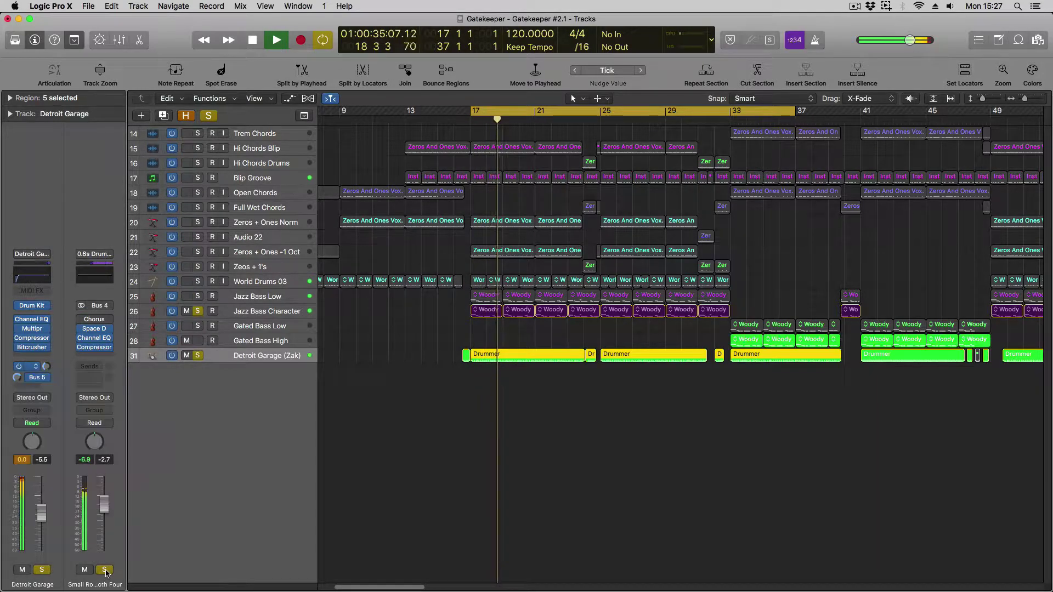
Step: Unsolo Detroit Garage and Jazz Bass Character, and unmute Detroit Garage while the song keeps playing
{"action": "left_click", "coordinate": [42, 570]}
{"action": "left_click", "coordinate": [198, 311]}
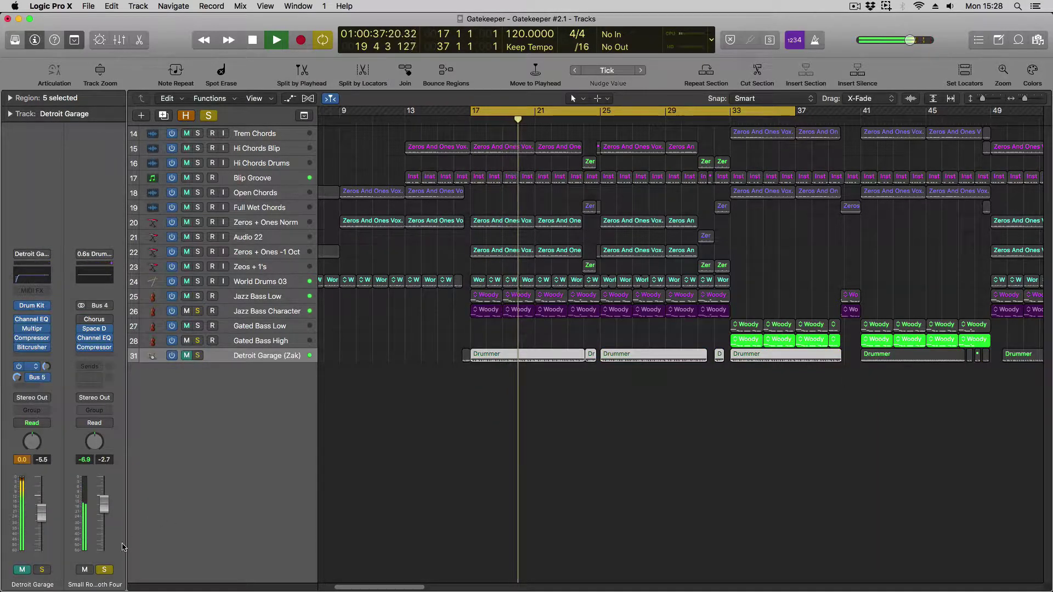
{"action": "left_click", "coordinate": [187, 356]}
{"action": "left_click", "coordinate": [186, 355]}
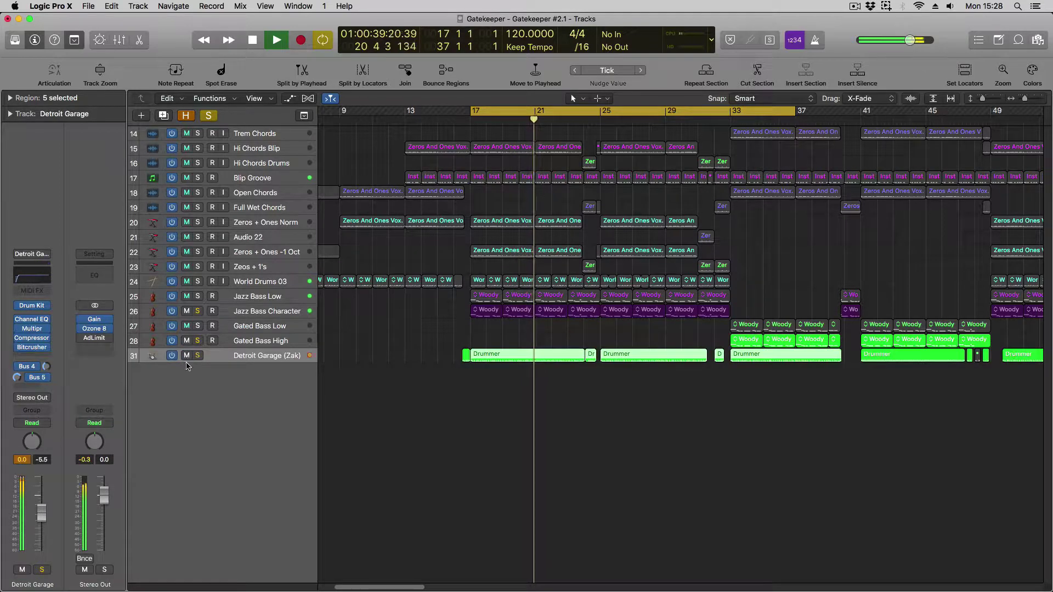
Step: Compare Detroit Garage's Bus 4 reverb channel soloed and unsoloed during playback, leave it unsoloed, and stop
{"action": "left_click", "coordinate": [33, 366]}
{"action": "left_click", "coordinate": [110, 569]}
{"action": "left_click", "coordinate": [104, 570]}
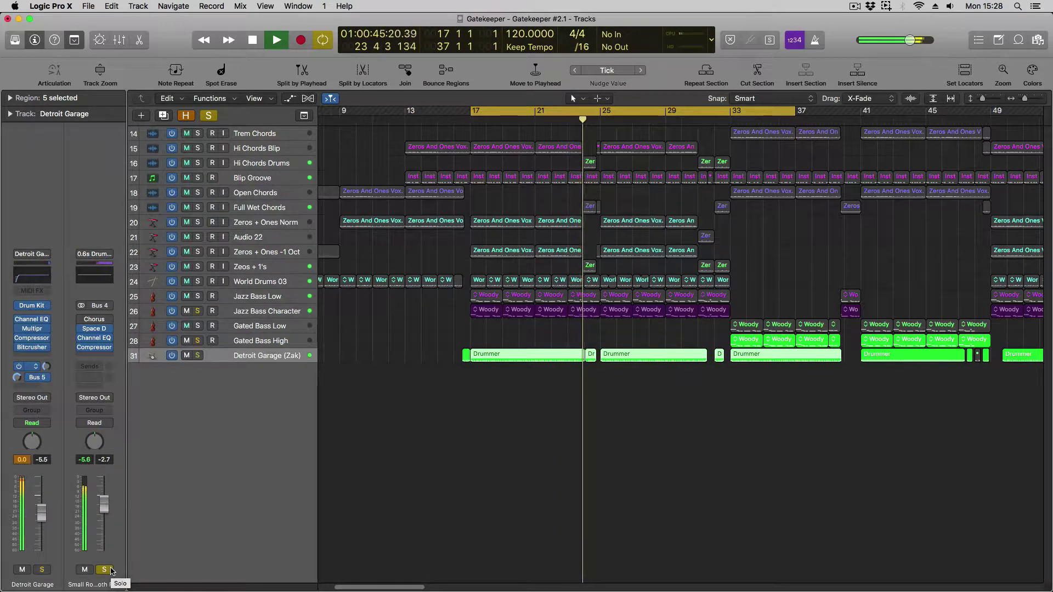
{"action": "left_click", "coordinate": [111, 571]}
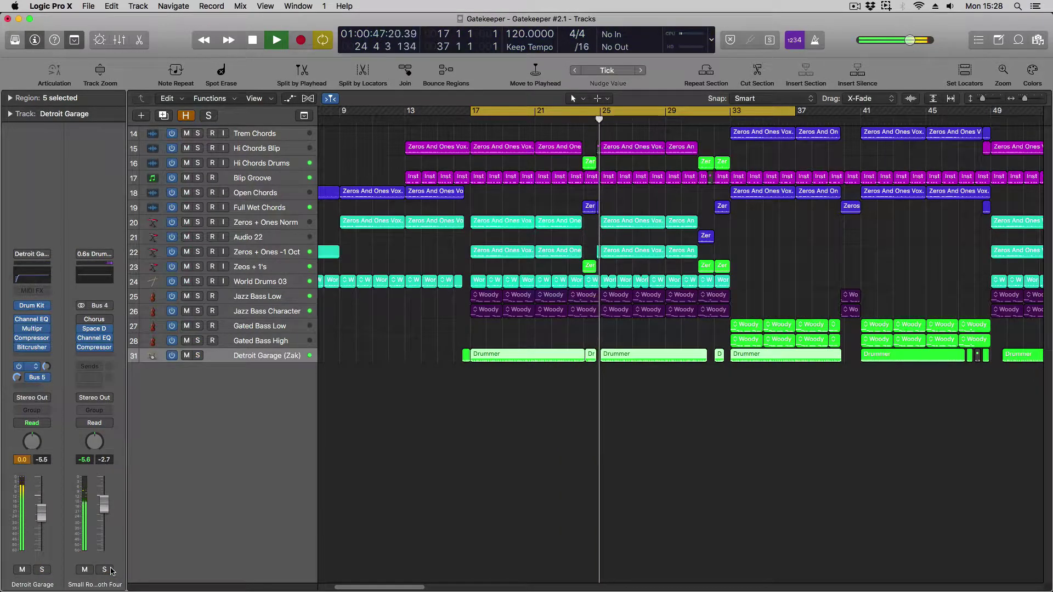
{"action": "key", "text": "space"}
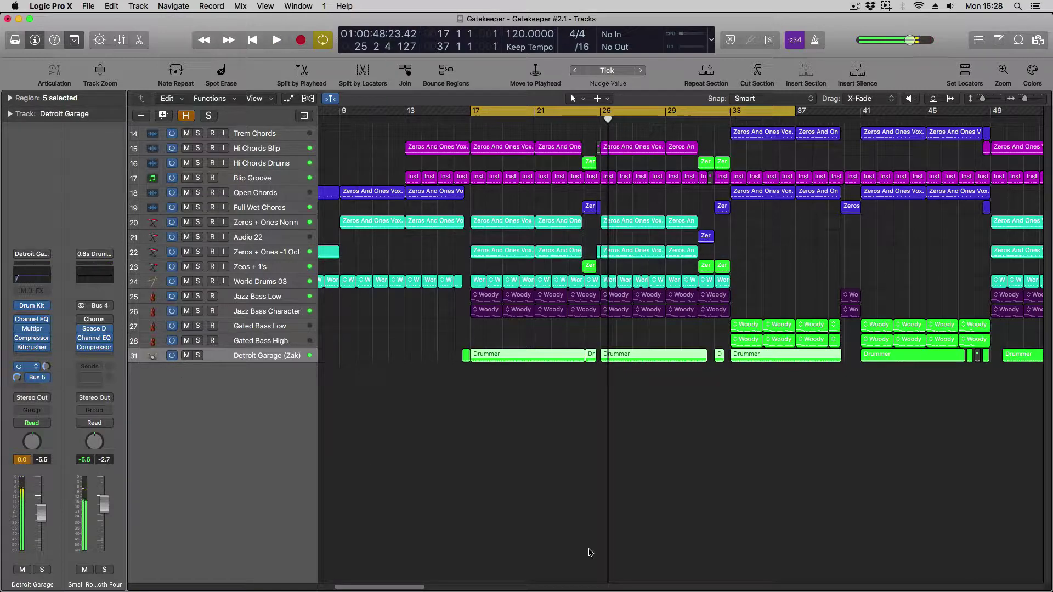
Step: Fit the whole arrangement in view and audition the soloed Small Room reverb channel from bar 17
{"action": "left_click", "coordinate": [526, 494]}
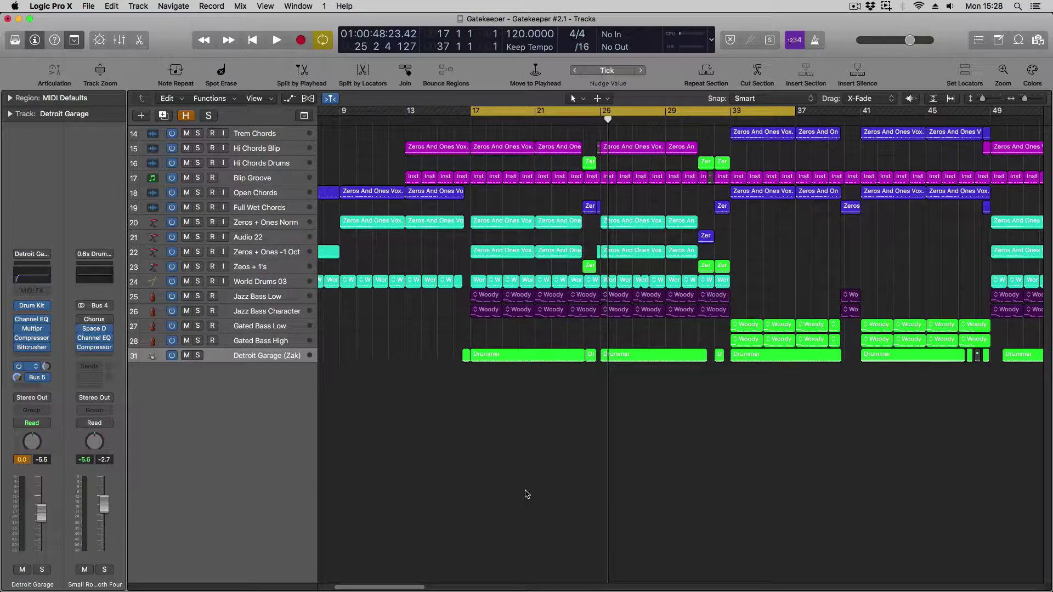
{"action": "key", "text": "z"}
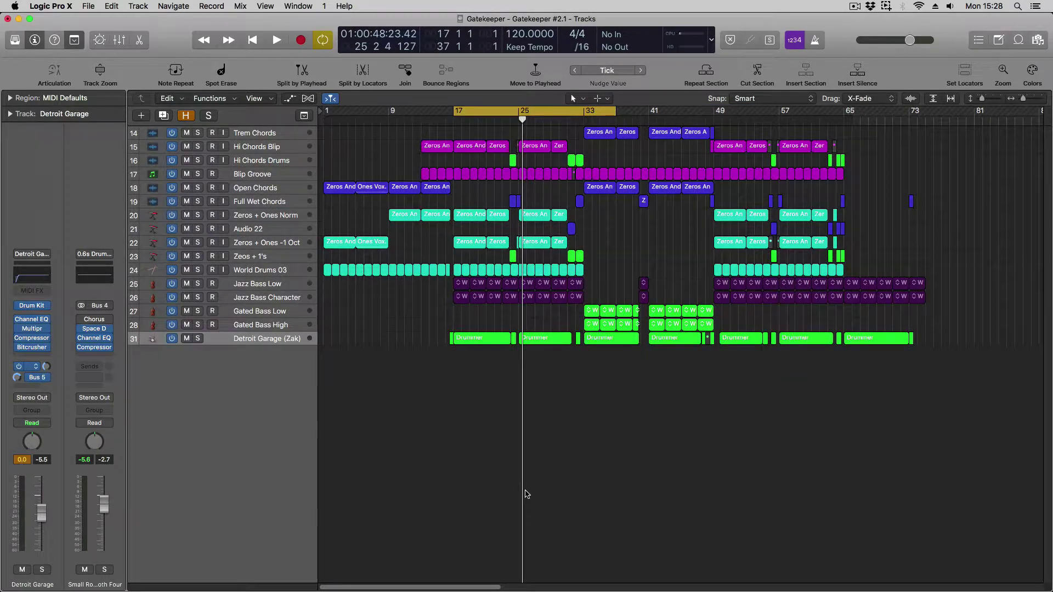
{"action": "left_click", "coordinate": [104, 570]}
{"action": "key", "text": "space"}
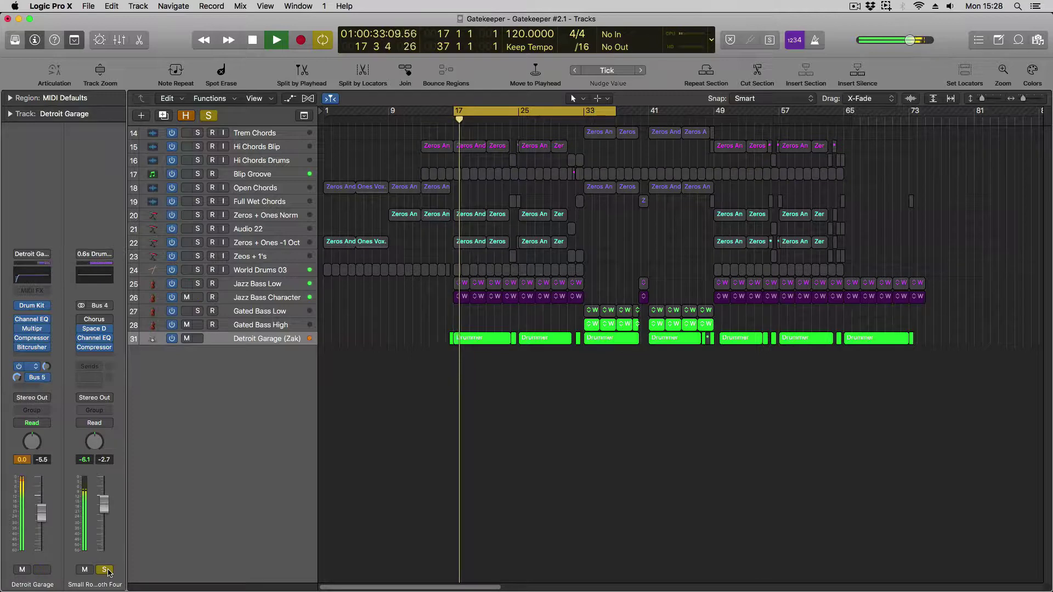
{"action": "key", "text": "space"}
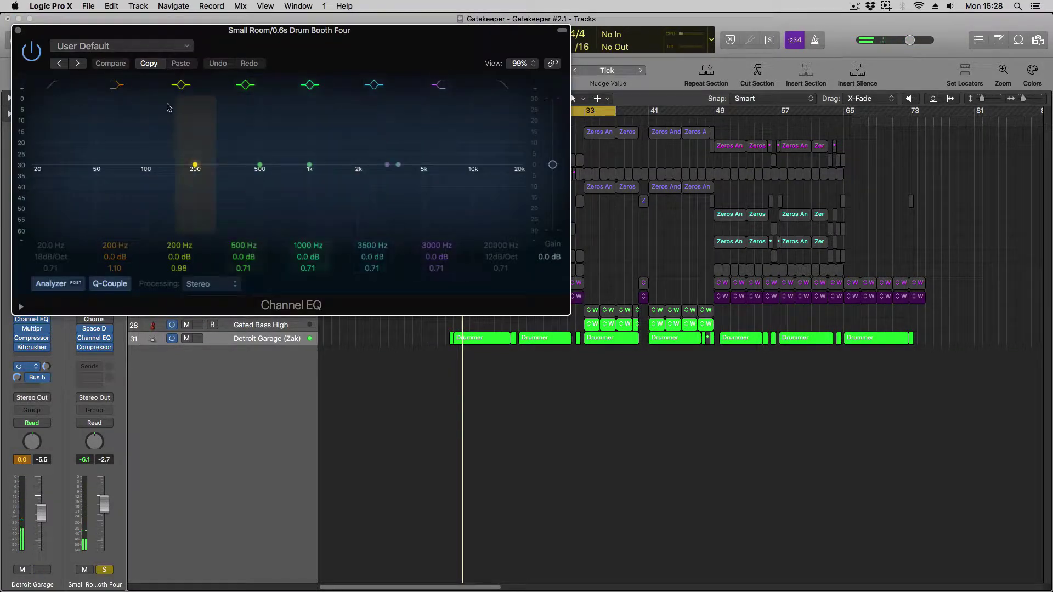
Step: Add a 114 Hz low cut in the Small Room channel's Channel EQ, unsolo the channel, and audition the full mix
{"action": "left_click", "coordinate": [52, 85]}
{"action": "left_click_drag", "start_coordinate": [54, 217], "coordinate": [162, 226]}
{"action": "key", "text": "space"}
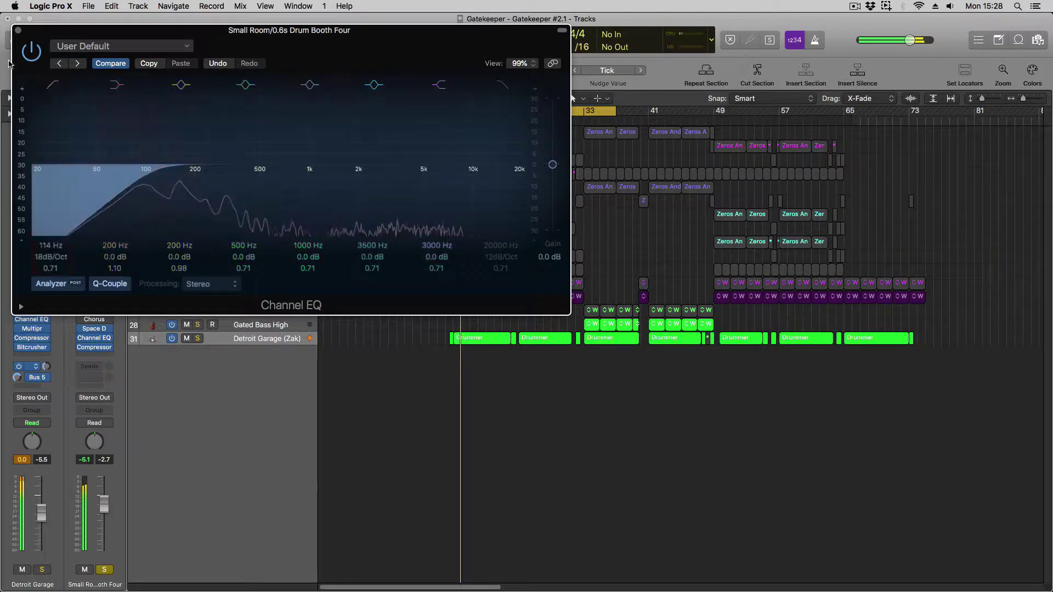
{"action": "left_click", "coordinate": [94, 338]}
{"action": "left_click", "coordinate": [103, 571]}
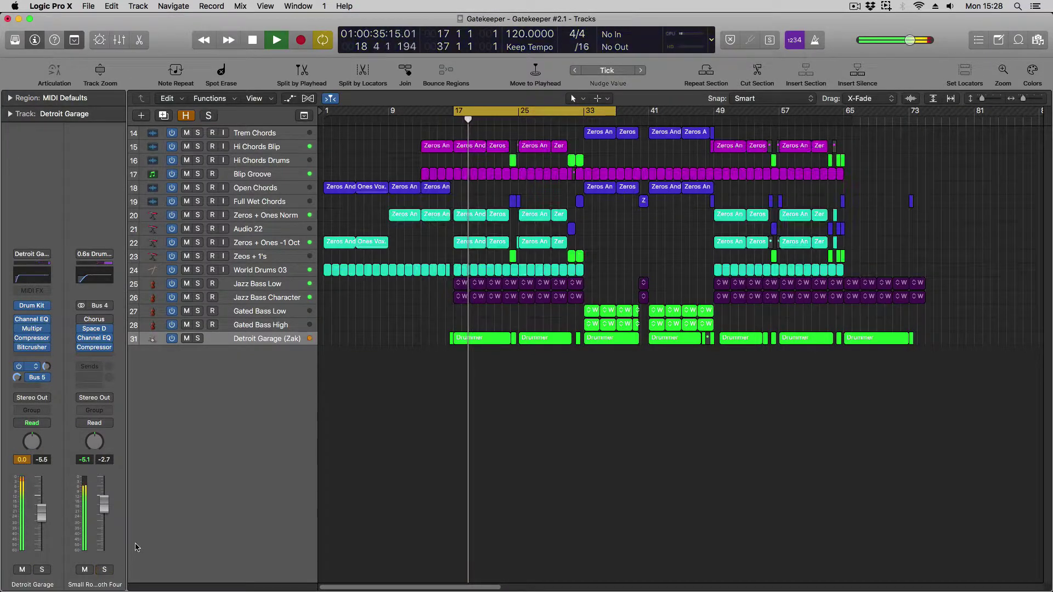
{"action": "mouse_move", "coordinate": [80, 340]}
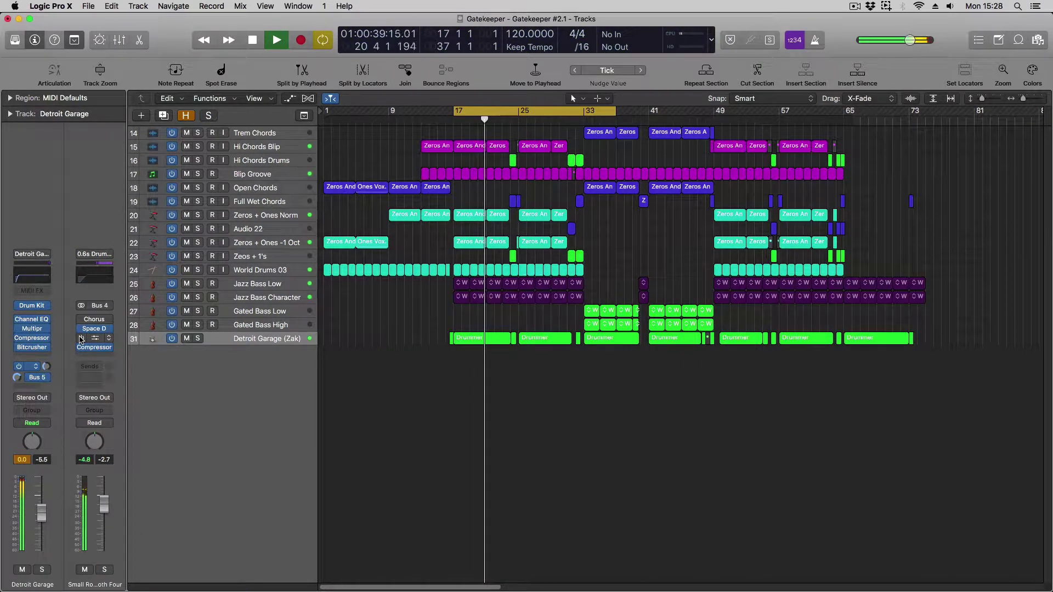
{"action": "key", "text": "space"}
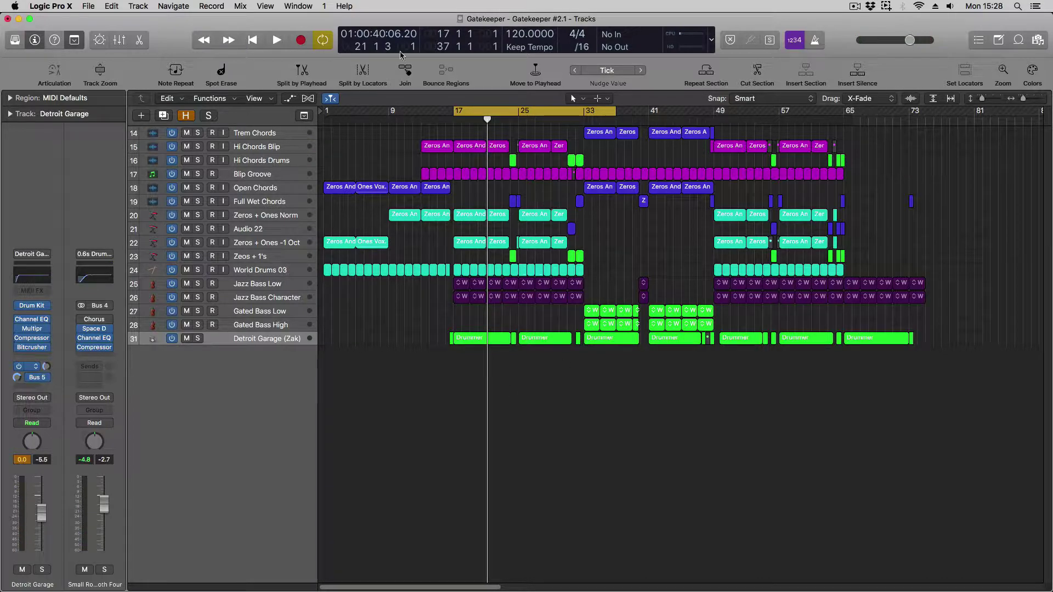
Step: Open the Jazz Bass Low regions in the Piano Roll and show the bass notes starting at bar 17
{"action": "left_click", "coordinate": [461, 285]}
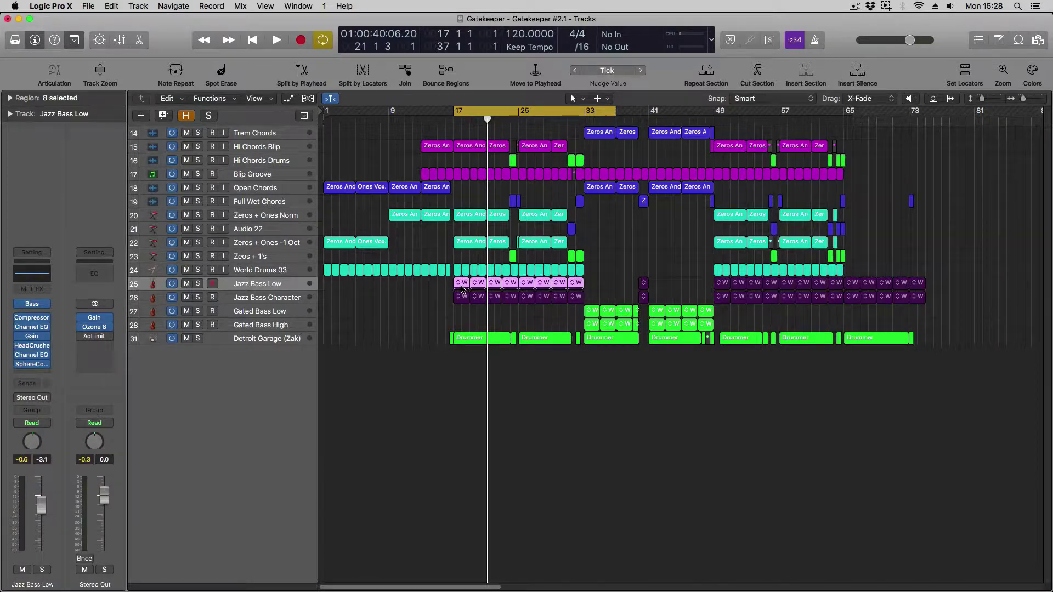
{"action": "double_click", "coordinate": [462, 284]}
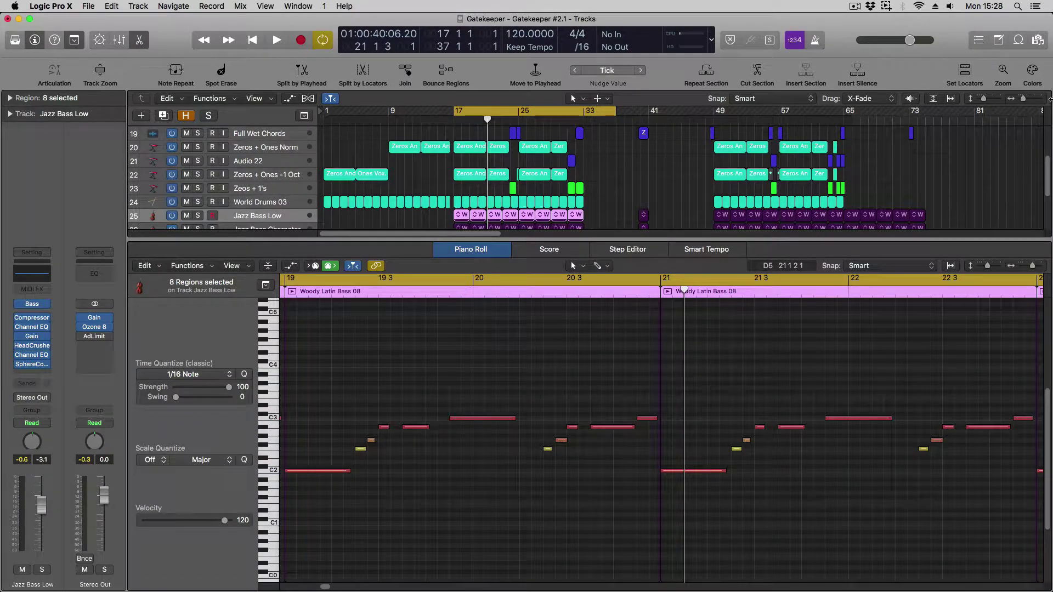
{"action": "scroll", "coordinate": [407, 486], "scroll_direction": "left", "scroll_amount": 10}
{"action": "scroll", "coordinate": [700, 524], "scroll_direction": "right", "scroll_amount": 3}
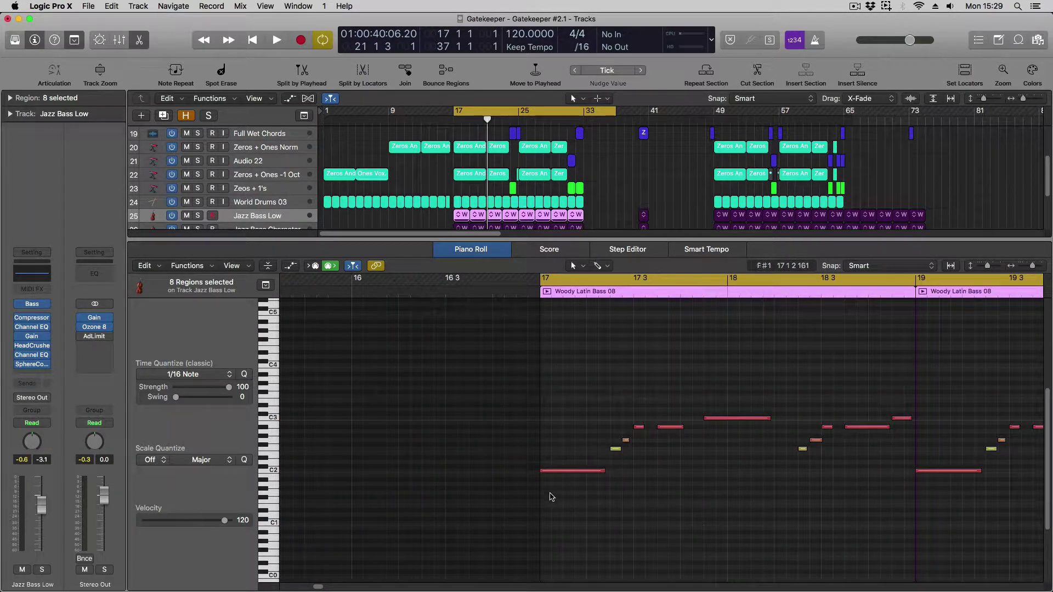
Step: Raise the opening C2 notes of bars 17 and 19 to C3 and audition Jazz Bass Low soloed
{"action": "left_click_drag", "start_coordinate": [564, 471], "coordinate": [563, 421]}
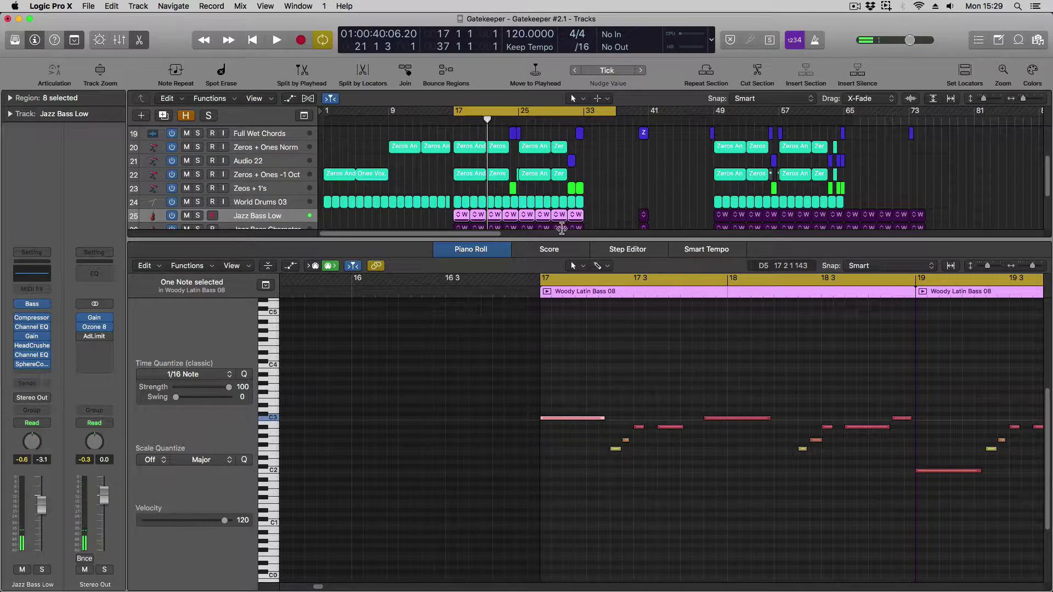
{"action": "key", "text": "space"}
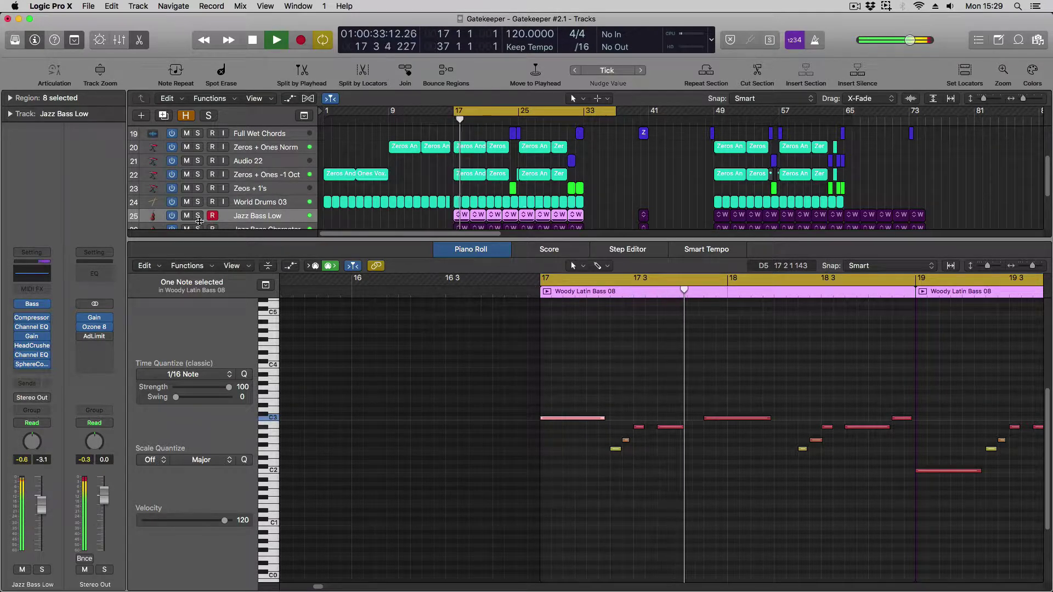
{"action": "left_click", "coordinate": [199, 217]}
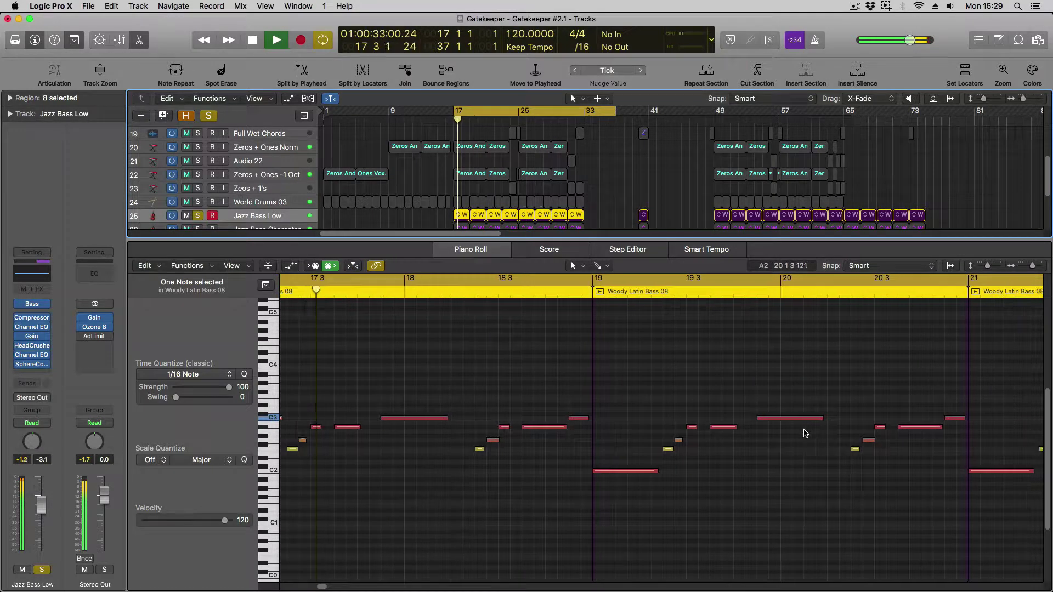
{"action": "left_click_drag", "start_coordinate": [515, 470], "coordinate": [515, 422]}
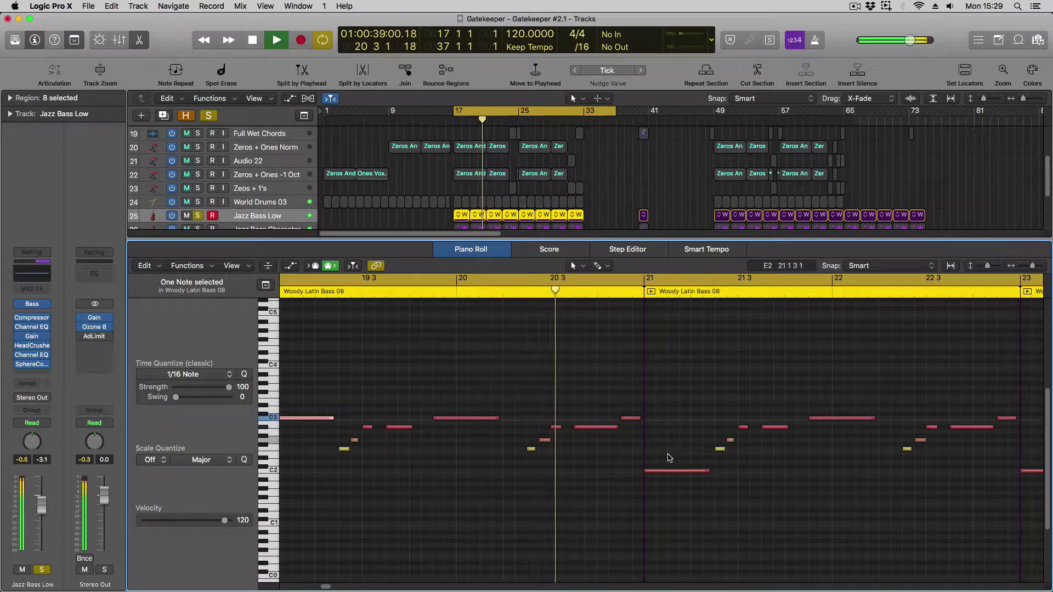
{"action": "key", "text": "space"}
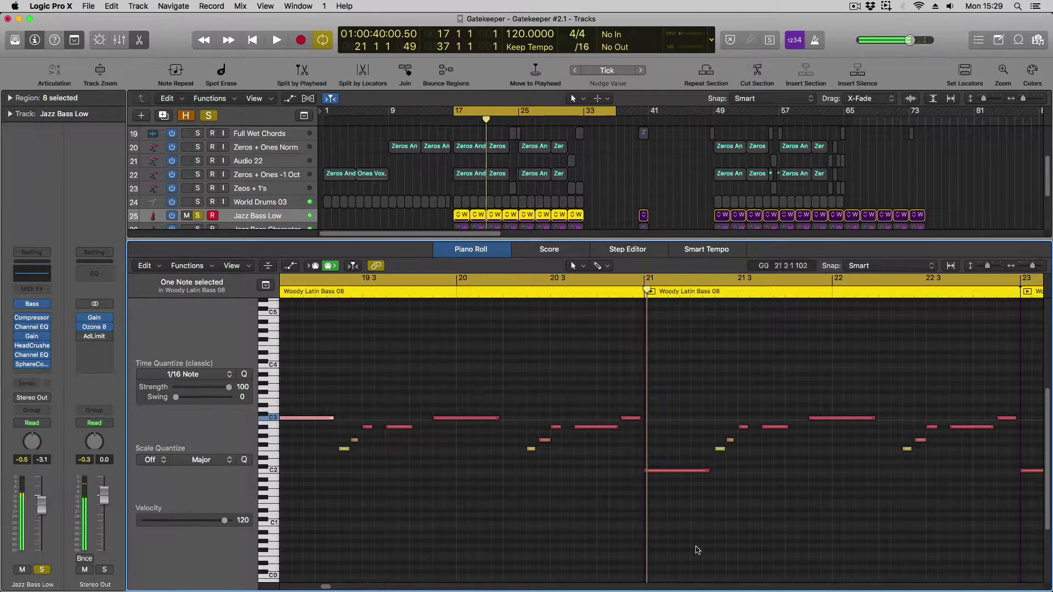
Step: Play the bar 21 C2 note for comparison, restore the bar 17 and 19 notes to C2, and close the Piano Roll
{"action": "left_click", "coordinate": [662, 471]}
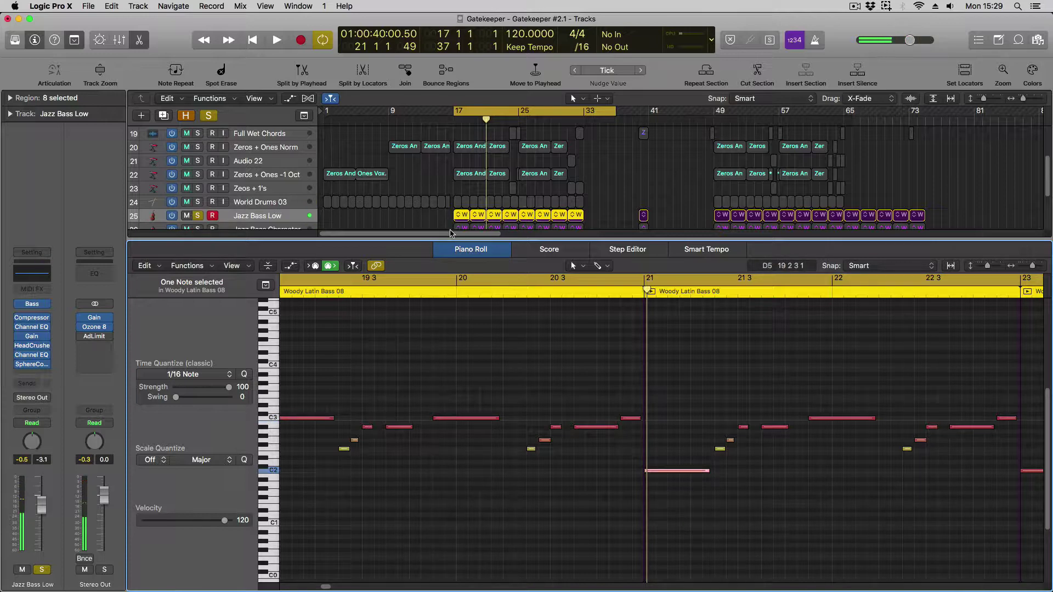
{"action": "scroll", "coordinate": [483, 302], "scroll_direction": "left", "scroll_amount": 5}
{"action": "key", "text": "shift+e"}
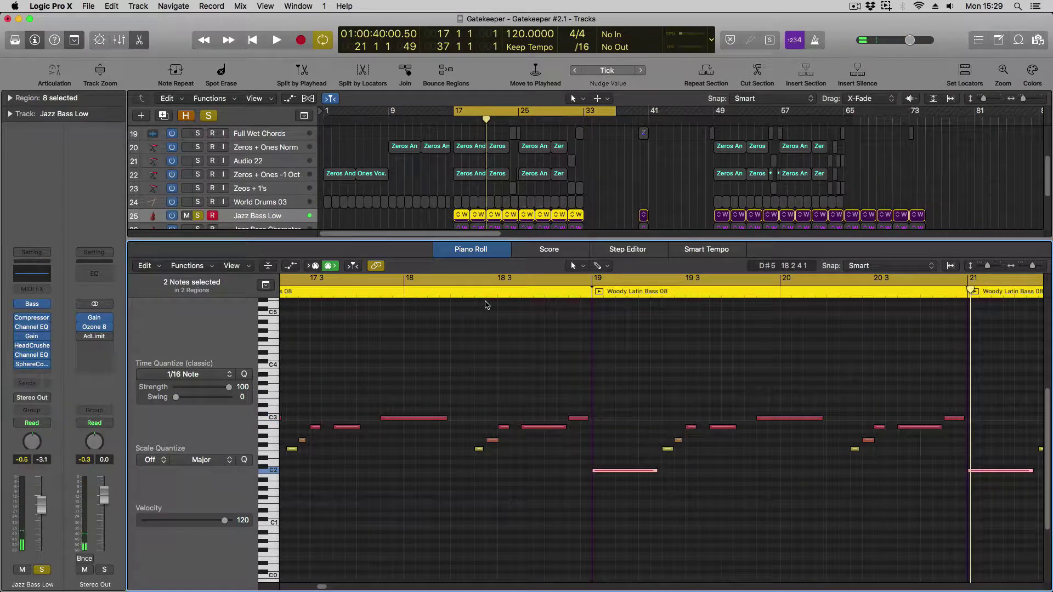
{"action": "scroll", "coordinate": [486, 305], "scroll_direction": "left", "scroll_amount": 4}
{"action": "key", "text": "super+z"}
{"action": "key", "text": "super+z"}
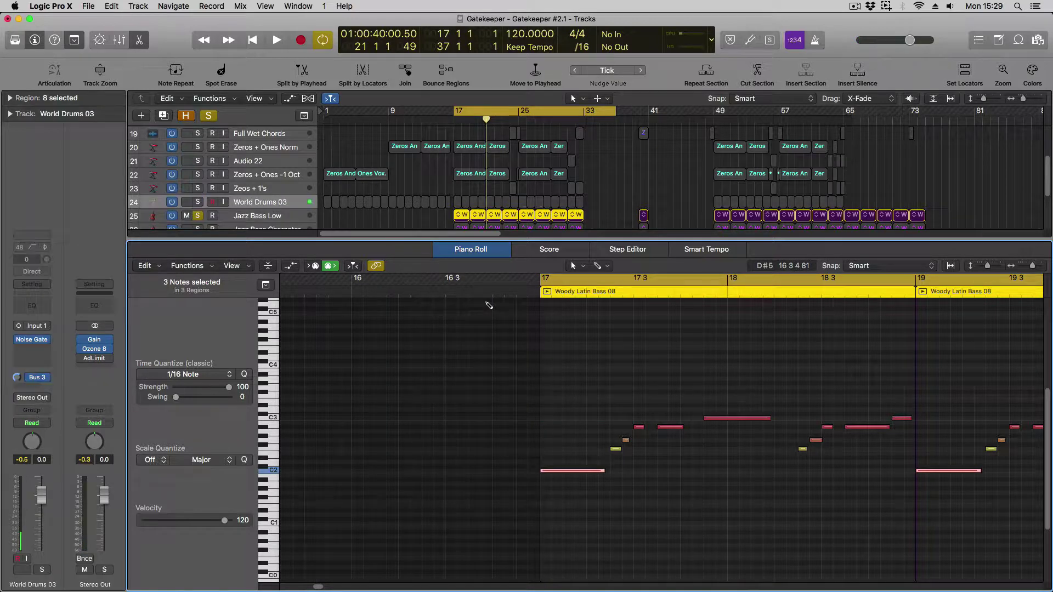
{"action": "key", "text": "e"}
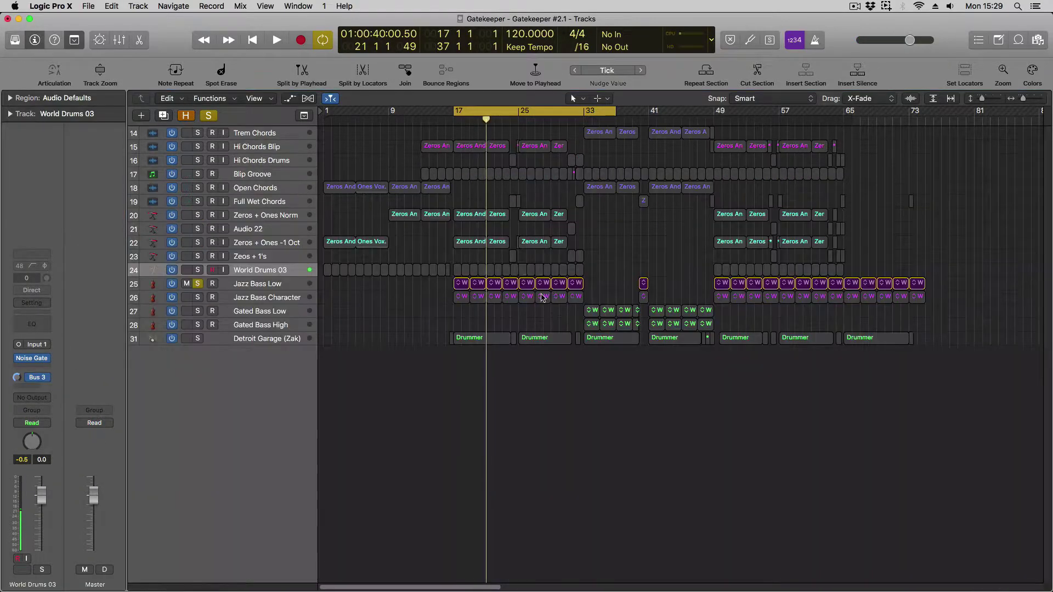
Step: Open the Jazz Bass Low region at bar 23 in the Piano Roll and audition it with the cycle from bar 23 to 25
{"action": "double_click", "coordinate": [512, 284]}
{"action": "key", "text": "space"}
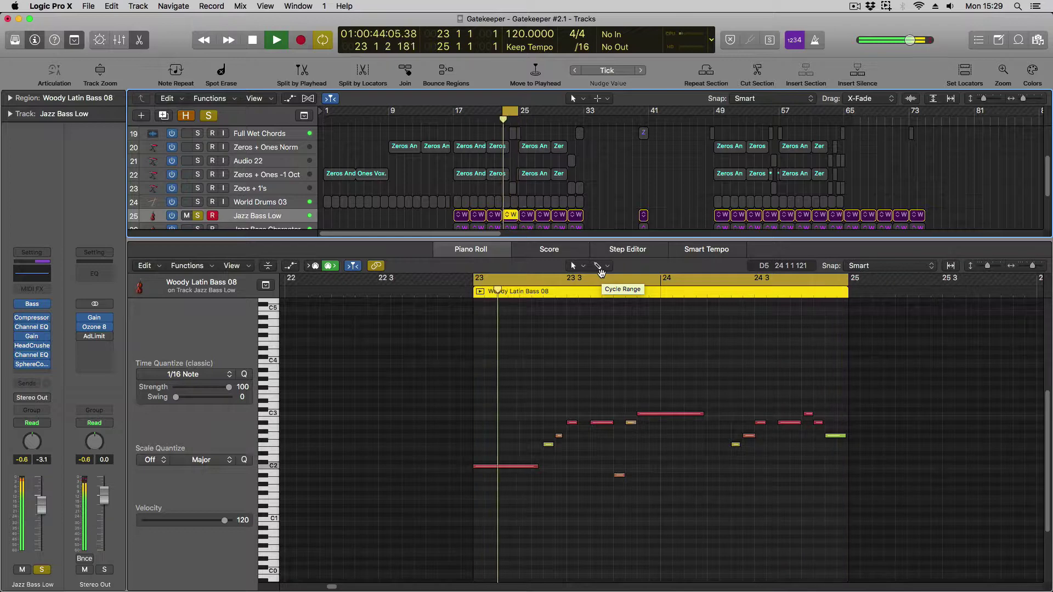
{"action": "key", "text": "space"}
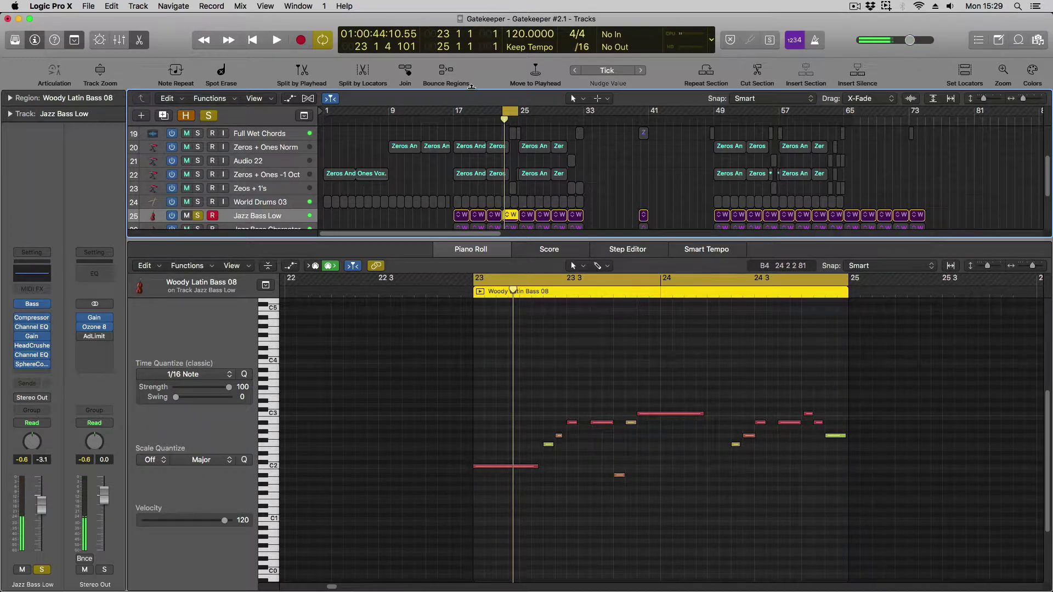
Step: Extend the cycle back to bar 17 and audition the Detroit Garage drummer track soloed over bars 17 to 25
{"action": "left_click_drag", "start_coordinate": [503, 115], "coordinate": [455, 115]}
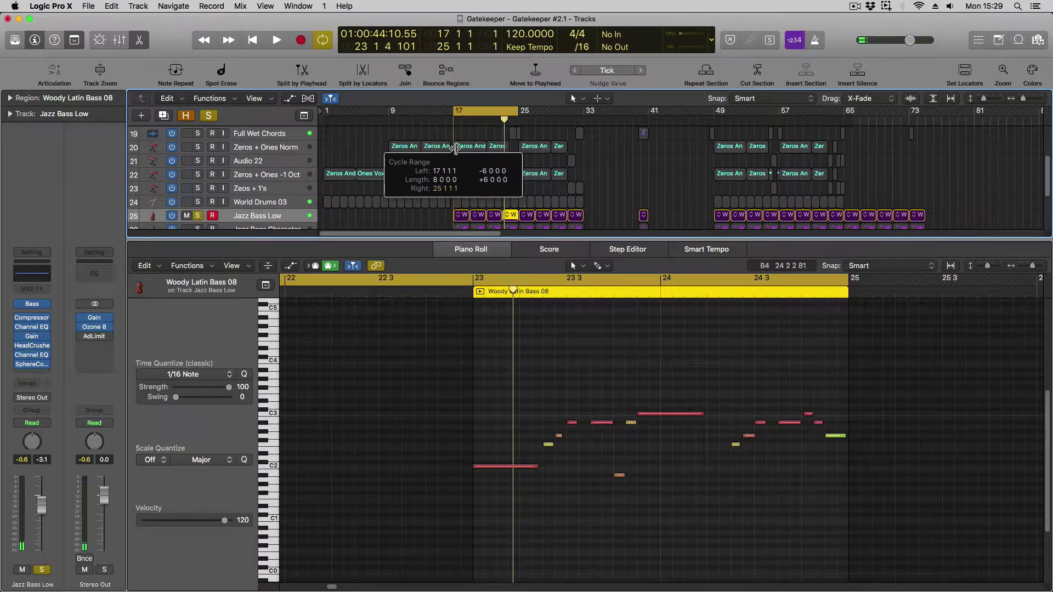
{"action": "scroll", "coordinate": [241, 212], "scroll_direction": "down", "scroll_amount": 4}
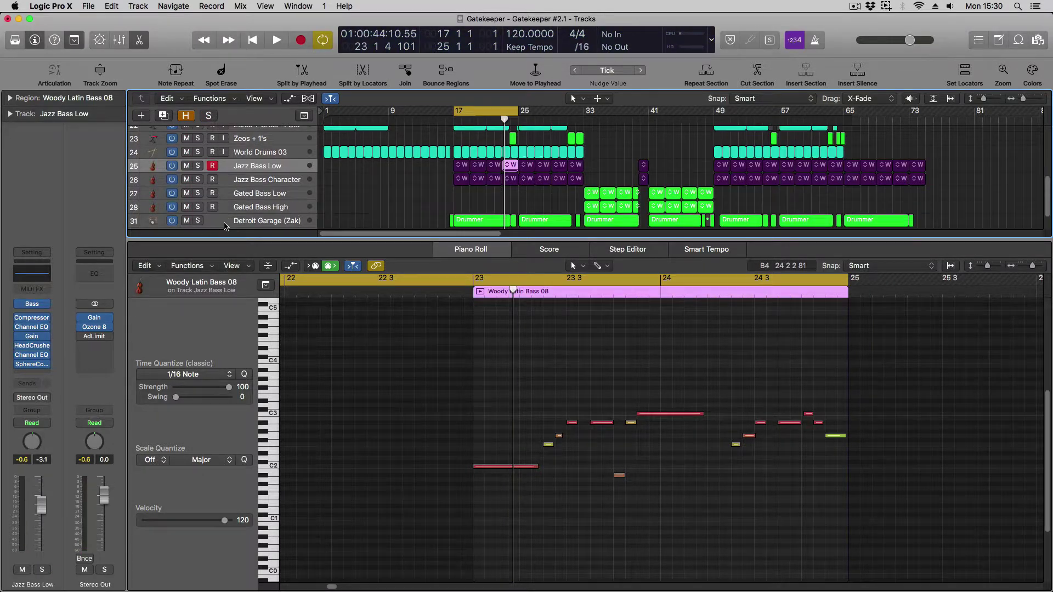
{"action": "left_click", "coordinate": [225, 226]}
{"action": "left_click", "coordinate": [198, 335]}
{"action": "key", "text": "space"}
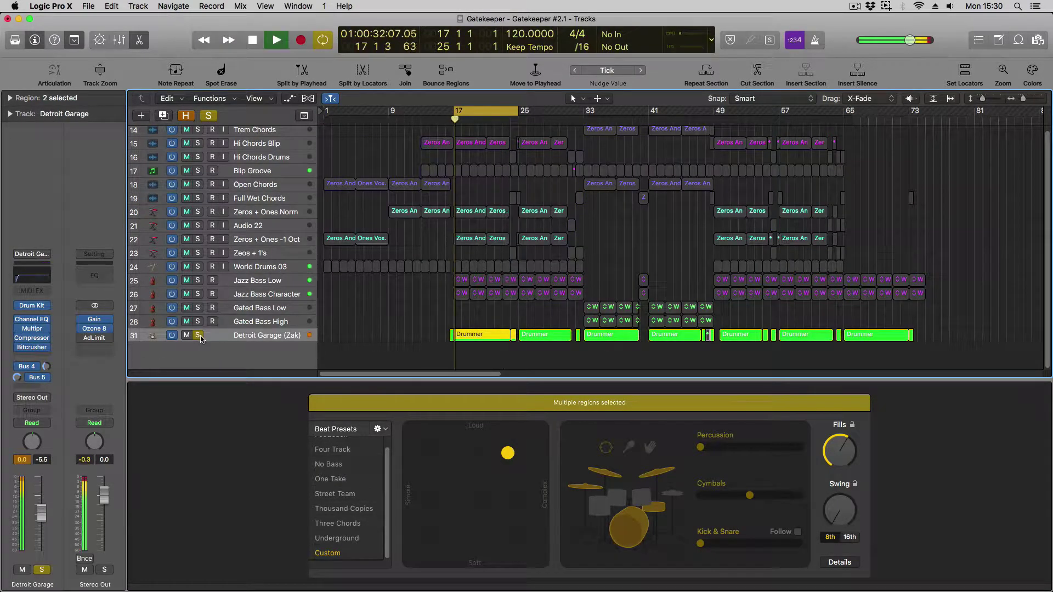
{"action": "key", "text": "space"}
{"action": "key", "text": "space"}
{"action": "key", "text": "space"}
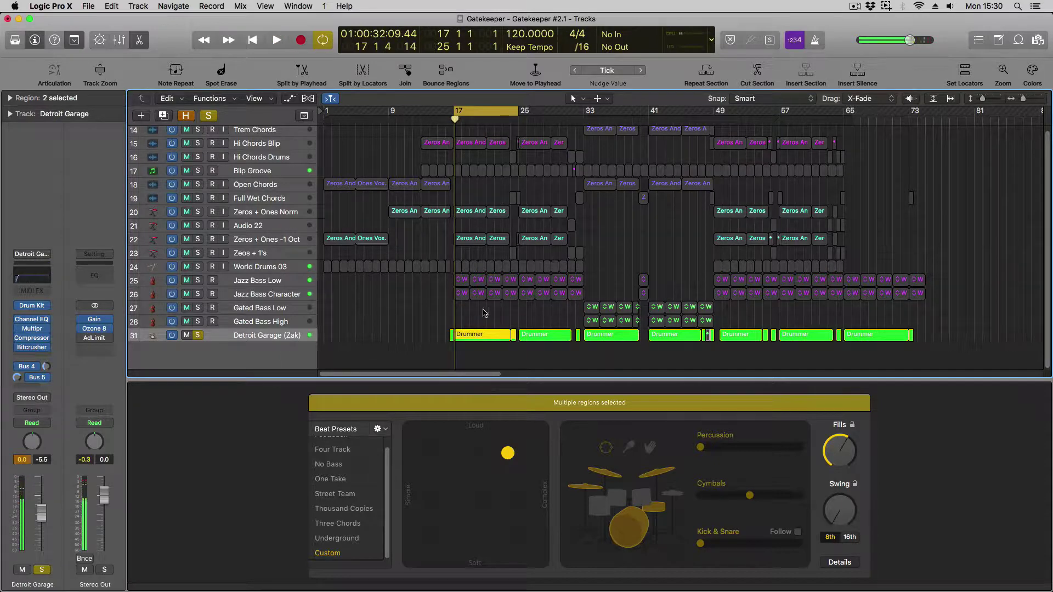
Step: Clear the solos and set the cycle range to bars 33 to 41
{"action": "left_click_drag", "start_coordinate": [506, 111], "coordinate": [617, 117]}
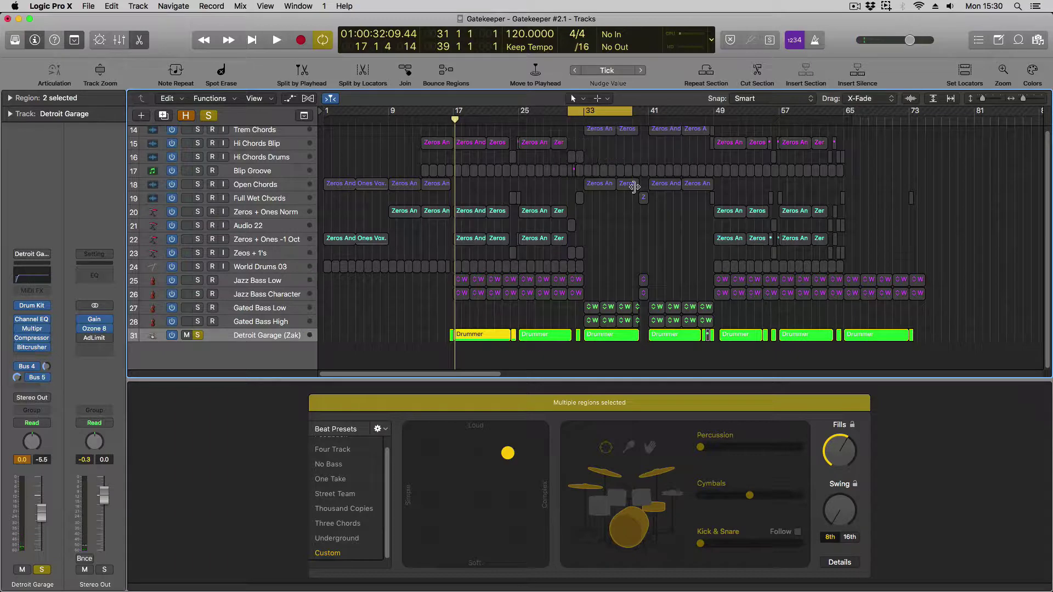
{"action": "key", "text": "super+Right"}
{"action": "key", "text": "super+Right"}
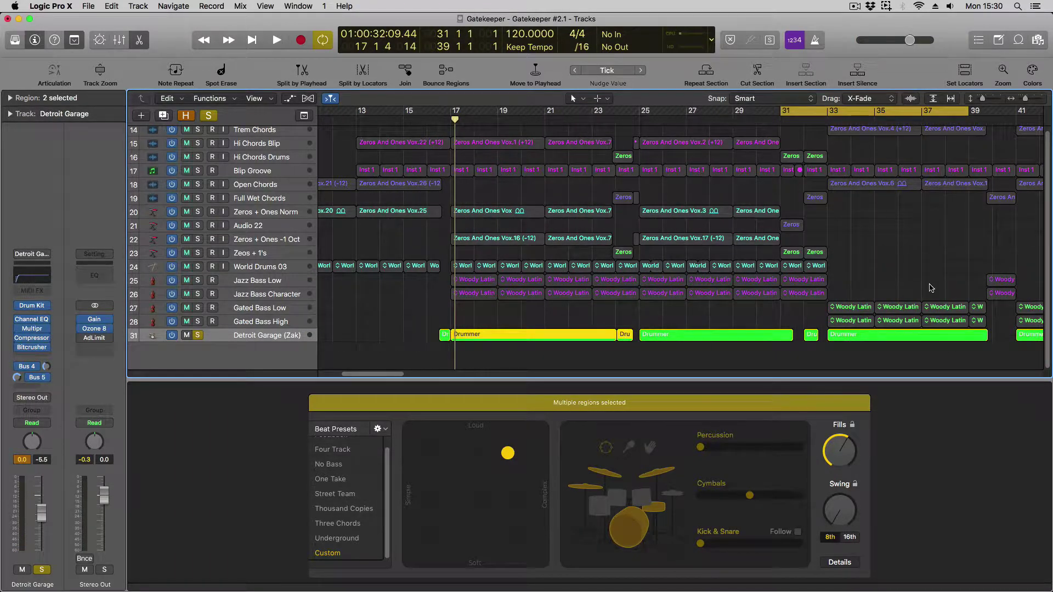
{"action": "left_click", "coordinate": [209, 115]}
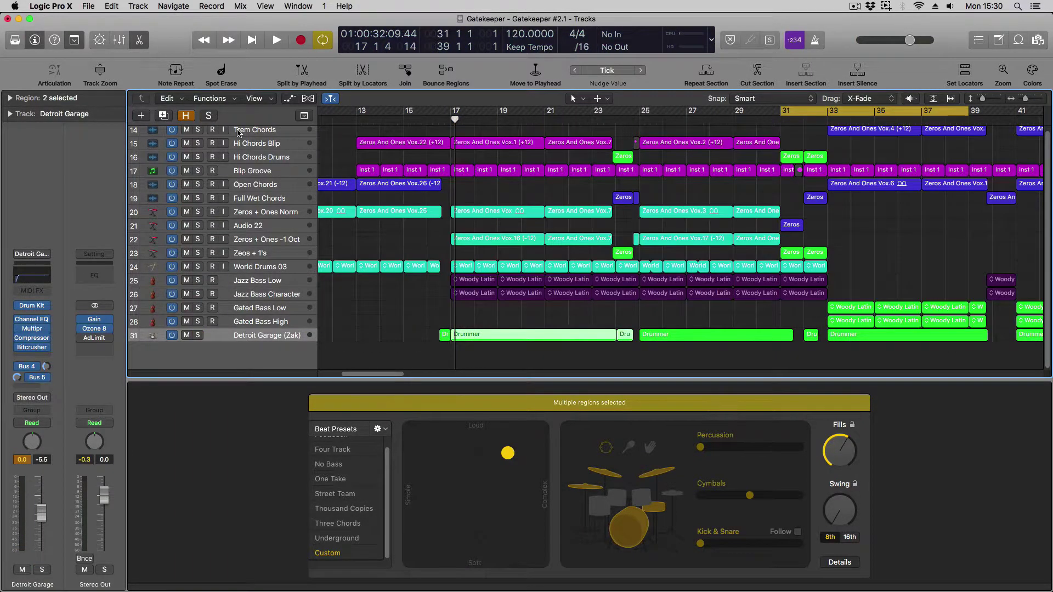
{"action": "scroll", "coordinate": [368, 208], "scroll_direction": "right", "scroll_amount": 10}
{"action": "left_click_drag", "start_coordinate": [446, 116], "coordinate": [573, 112]}
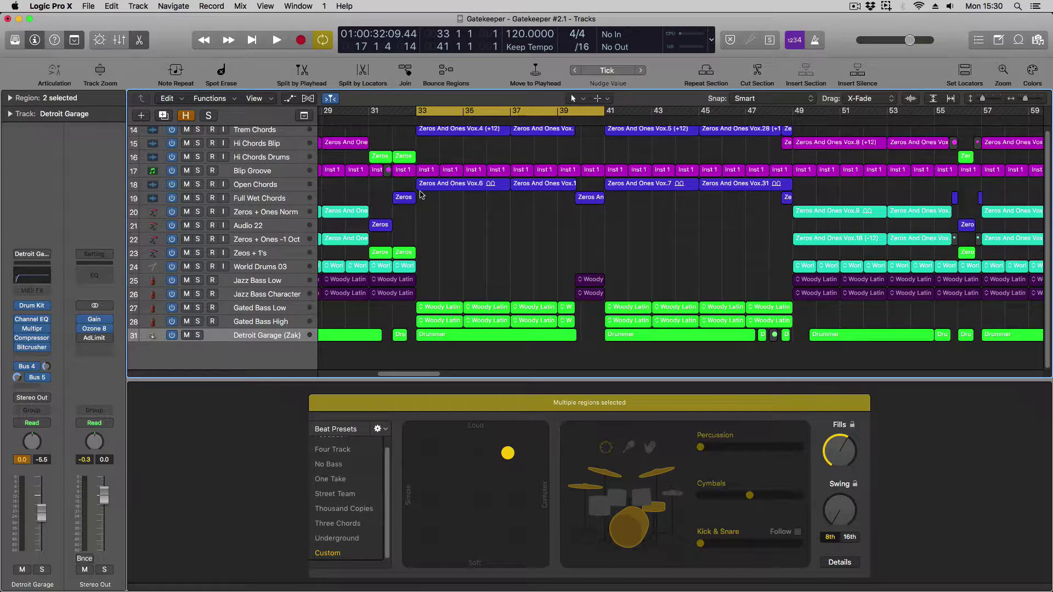
Step: Audition Open Chords soloed from bar 33, add Trem Chords to the solo, and clear both solos
{"action": "left_click", "coordinate": [435, 182]}
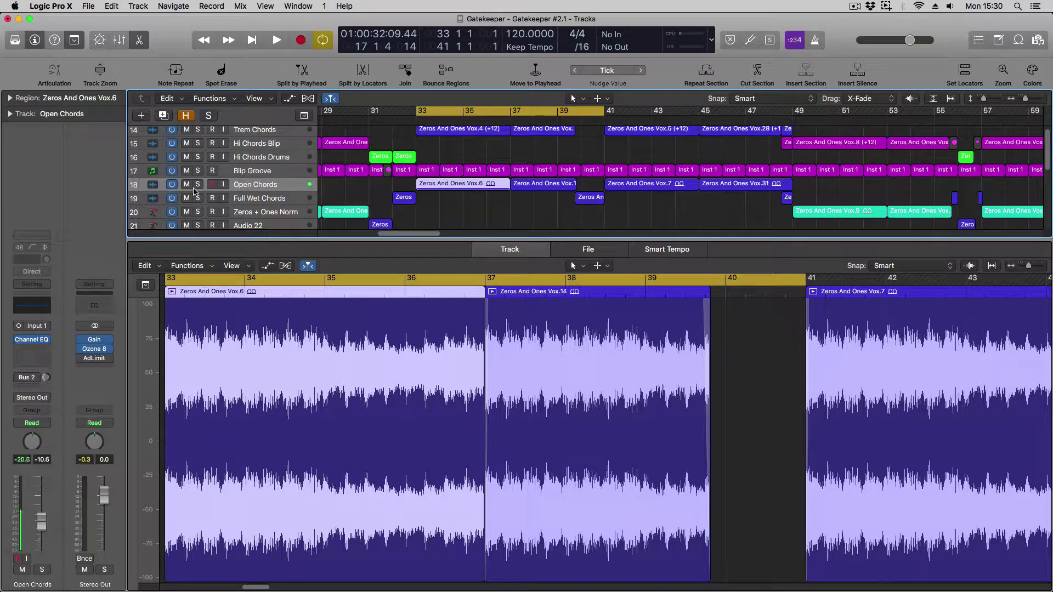
{"action": "left_click", "coordinate": [198, 185]}
{"action": "key", "text": "space"}
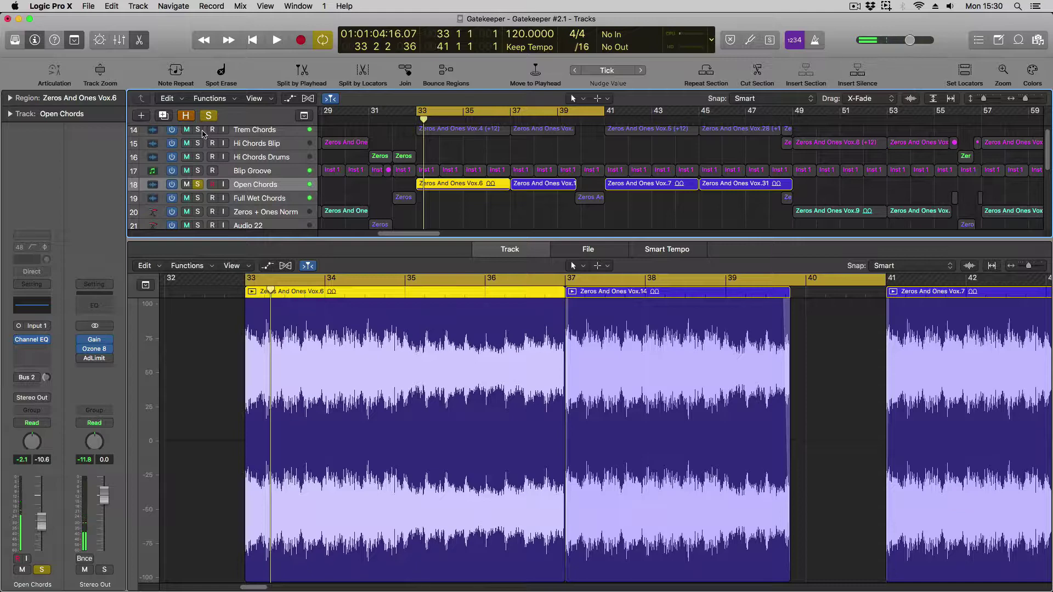
{"action": "left_click", "coordinate": [198, 130]}
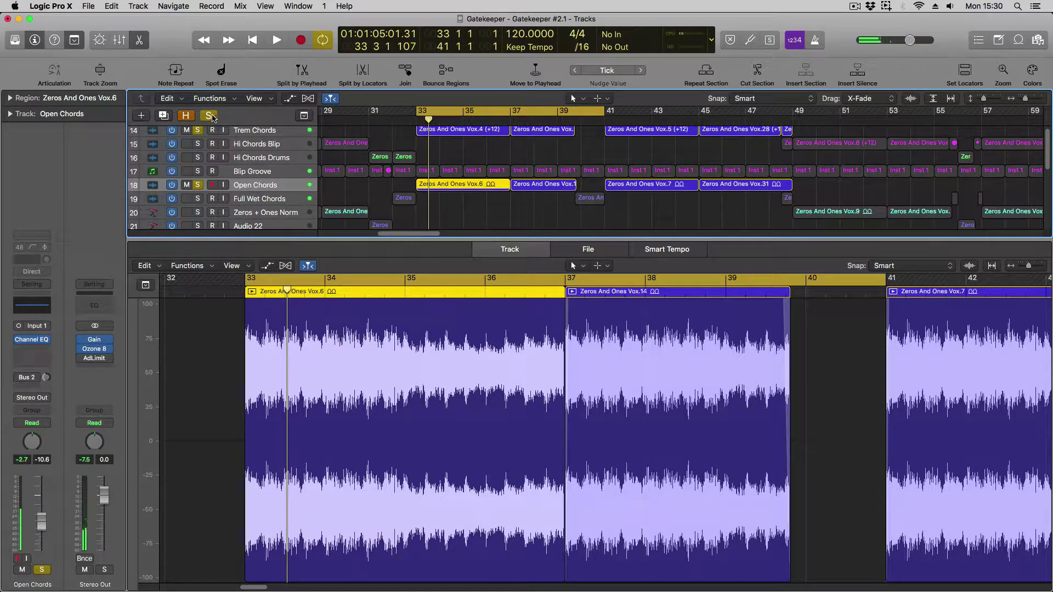
{"action": "left_click", "coordinate": [212, 117]}
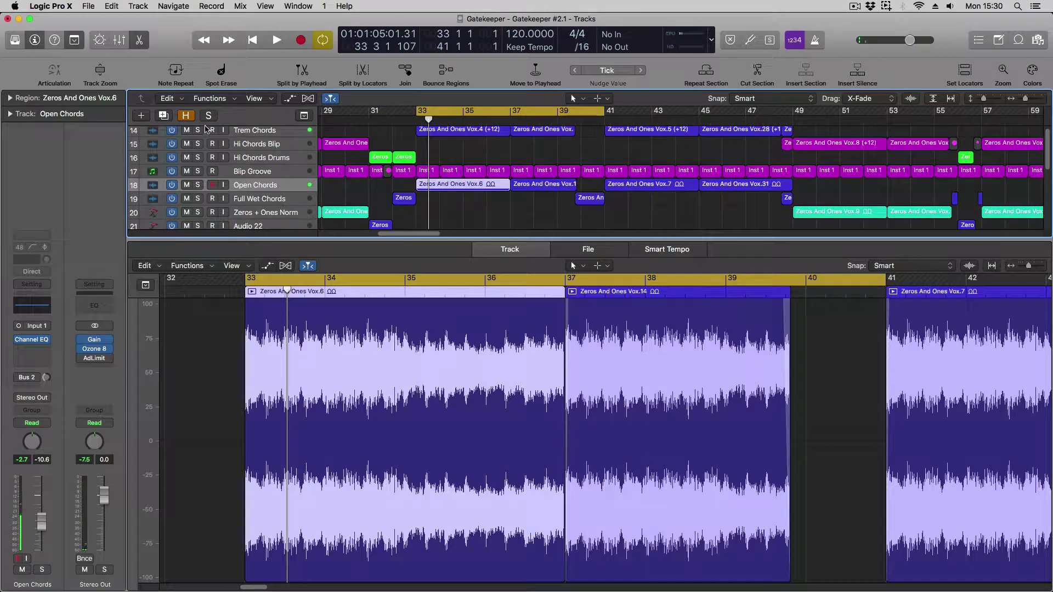
Step: Play the full mix within the bar 33 to 41 cycle and close the audio track editor
{"action": "key", "text": "space"}
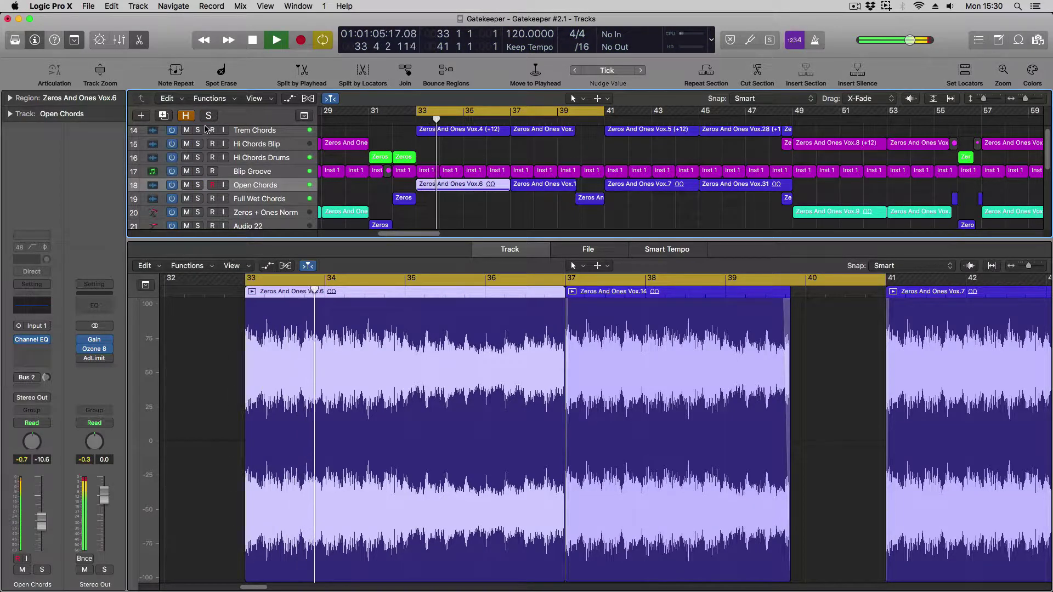
{"action": "key", "text": "space"}
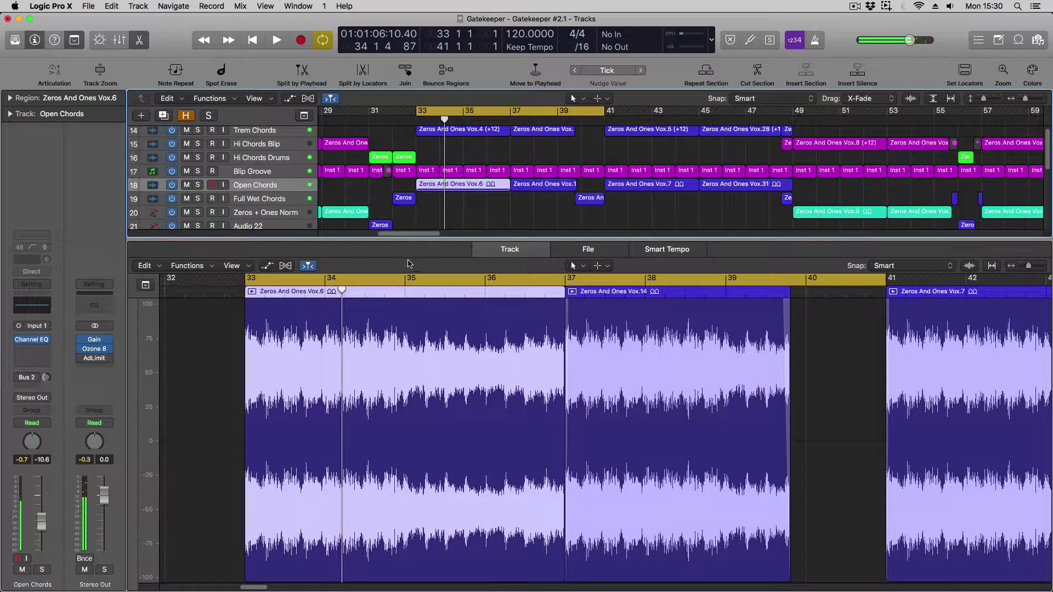
{"action": "key", "text": "e"}
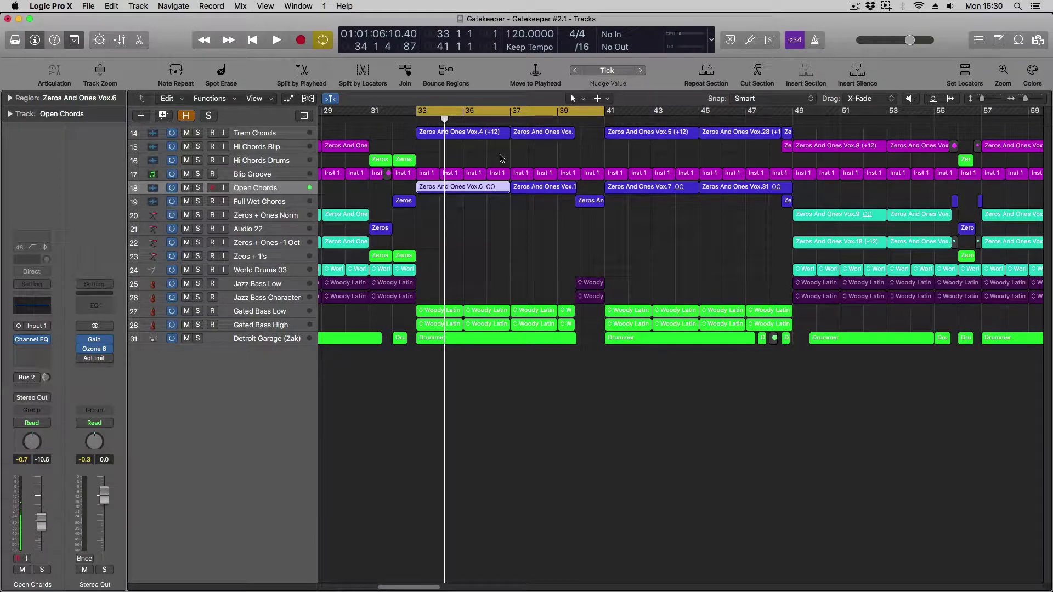
Step: Audition Gated Bass Low and Gated Bass High soloed from bar 33, briefly adding the Detroit Garage drummer to the solo
{"action": "key", "text": "space"}
{"action": "left_click", "coordinate": [198, 311]}
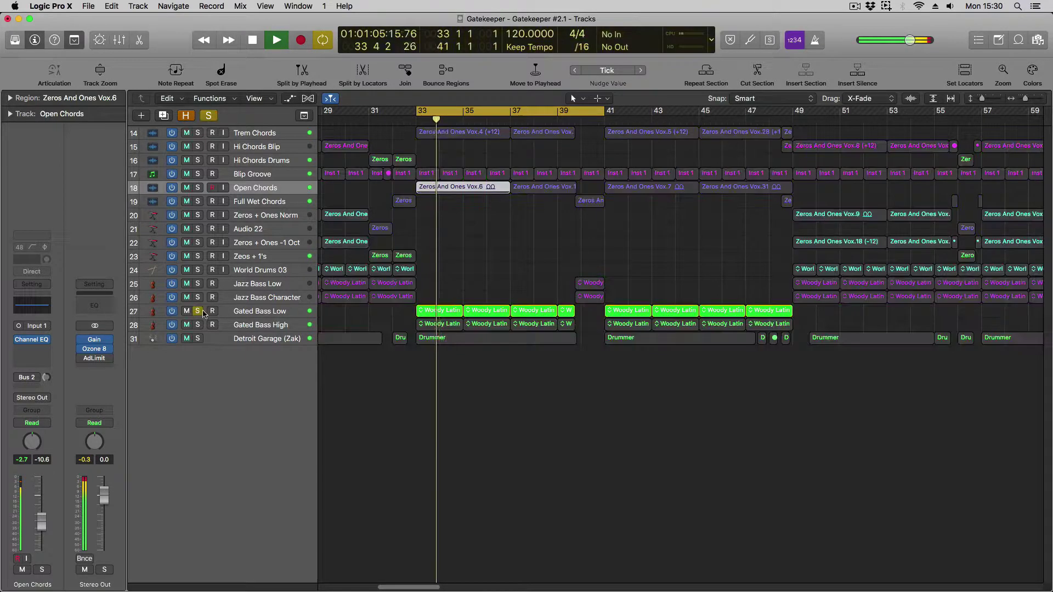
{"action": "left_click", "coordinate": [226, 314]}
{"action": "key", "text": "space"}
{"action": "left_click", "coordinate": [198, 325]}
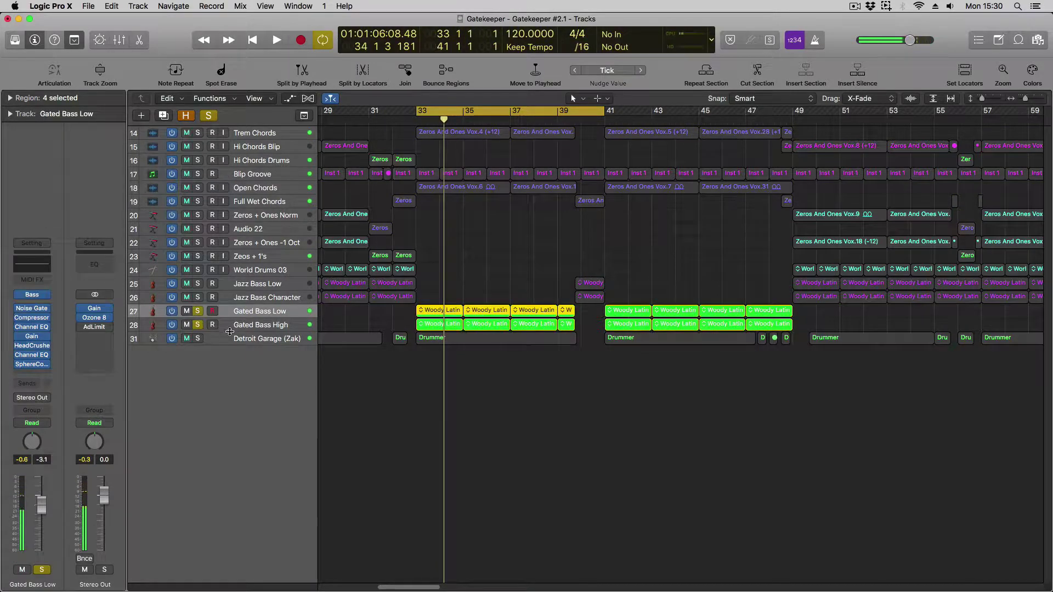
{"action": "left_click", "coordinate": [198, 339]}
{"action": "key", "text": "space"}
{"action": "left_click", "coordinate": [198, 339]}
{"action": "key", "text": "space"}
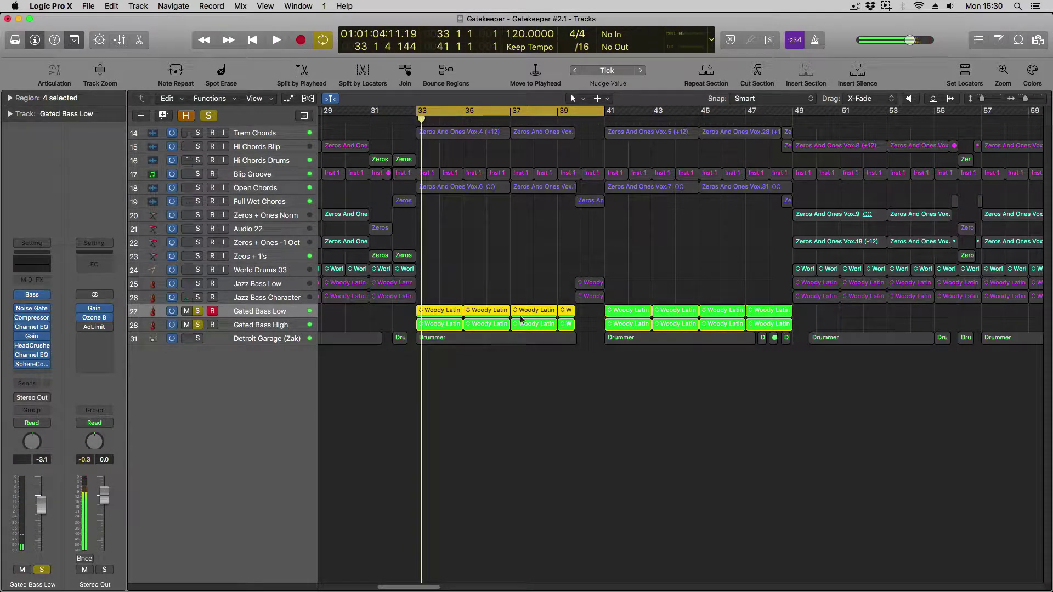
Step: Solo World Drums 03 and recolour all Gated Bass Low and Gated Bass High regions turquoise to match it
{"action": "key", "text": "super+Left"}
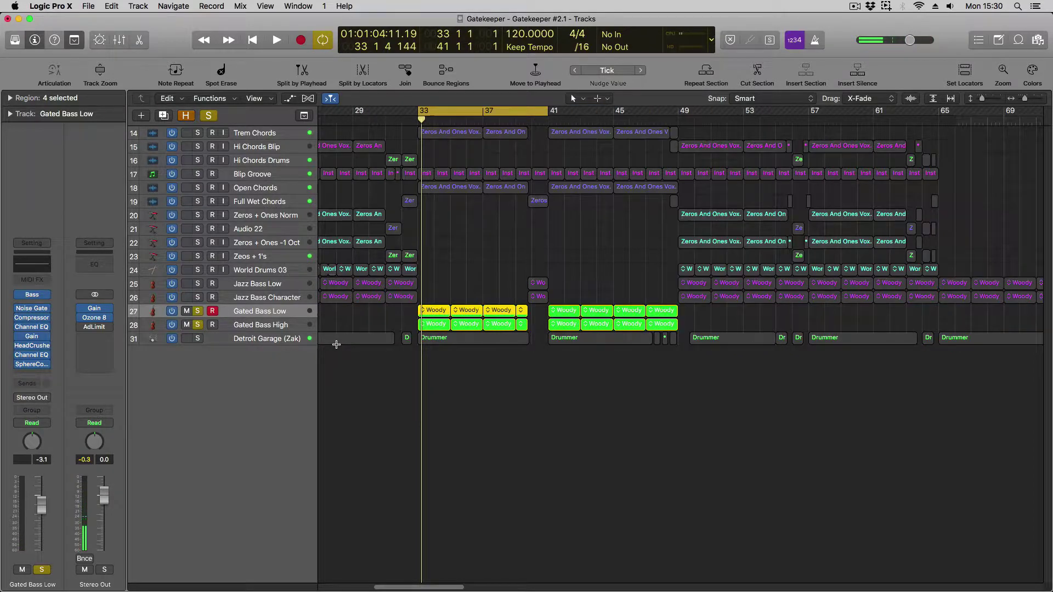
{"action": "key", "text": "super+Left"}
{"action": "left_click_drag", "start_coordinate": [634, 324], "coordinate": [419, 306]}
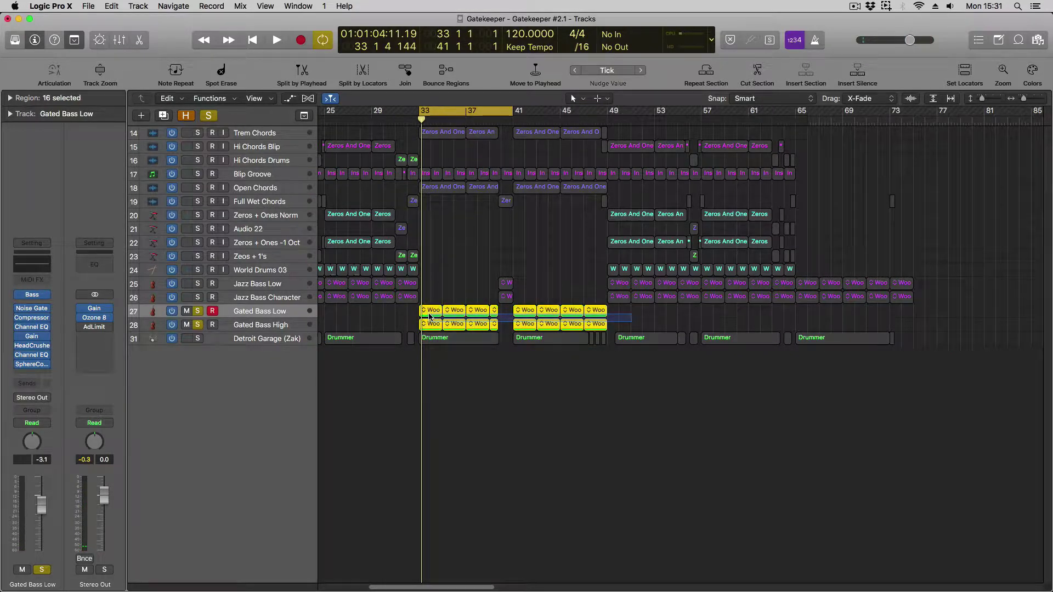
{"action": "left_click", "coordinate": [277, 274]}
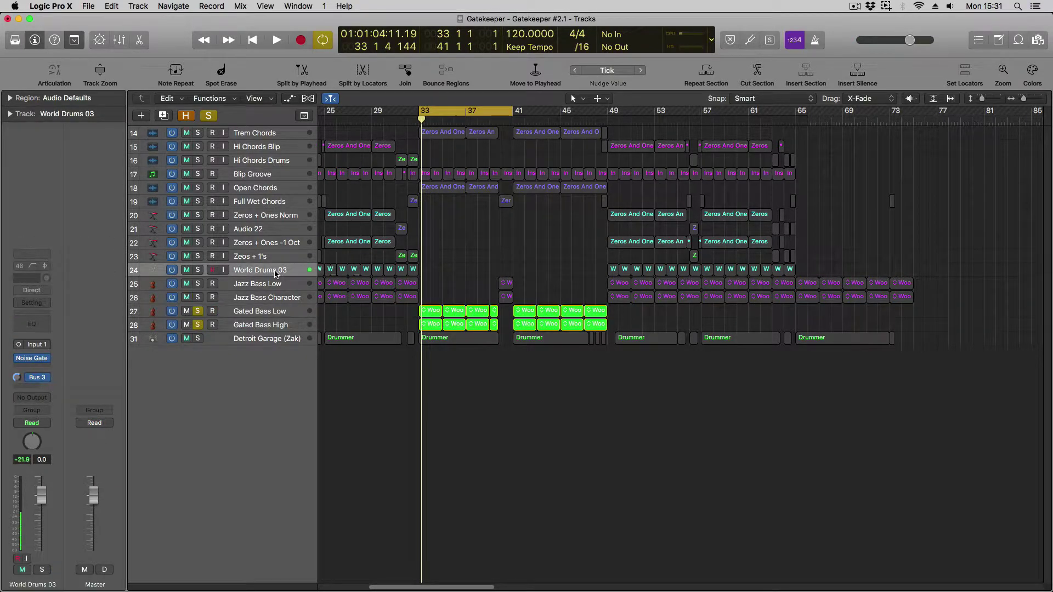
{"action": "left_click", "coordinate": [198, 270]}
{"action": "left_click_drag", "start_coordinate": [634, 328], "coordinate": [420, 305]}
{"action": "left_click", "coordinate": [1031, 80]}
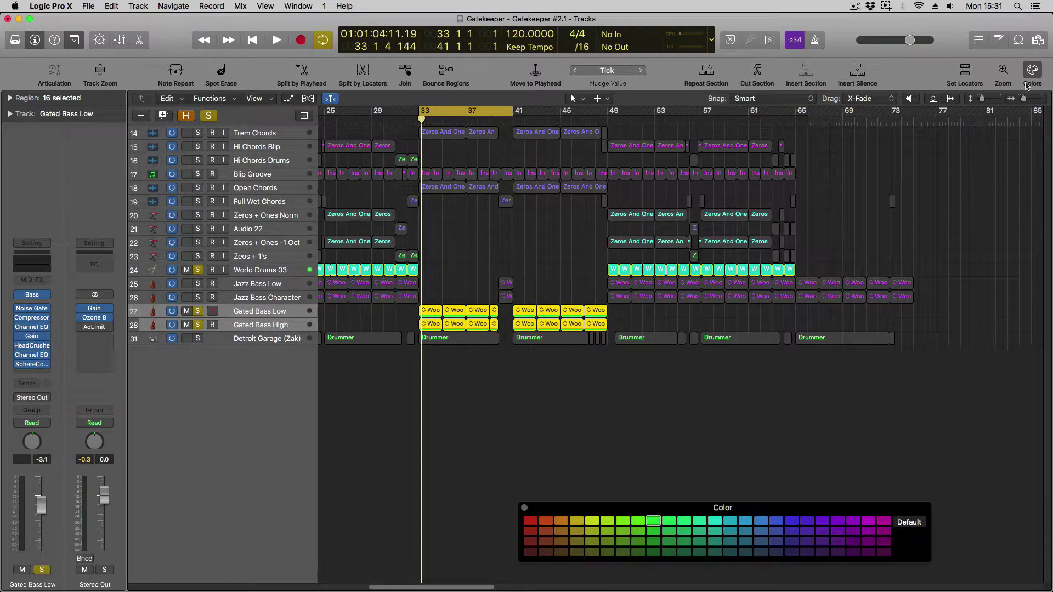
{"action": "left_click", "coordinate": [715, 522]}
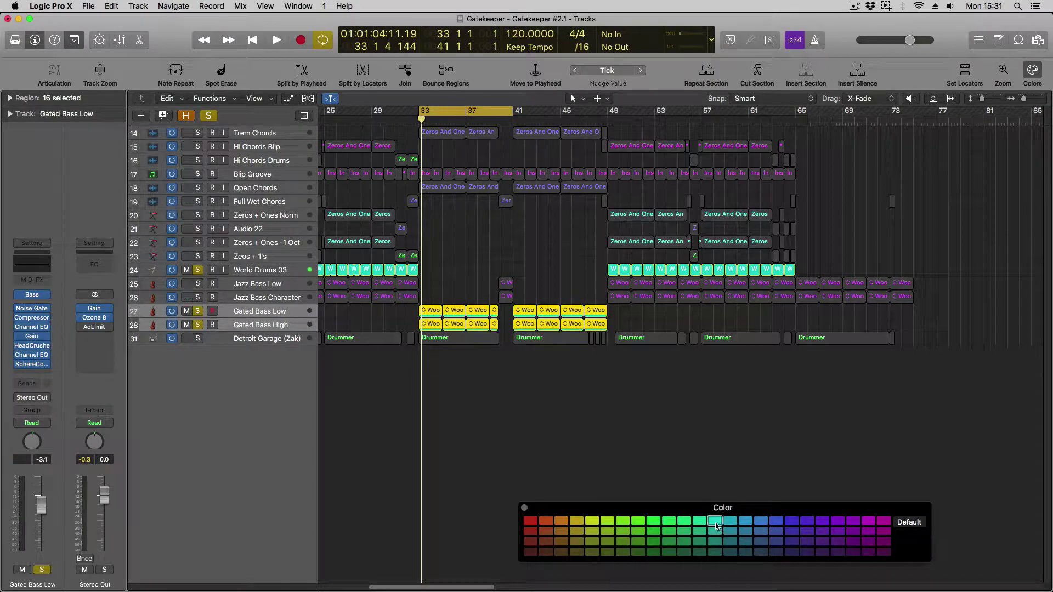
{"action": "left_click", "coordinate": [696, 444]}
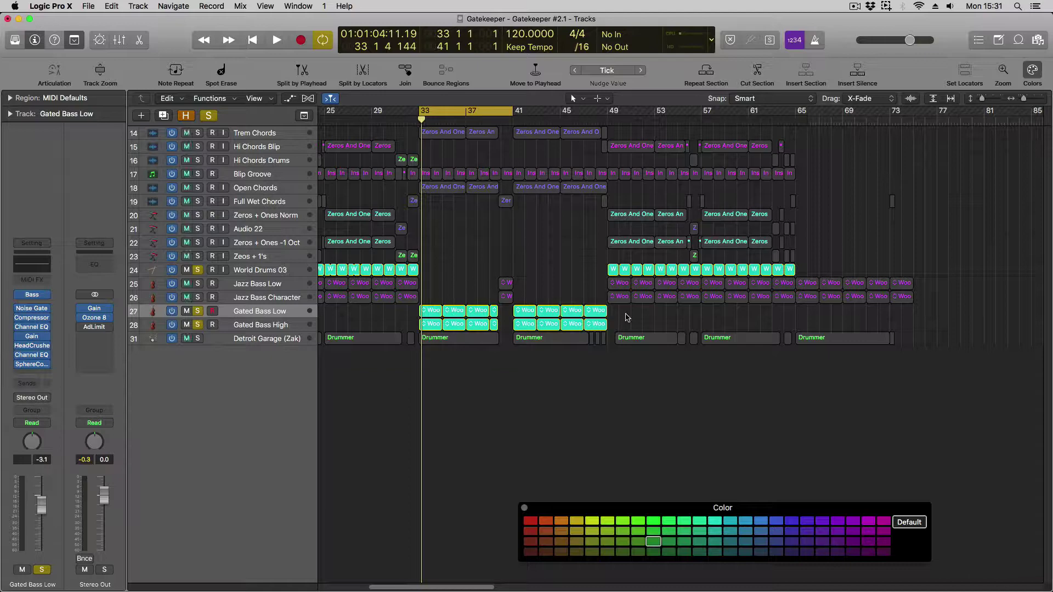
Step: Recolour all Gated Bass Low and Gated Bass High regions magenta to match Blip Groove, and clear the solos
{"action": "left_click", "coordinate": [253, 177]}
{"action": "left_click", "coordinate": [198, 174]}
{"action": "left_click", "coordinate": [197, 311]}
{"action": "left_click", "coordinate": [197, 325]}
{"action": "left_click_drag", "start_coordinate": [618, 326], "coordinate": [419, 306]}
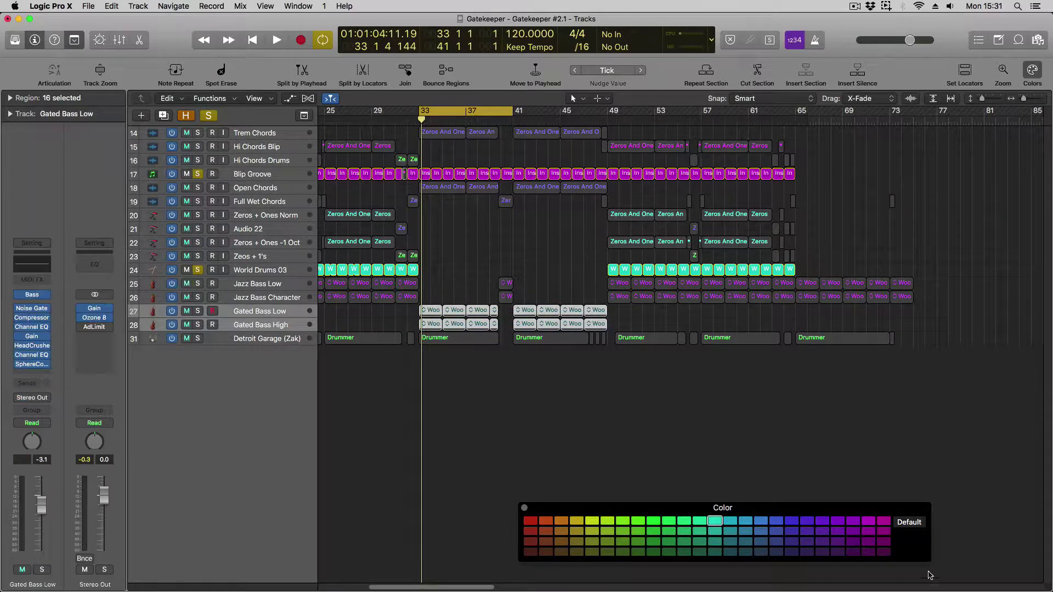
{"action": "left_click_drag", "start_coordinate": [623, 323], "coordinate": [419, 308]}
{"action": "left_click", "coordinate": [572, 360]}
{"action": "left_click", "coordinate": [210, 116]}
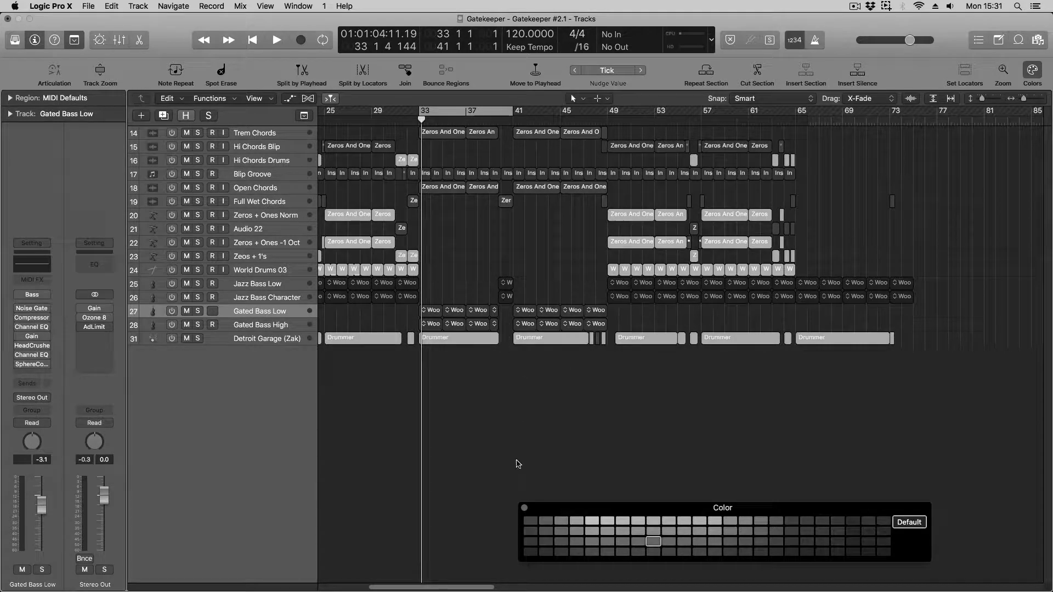
{"action": "left_click", "coordinate": [524, 508]}
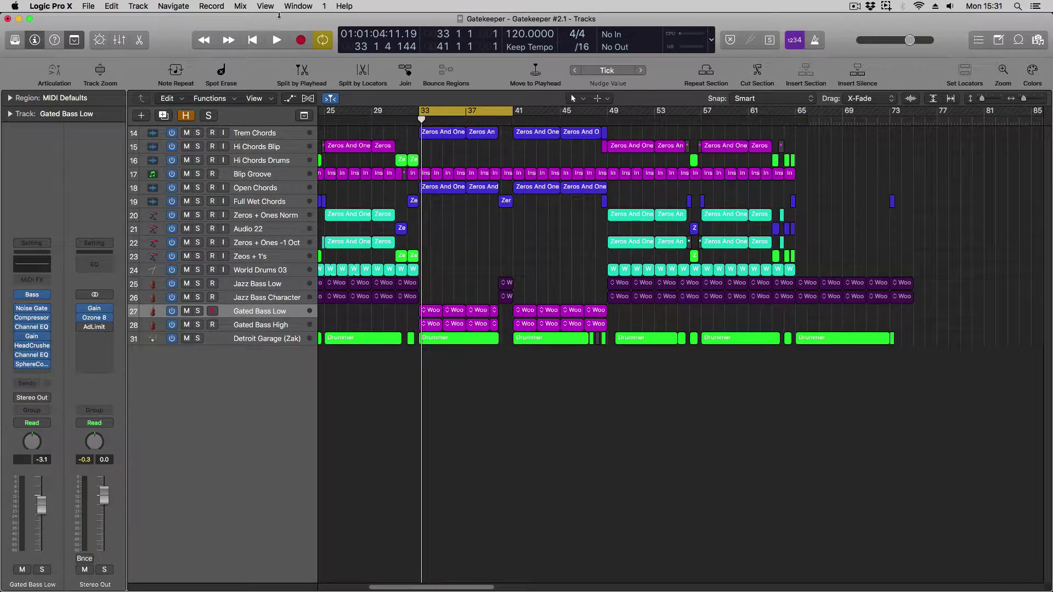
Step: Present the bar 33 to 41 section by selecting Gated Bass Low and the Trem Chords region at bar 33
{"action": "left_click_drag", "start_coordinate": [421, 113], "coordinate": [422, 113]}
{"action": "left_click_drag", "start_coordinate": [510, 110], "coordinate": [513, 171]}
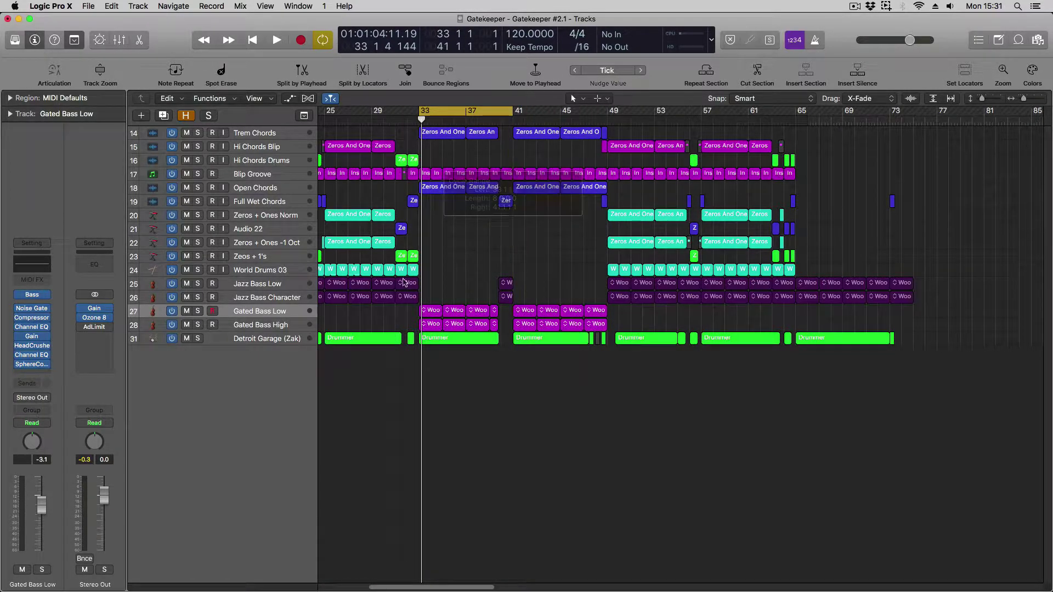
{"action": "left_click", "coordinate": [254, 317]}
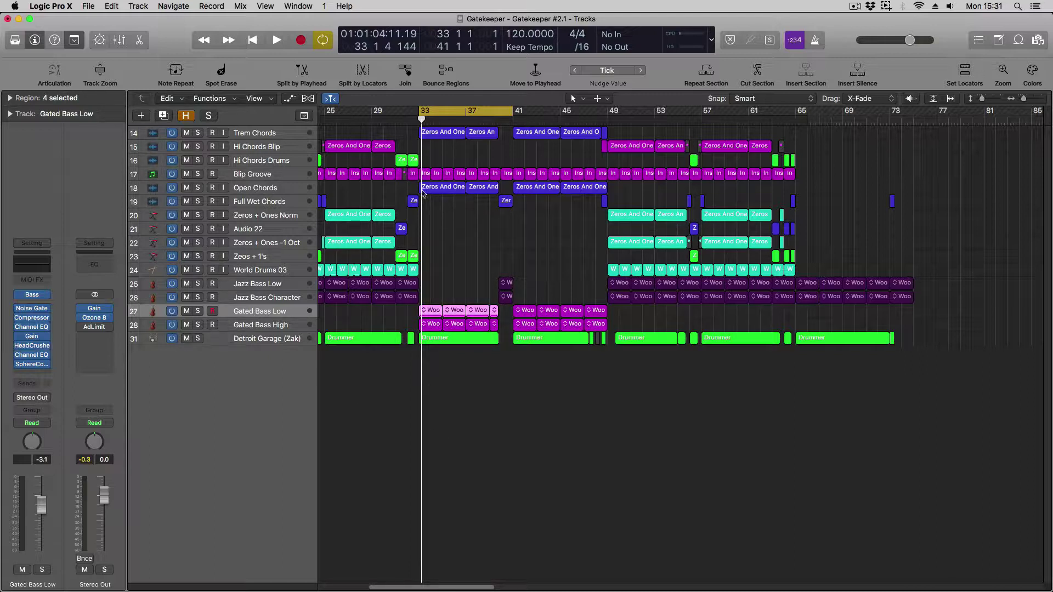
{"action": "left_click", "coordinate": [444, 135]}
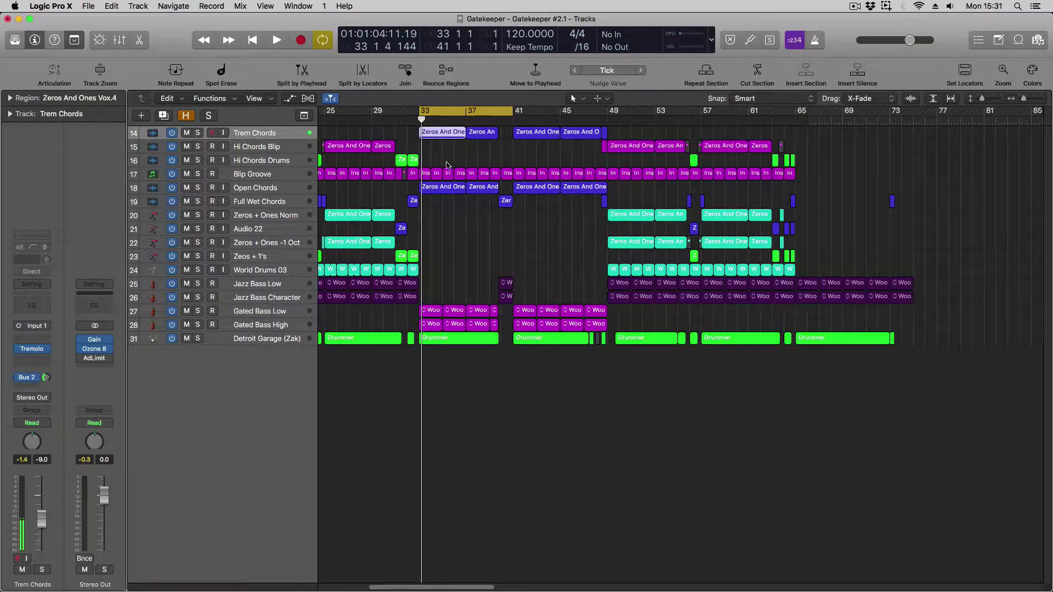
{"action": "left_click", "coordinate": [259, 313]}
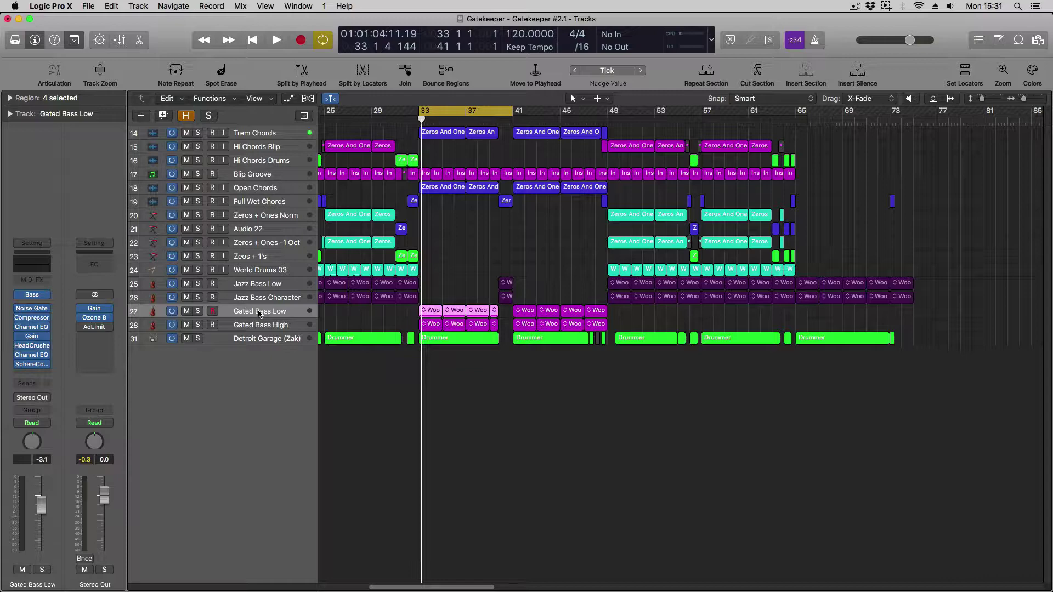
Step: Audition both gated bass tracks soloed with Blip Groove from bar 33, and bypass the Noise Gate on Gated Bass High
{"action": "left_click", "coordinate": [198, 311]}
{"action": "left_click", "coordinate": [198, 325]}
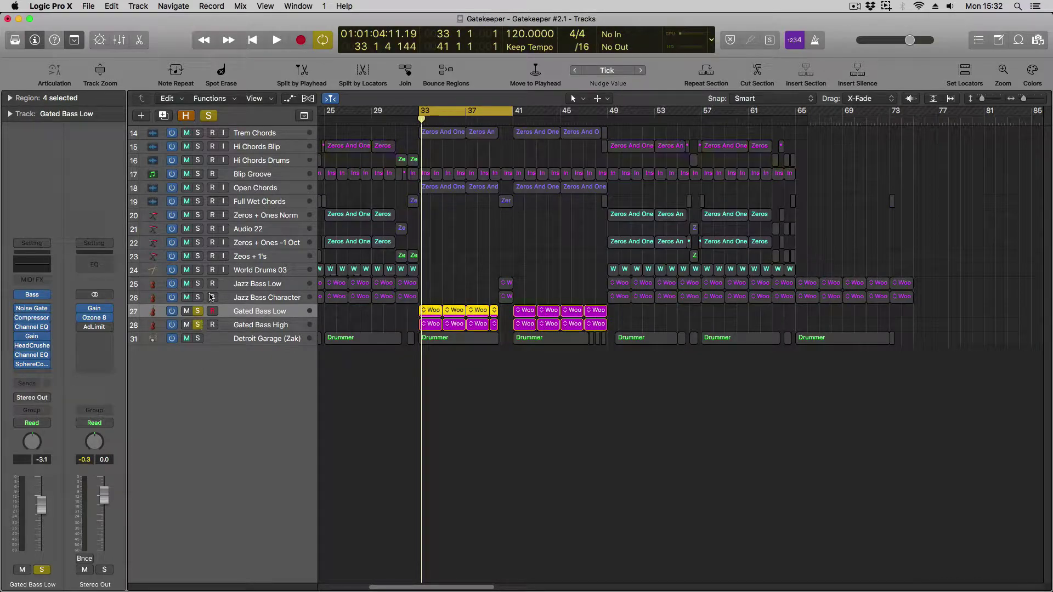
{"action": "left_click", "coordinate": [198, 174]}
{"action": "key", "text": "space"}
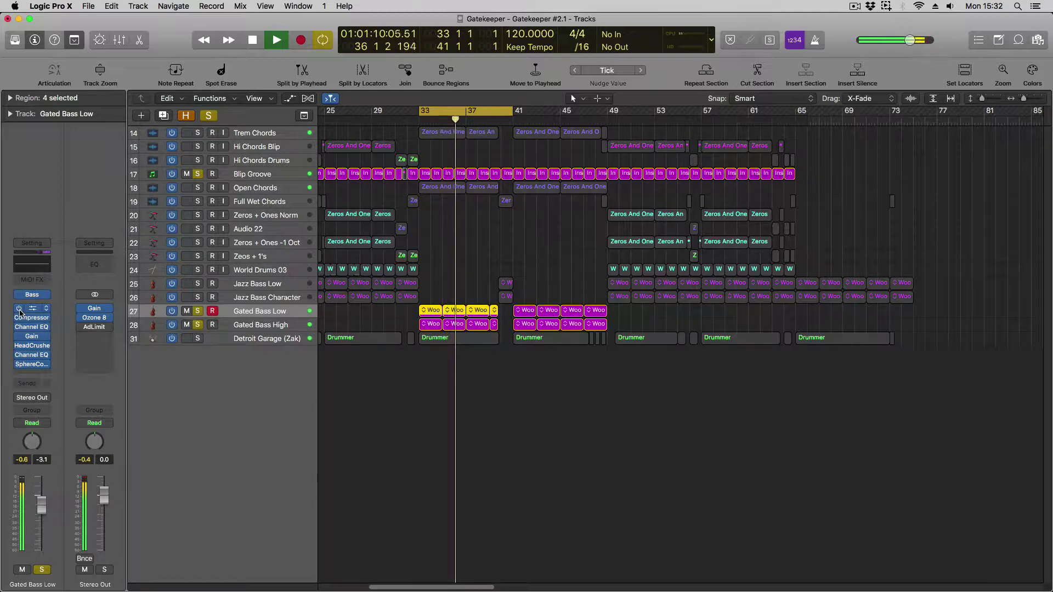
{"action": "key", "text": "Down"}
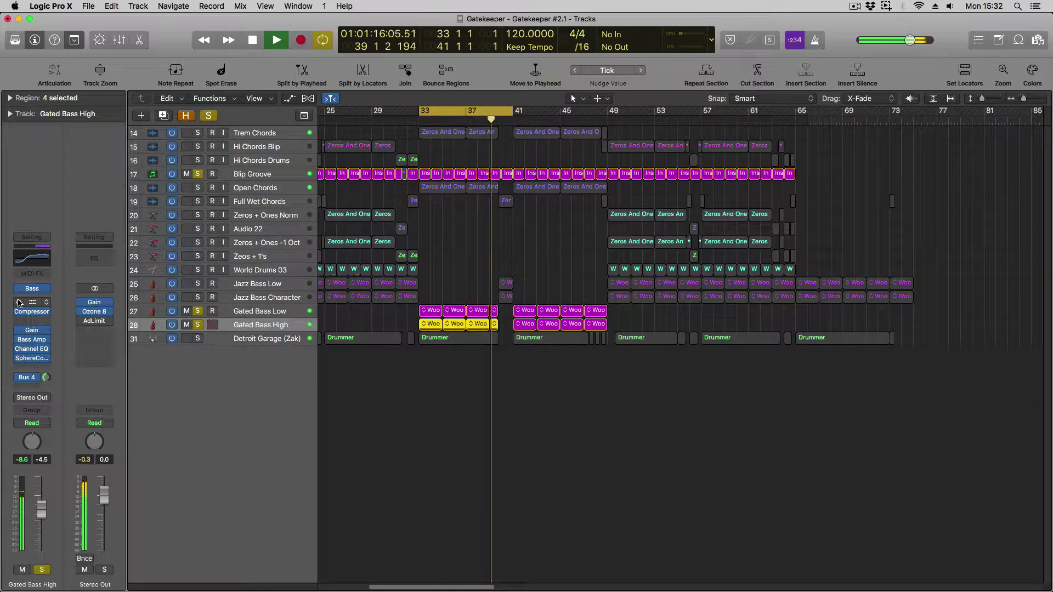
{"action": "key", "text": "space"}
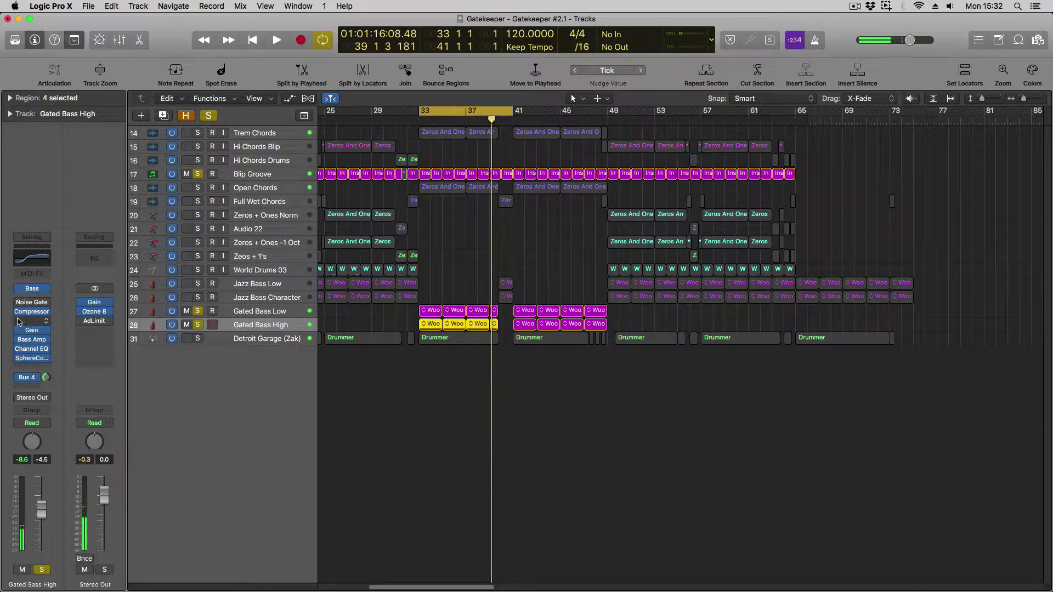
Step: Turn the Noise Gate on Gated Bass High back on and select the Gated Bass Low track
{"action": "mouse_move", "coordinate": [18, 305]}
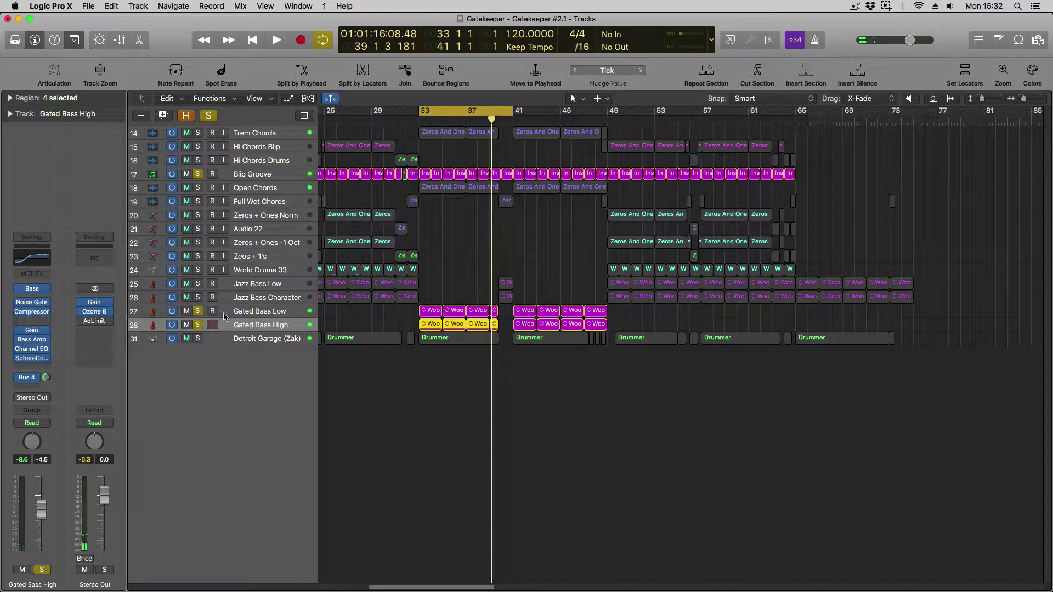
{"action": "left_click", "coordinate": [269, 314]}
{"action": "mouse_move", "coordinate": [22, 311]}
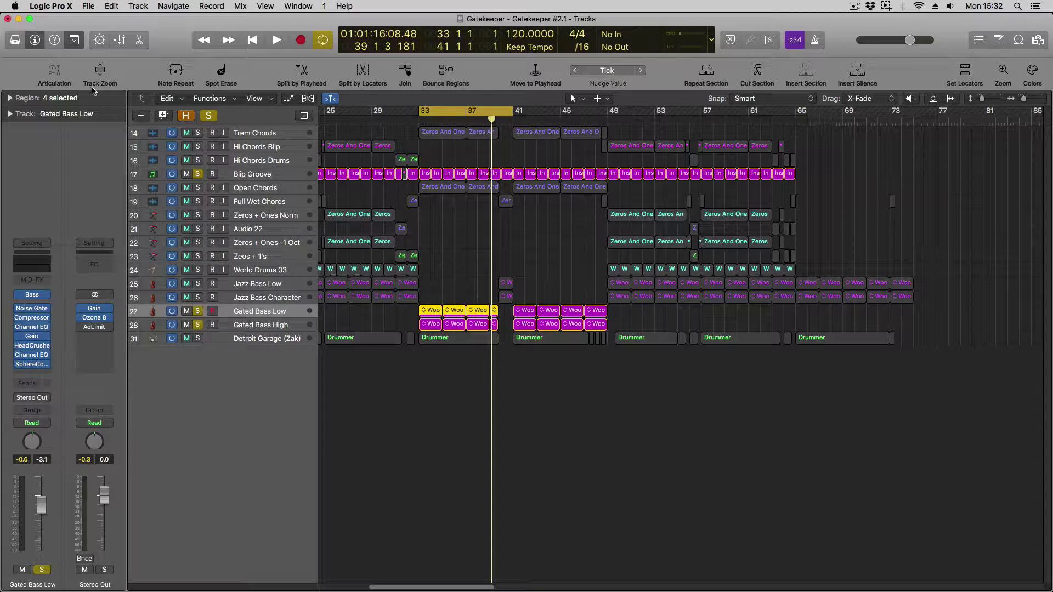
Step: Inspect the Blip Groove regions from bar 33 to 49 in the Piano Roll, select a quieter note in bar 33, and close the editor
{"action": "left_click_drag", "start_coordinate": [421, 161], "coordinate": [603, 177]}
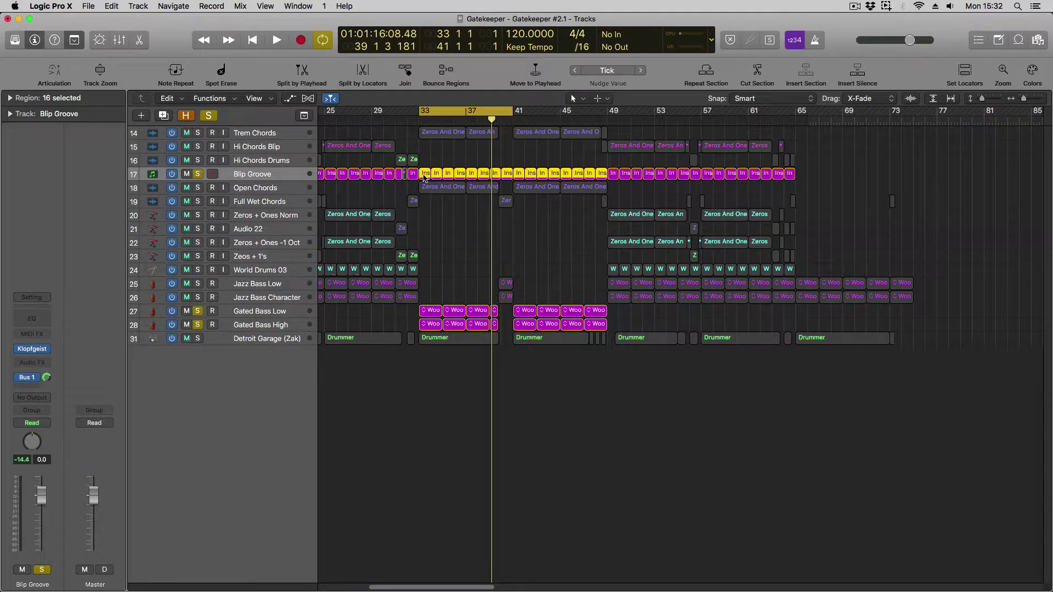
{"action": "double_click", "coordinate": [425, 175]}
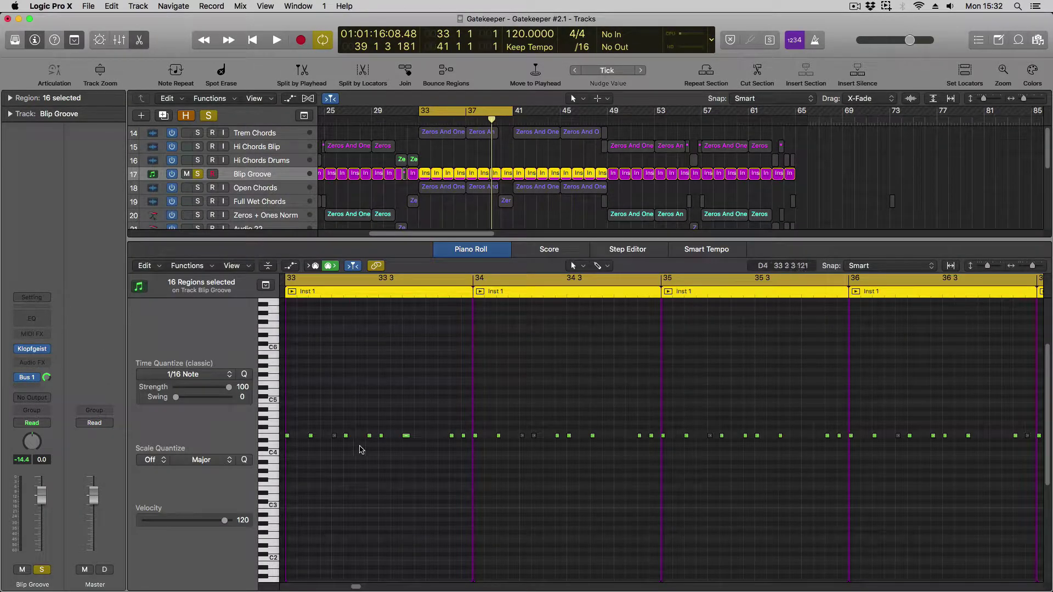
{"action": "left_click", "coordinate": [334, 435]}
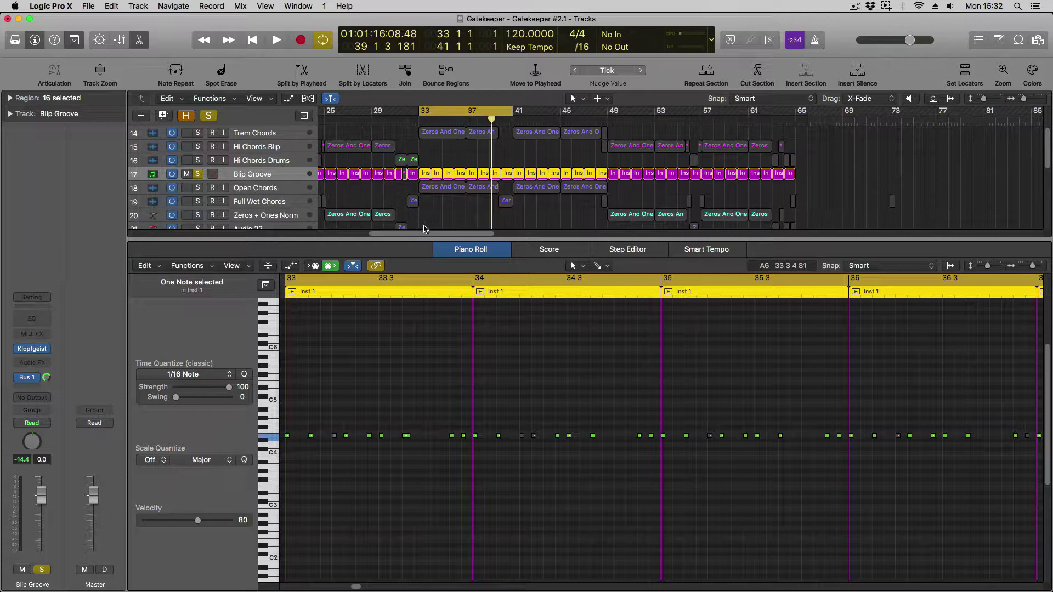
{"action": "left_click", "coordinate": [322, 227]}
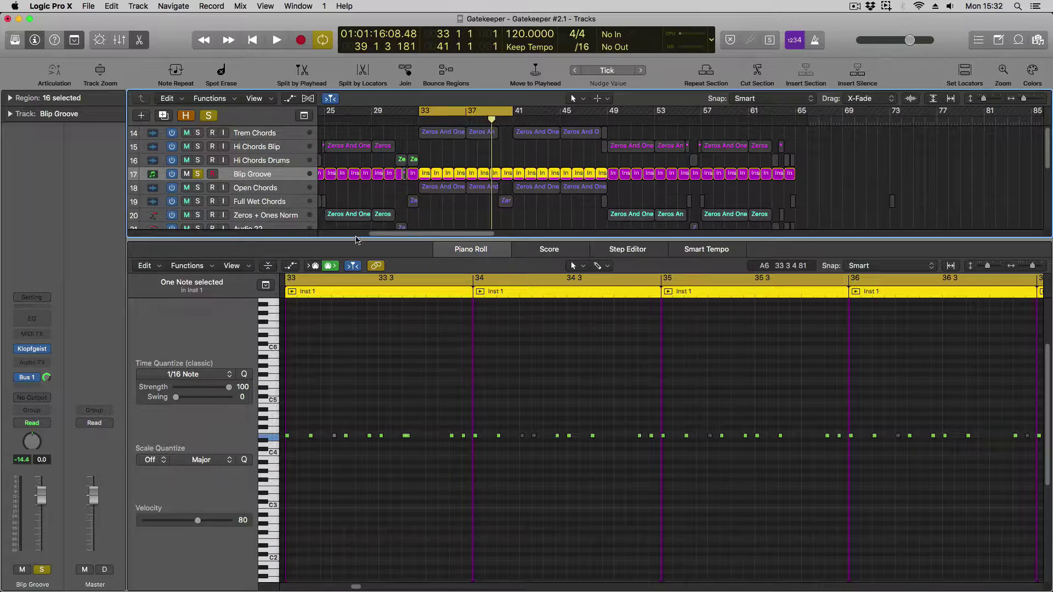
{"action": "key", "text": "e"}
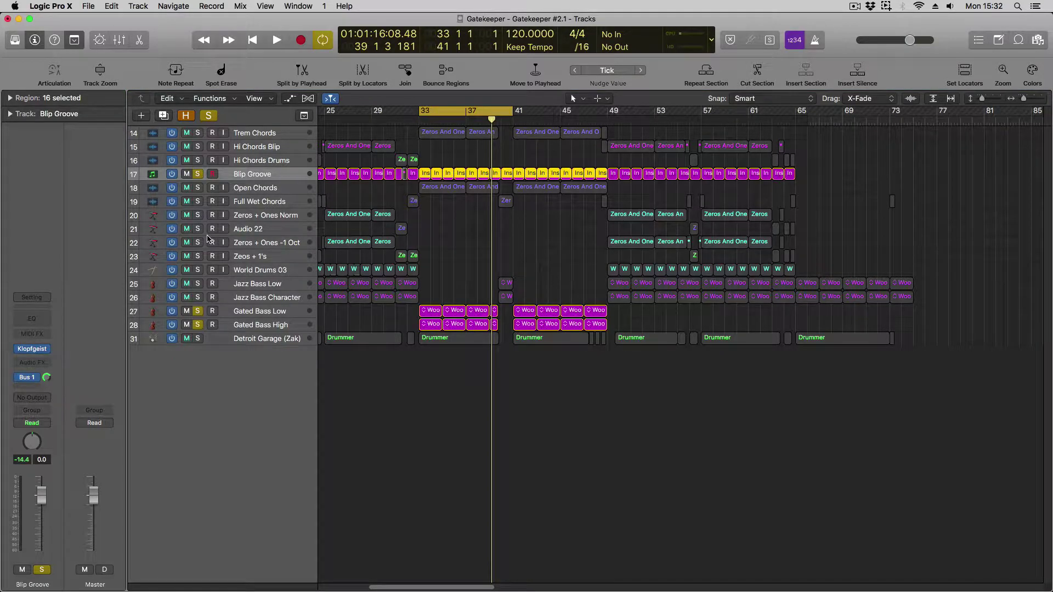
Step: Audition both soloed gated bass tracks with Blip Groove from bar 33, and clear all solos
{"action": "key", "text": "shift+space"}
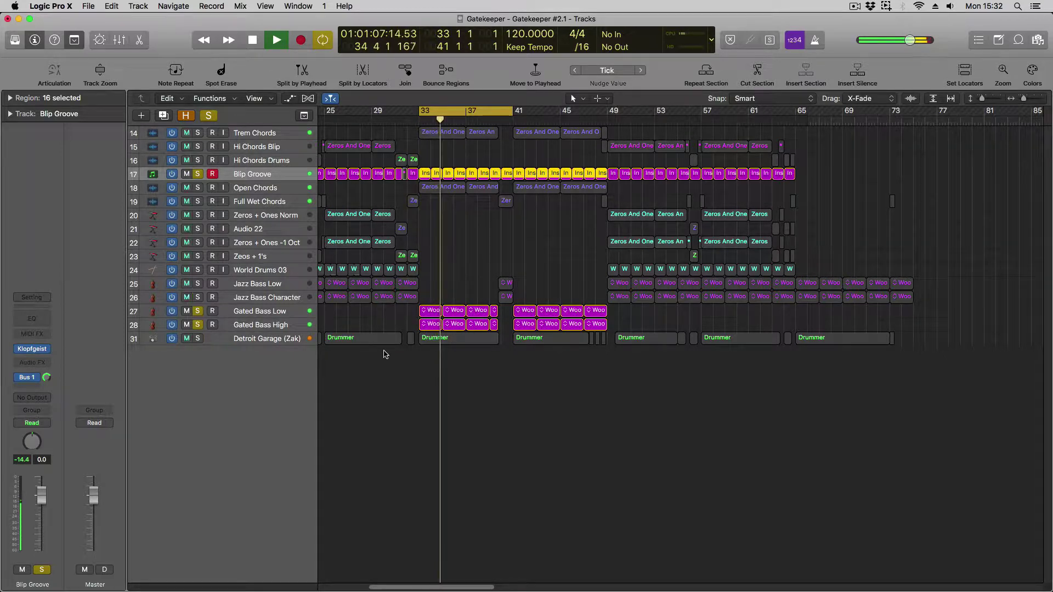
{"action": "key", "text": "space"}
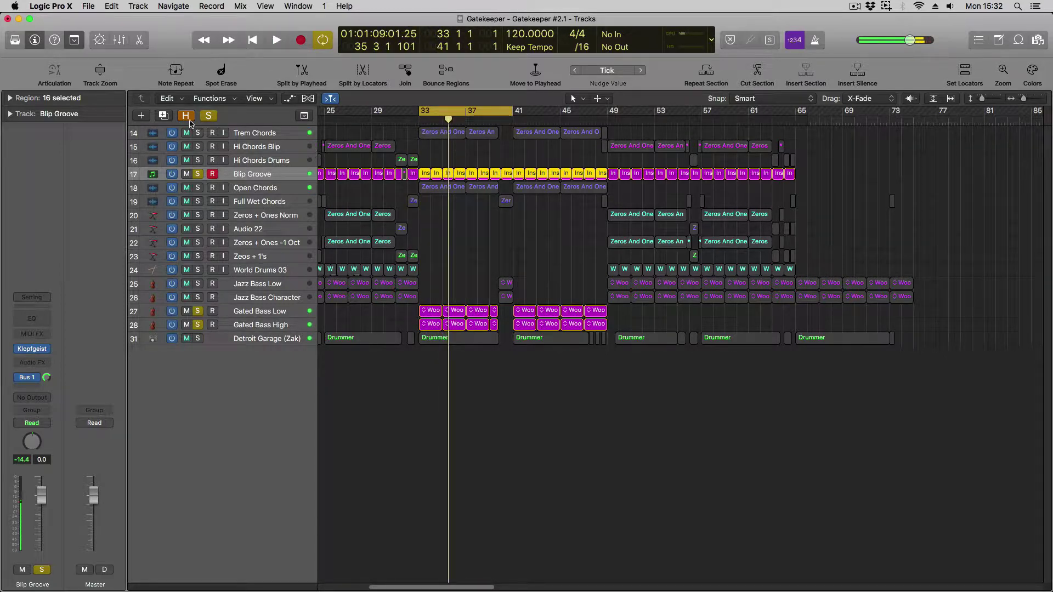
{"action": "left_click", "coordinate": [208, 116]}
Step: Play the full mix from bar 33 and move the cycle range to bars 47 to 55
{"action": "key", "text": "shift+space"}
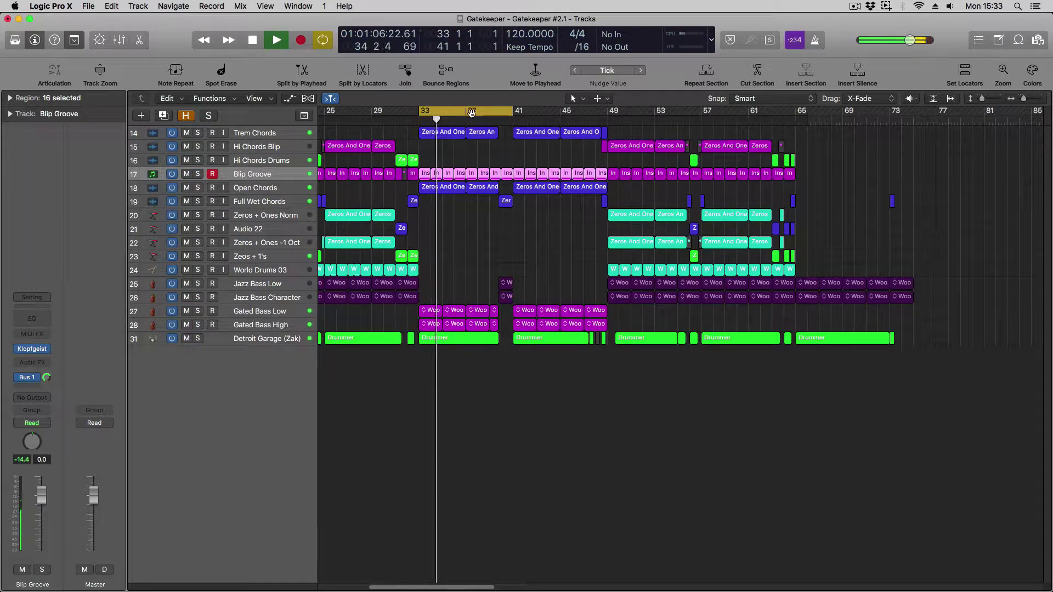
{"action": "left_click_drag", "start_coordinate": [518, 113], "coordinate": [635, 126]}
{"action": "key", "text": "space"}
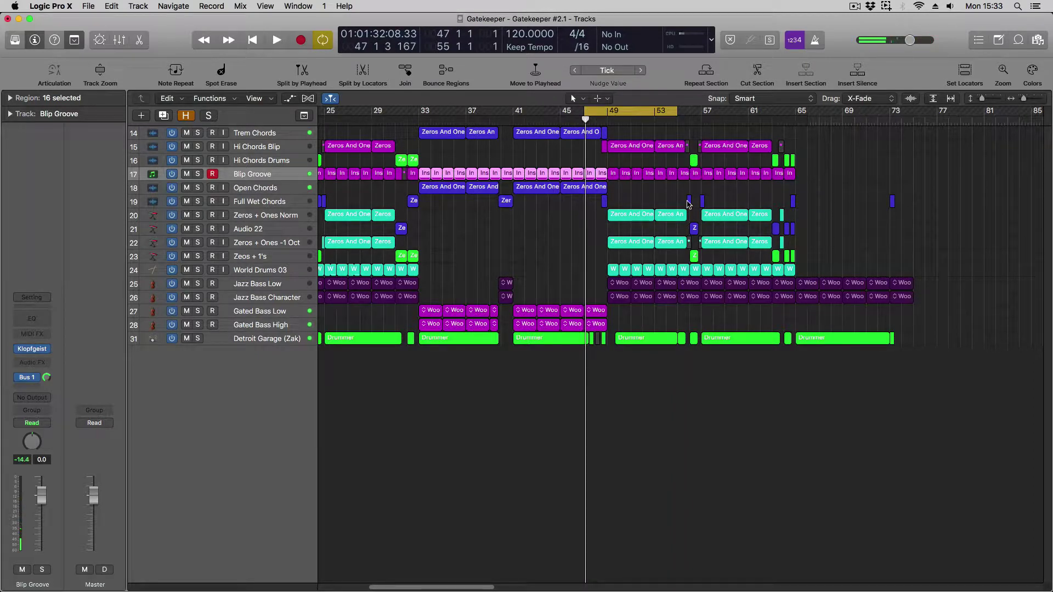
{"action": "scroll", "coordinate": [615, 230], "scroll_direction": "right", "scroll_amount": 2}
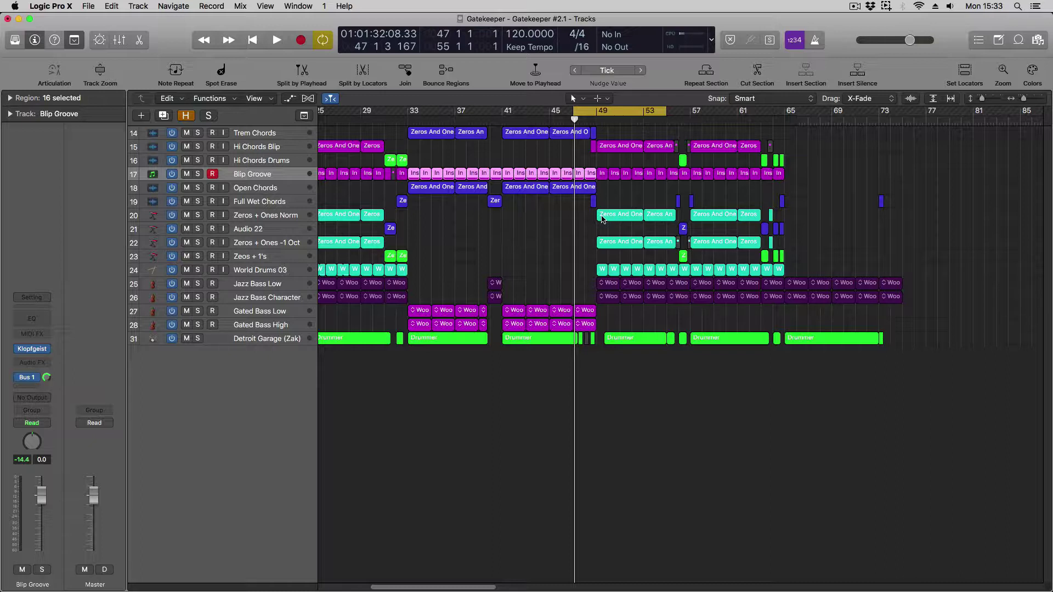
Step: Play the full mix from bar 47, solo and unsolo Jazz Bass Low, and turn off cycle mode
{"action": "key", "text": "space"}
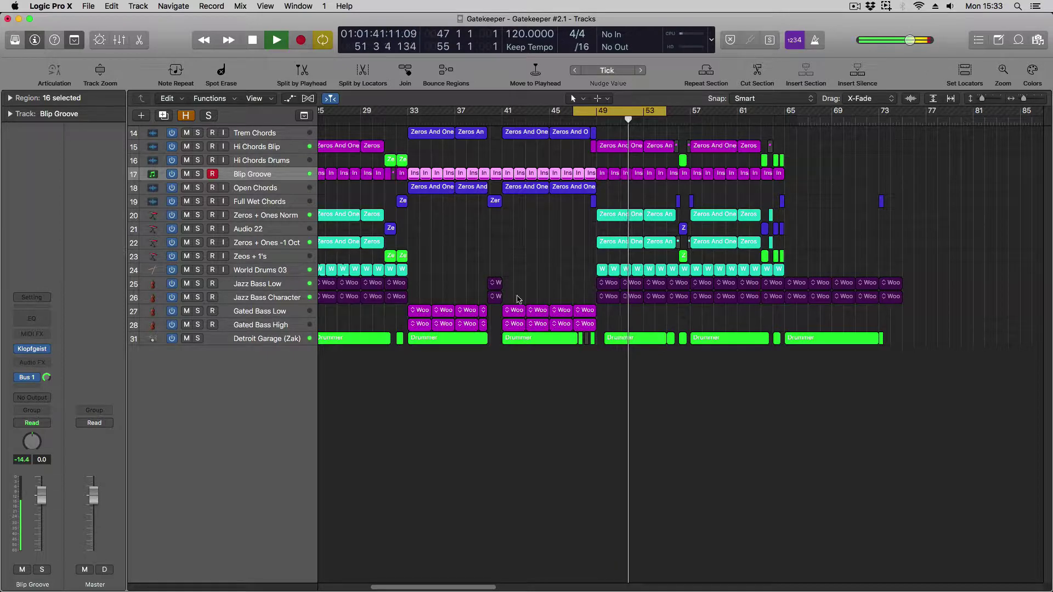
{"action": "left_click", "coordinate": [199, 283]}
{"action": "left_click", "coordinate": [198, 284]}
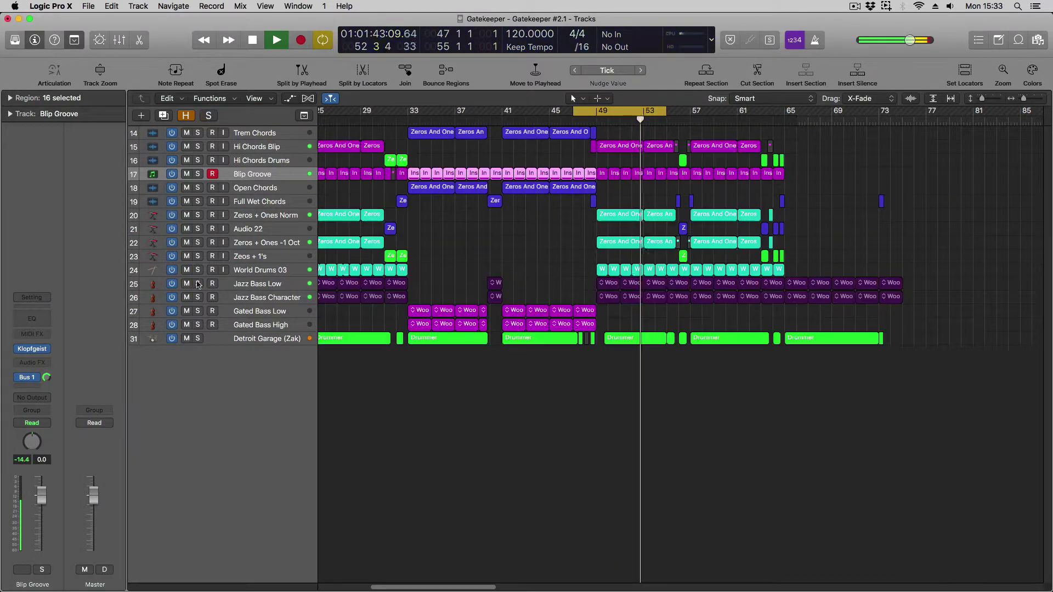
{"action": "key", "text": "c"}
{"action": "key", "text": "space"}
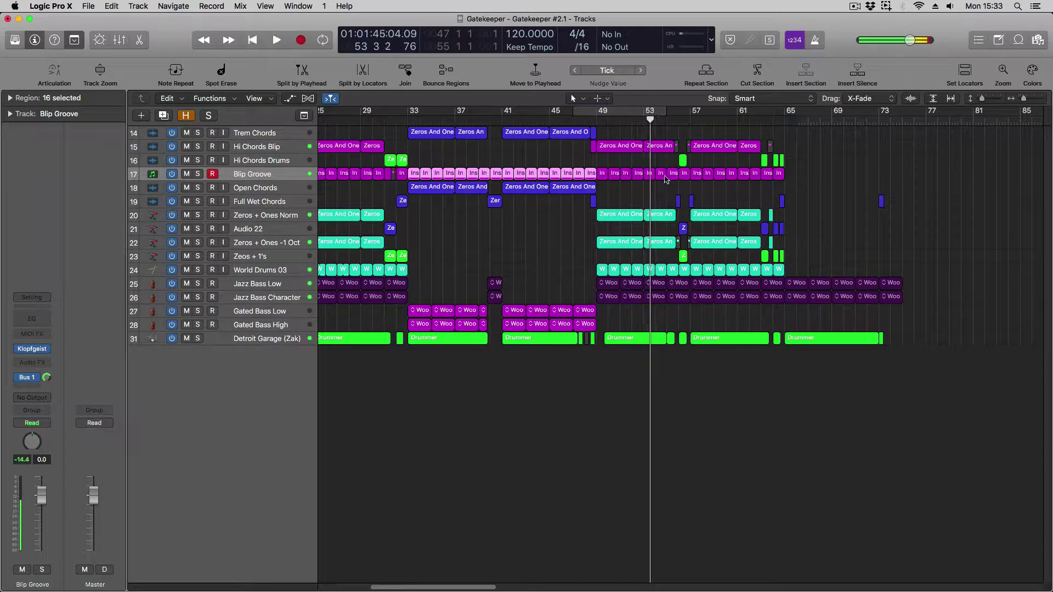
Step: Present the Hi Chords Drums regions before bar 33 by selecting the one at bar 32 and cycling bars 31 to 33
{"action": "scroll", "coordinate": [719, 312], "scroll_direction": "left", "scroll_amount": 5}
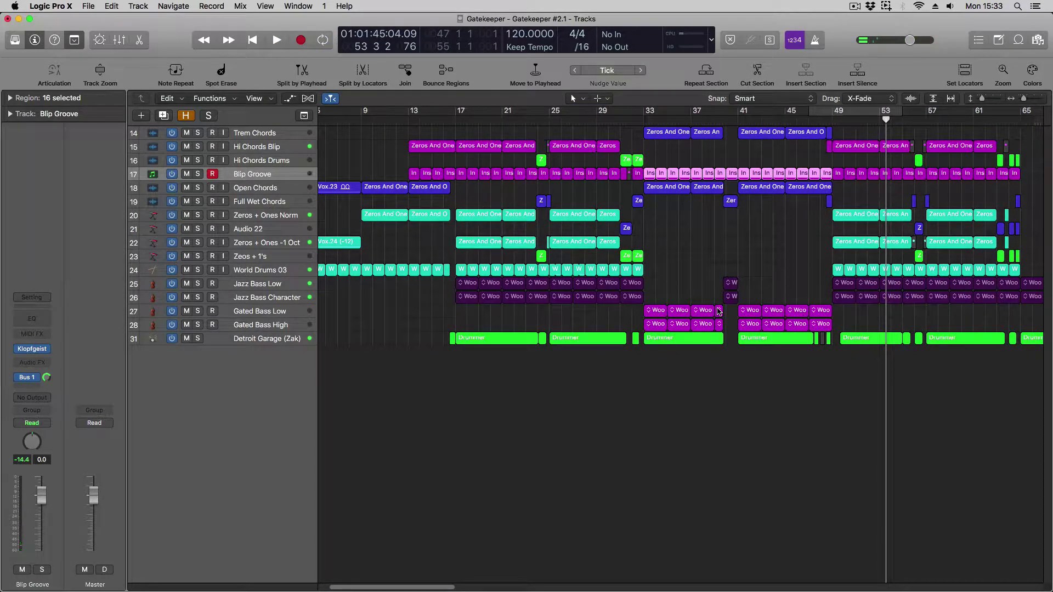
{"action": "scroll", "coordinate": [582, 171], "scroll_direction": "right", "scroll_amount": 2}
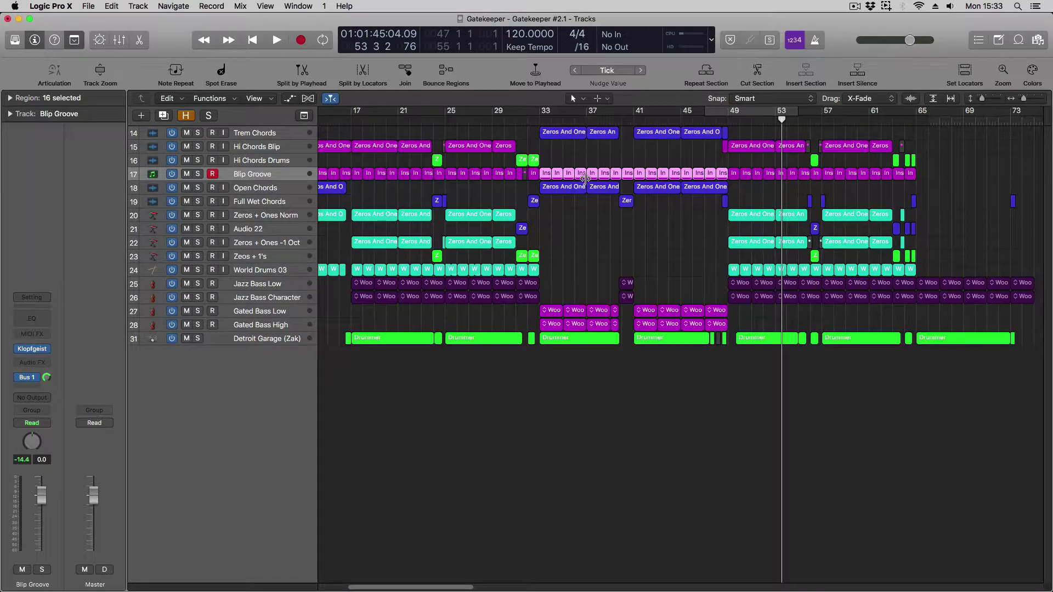
{"action": "left_click", "coordinate": [438, 161]}
{"action": "left_click", "coordinate": [525, 160]}
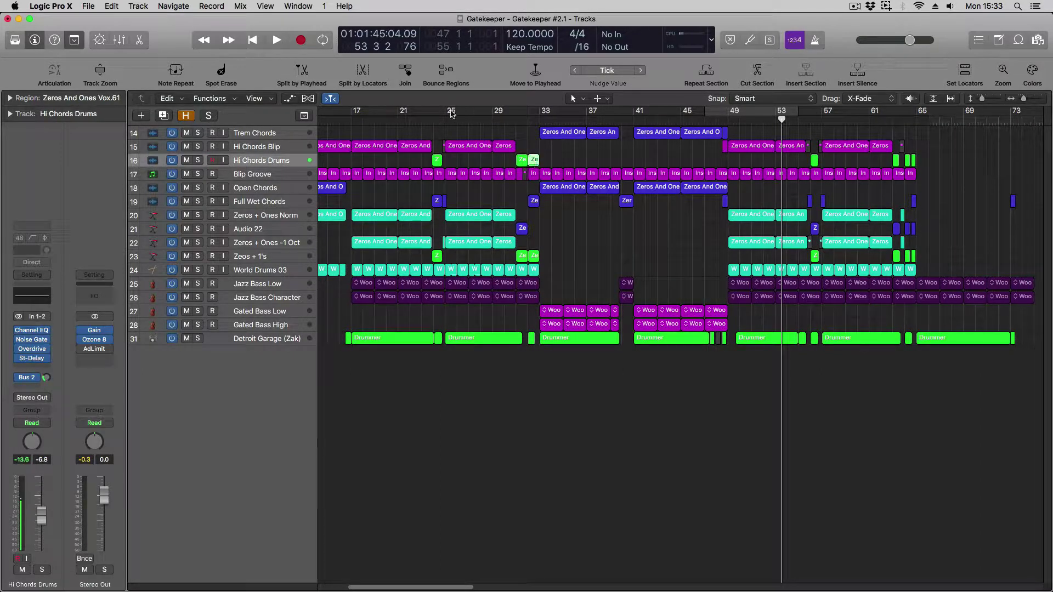
{"action": "left_click_drag", "start_coordinate": [516, 114], "coordinate": [539, 114]}
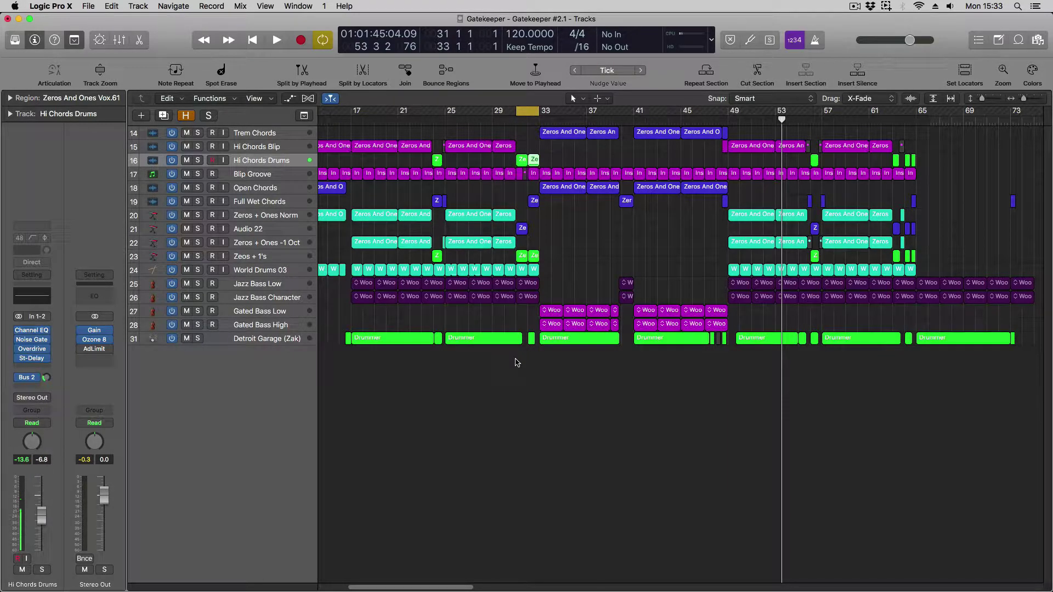
{"action": "key", "text": "super+Right"}
{"action": "key", "text": "super+Right"}
{"action": "key", "text": "super+Down"}
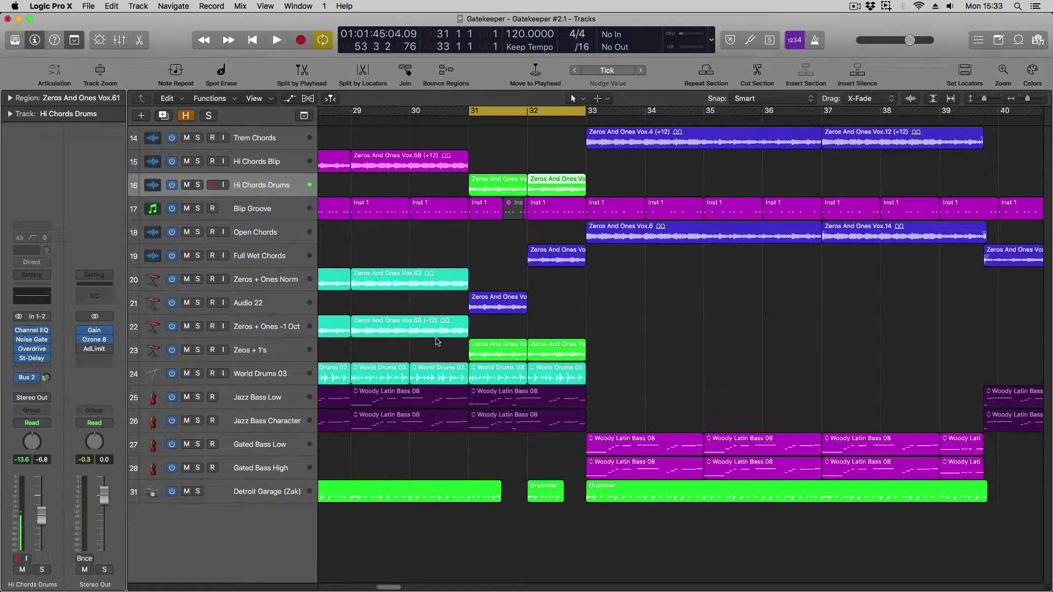
Step: Solo the Detroit Garage drummer track and audition it over bars 31 to 33
{"action": "left_click", "coordinate": [198, 492]}
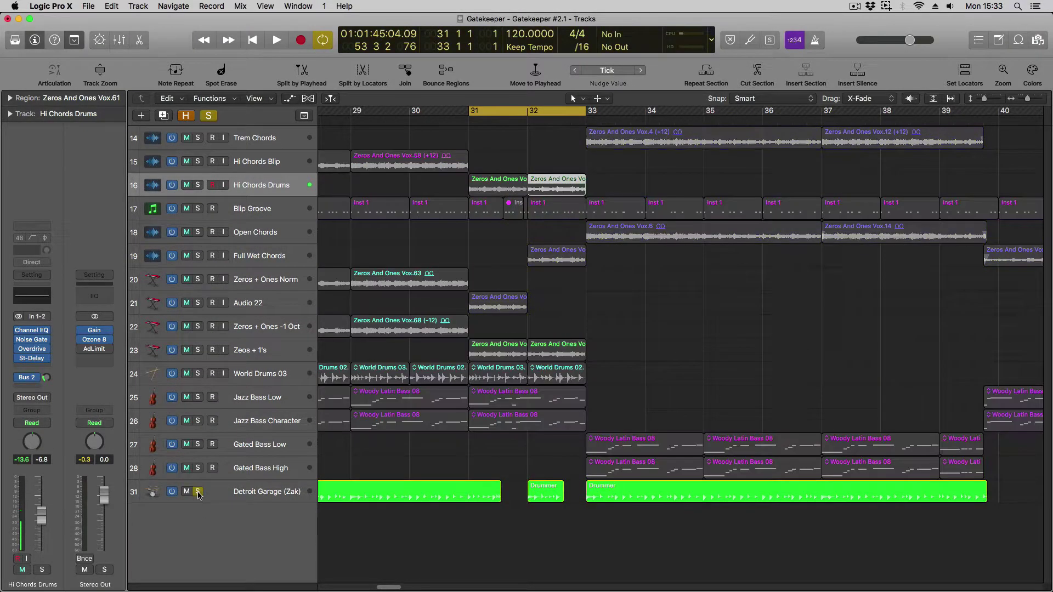
{"action": "key", "text": "space"}
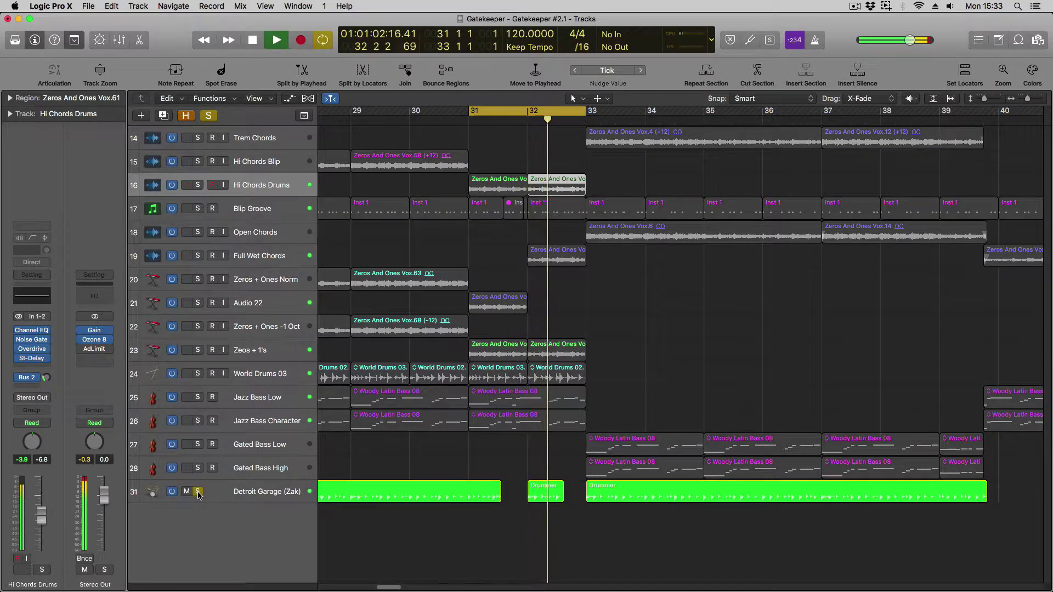
{"action": "key", "text": "space"}
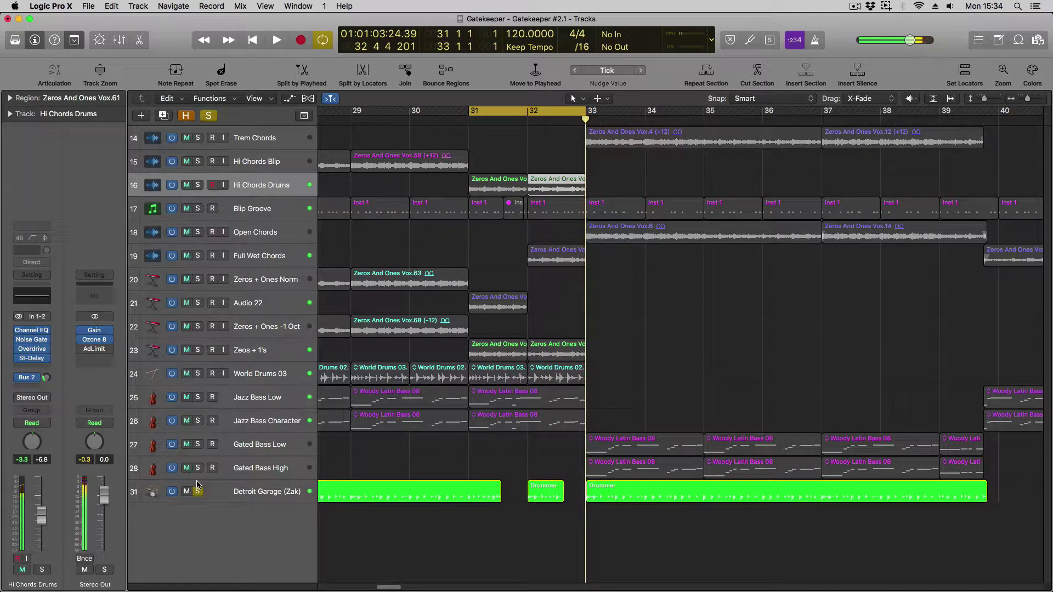
Step: Set the cycle range to bars 24 to 25 and audition the soloed drummer track there
{"action": "scroll", "coordinate": [488, 156], "scroll_direction": "left", "scroll_amount": 10}
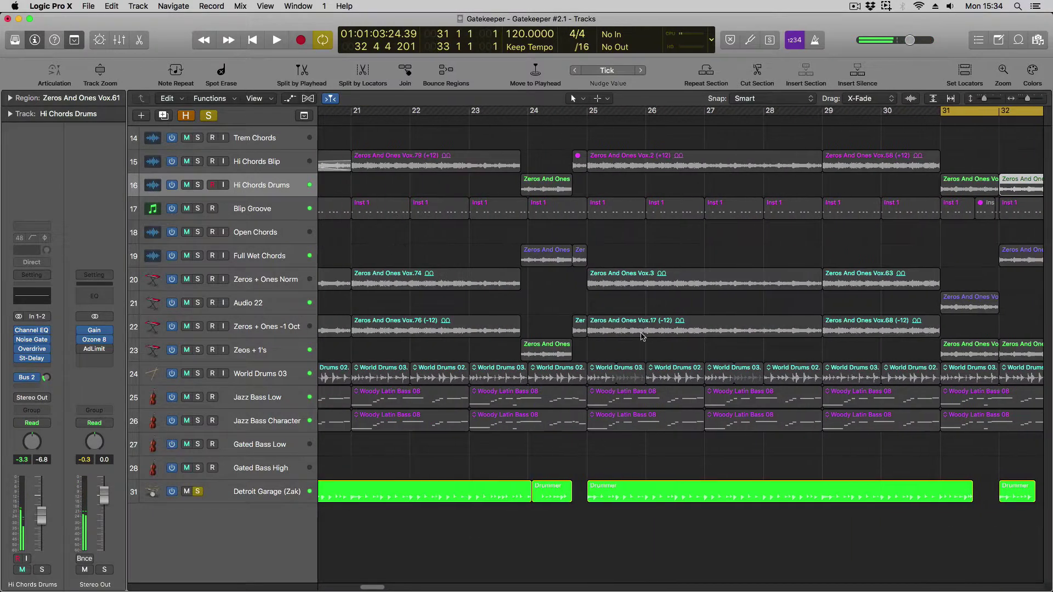
{"action": "left_click_drag", "start_coordinate": [529, 113], "coordinate": [588, 113]}
{"action": "key", "text": "space"}
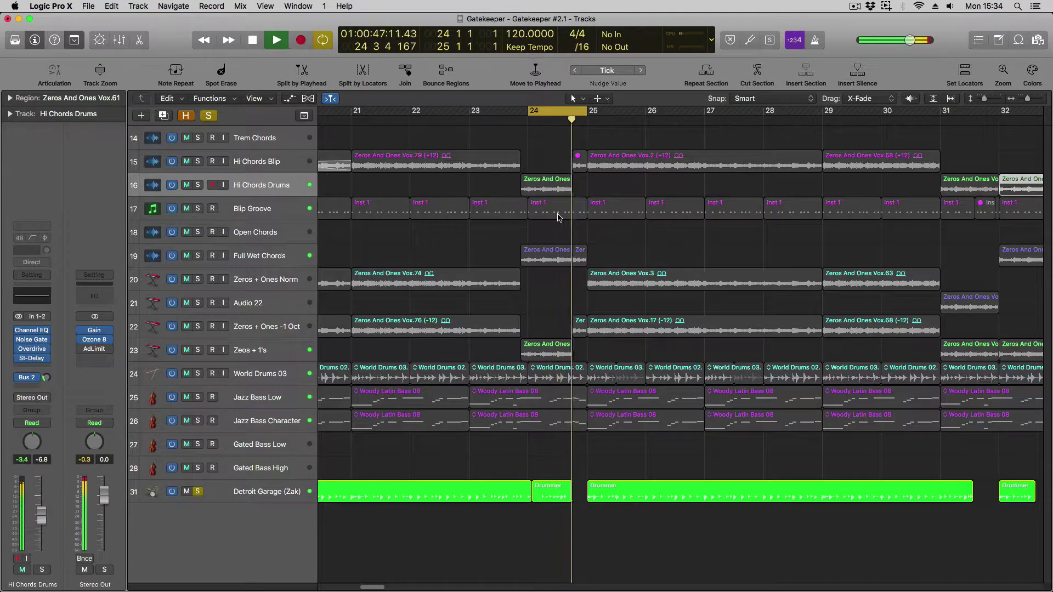
{"action": "key", "text": "space"}
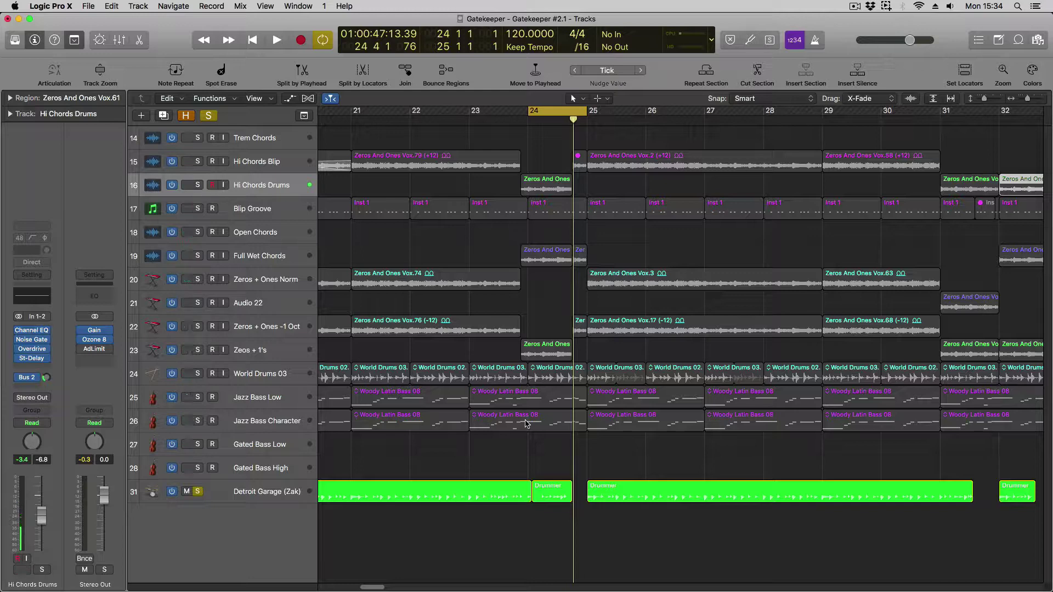
Step: Solo Hi Chords Drums and Zeos + 1's alongside the drums, and open the Noise Gate on Zeos + 1's
{"action": "left_click", "coordinate": [197, 185]}
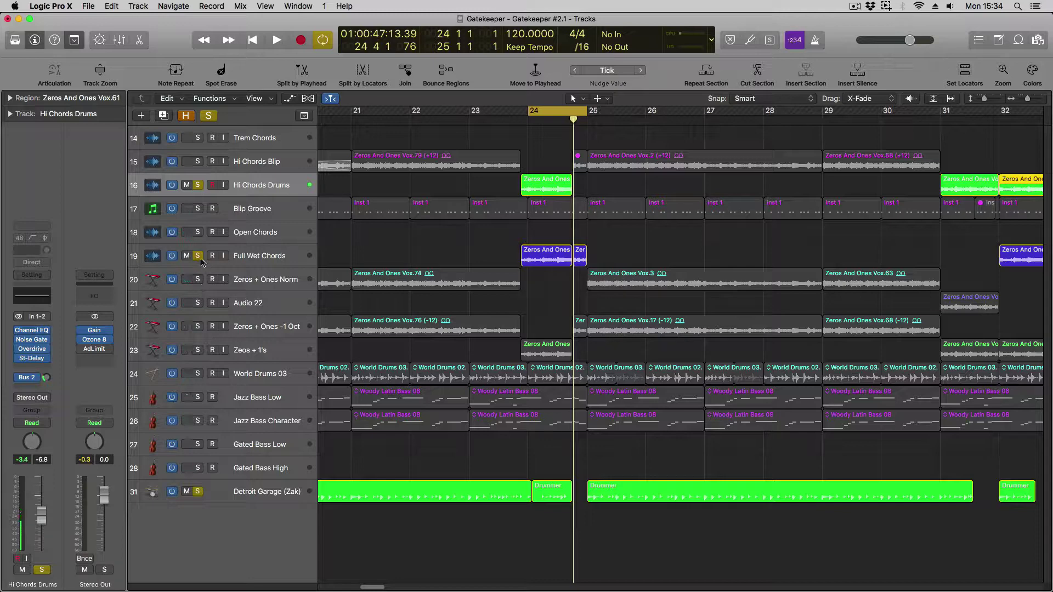
{"action": "left_click", "coordinate": [197, 350]}
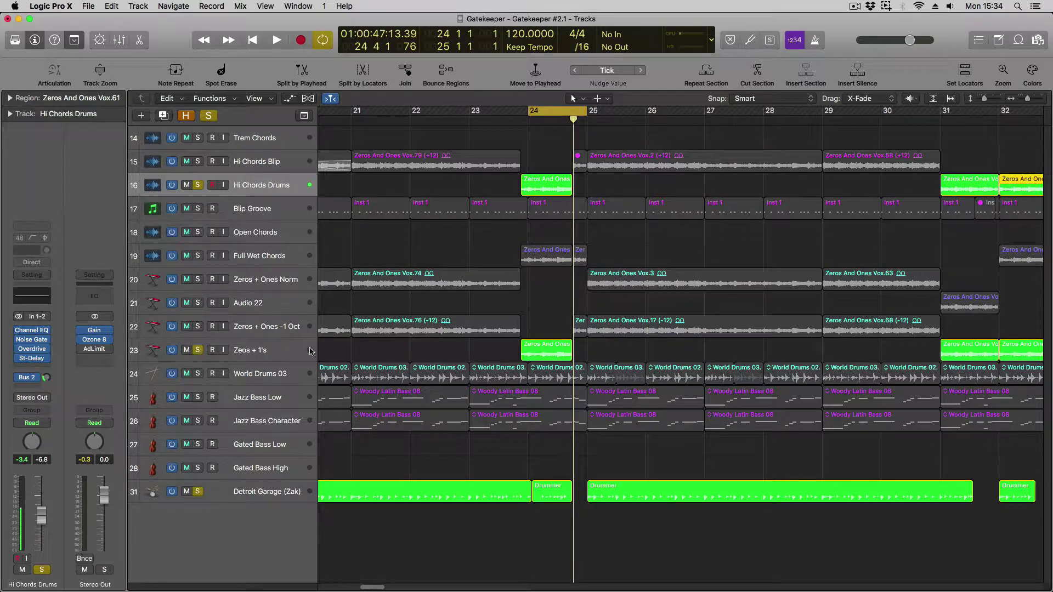
{"action": "left_click", "coordinate": [289, 351]}
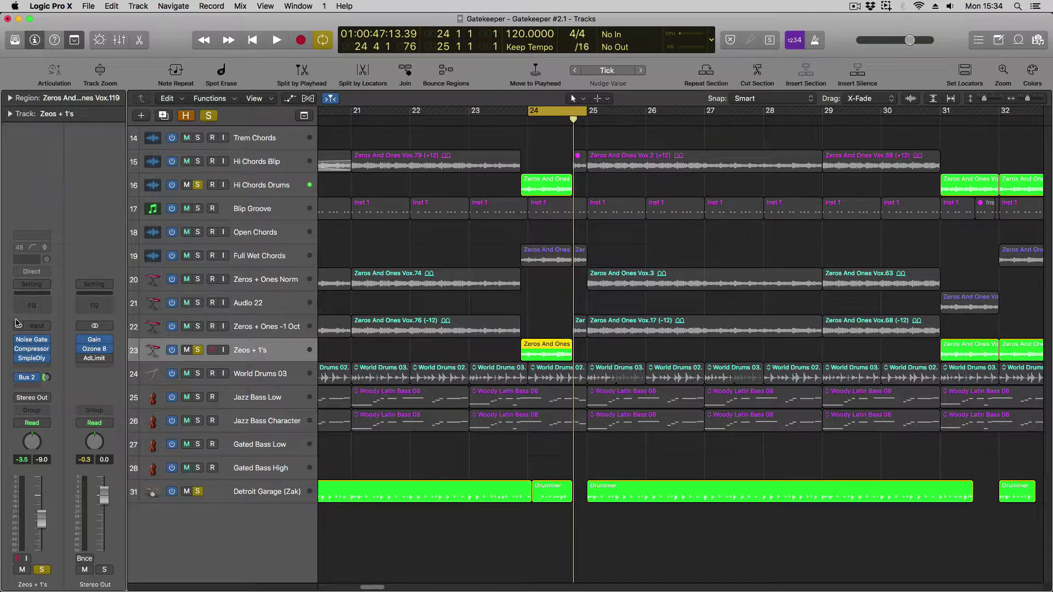
{"action": "left_click", "coordinate": [31, 339]}
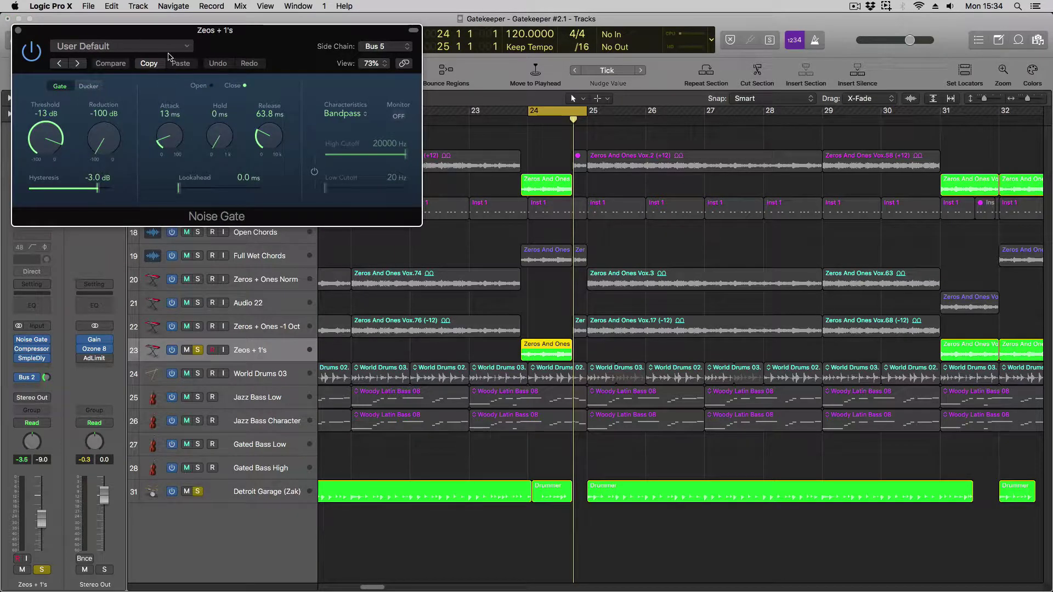
{"action": "left_click_drag", "start_coordinate": [176, 31], "coordinate": [171, 21]}
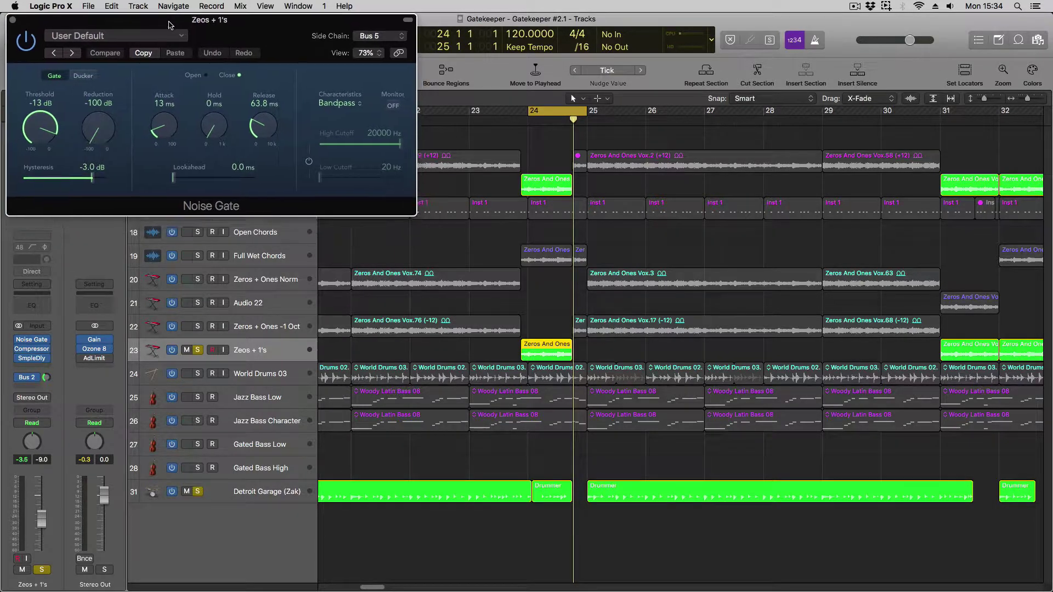
Step: Inspect the Detroit Garage track's Bus 5 send to SC 3, reset the track's peak level, and choose Pre Fader for the send
{"action": "left_click", "coordinate": [263, 493]}
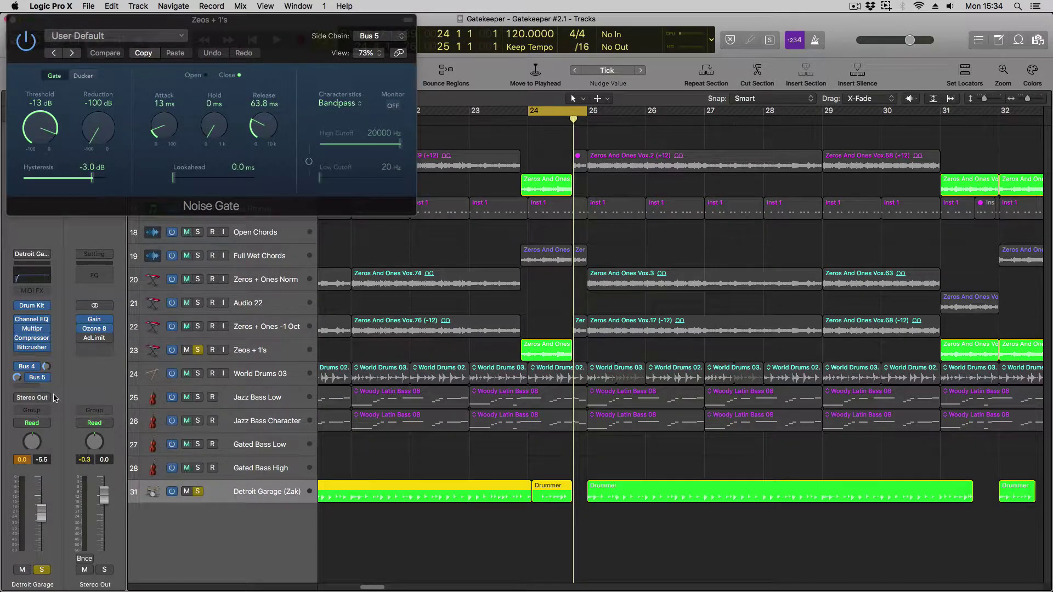
{"action": "left_click", "coordinate": [46, 378]}
{"action": "left_click", "coordinate": [104, 571]}
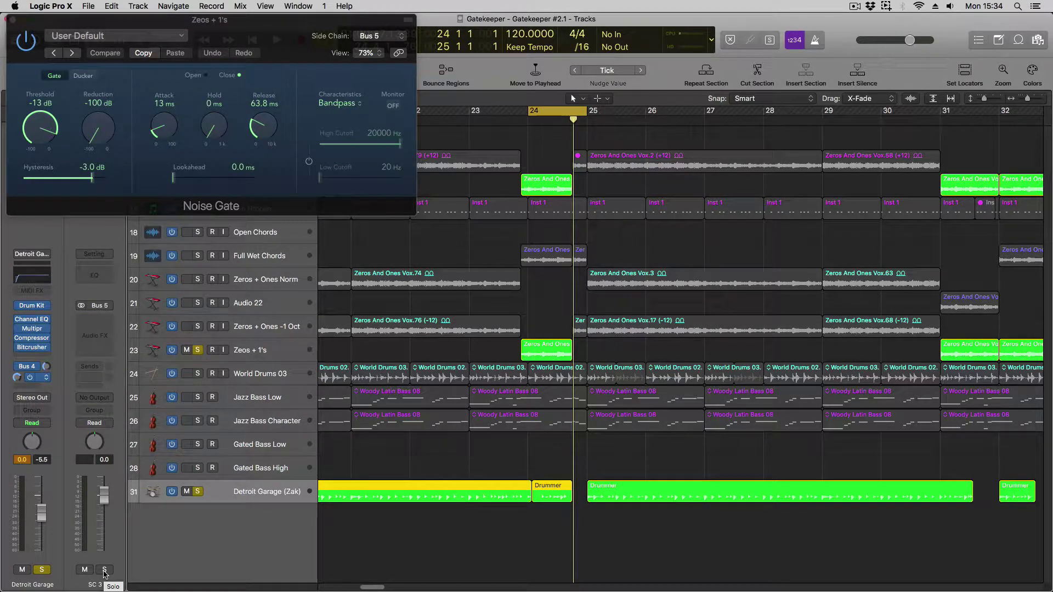
{"action": "left_click", "coordinate": [24, 460]}
{"action": "left_click", "coordinate": [45, 380]}
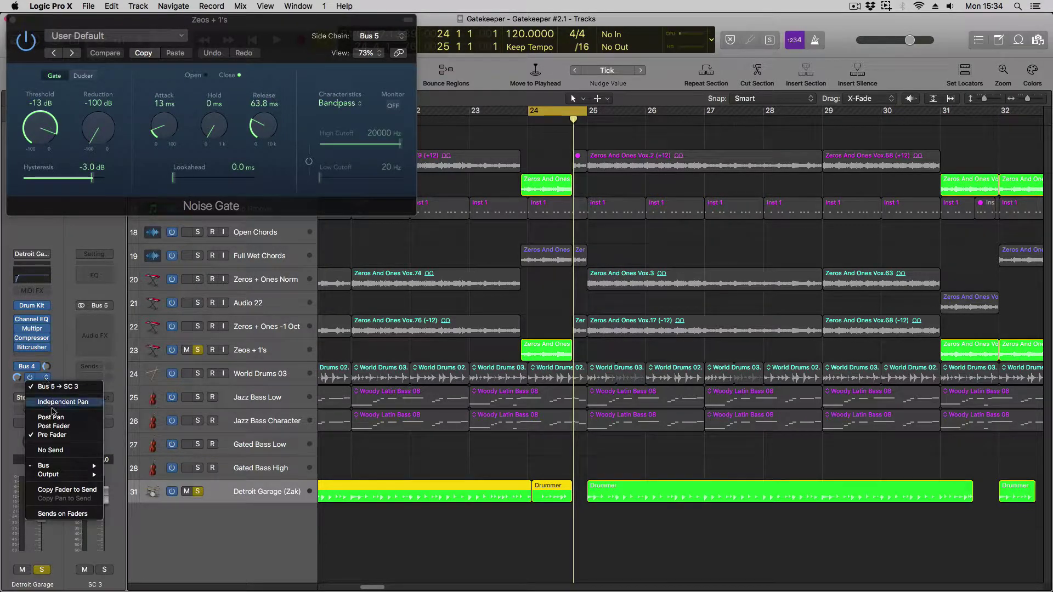
{"action": "left_click", "coordinate": [51, 439]}
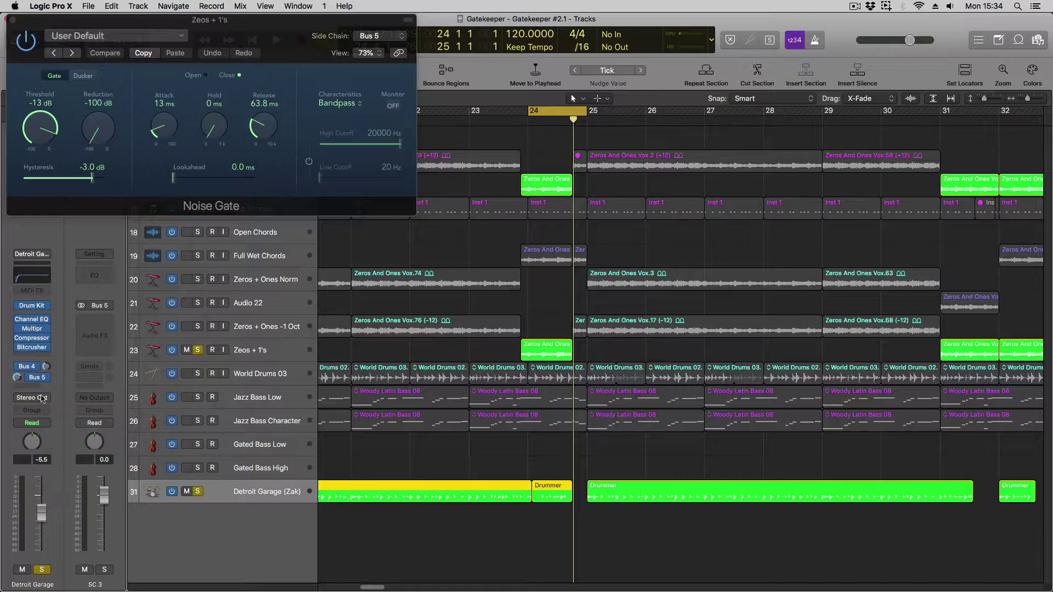
Step: Hide the open Noise Gate window and inspect the Pre Fader setting of the Detroit Garage track's Bus 5 send
{"action": "mouse_move", "coordinate": [38, 383]}
{"action": "key", "text": "v"}
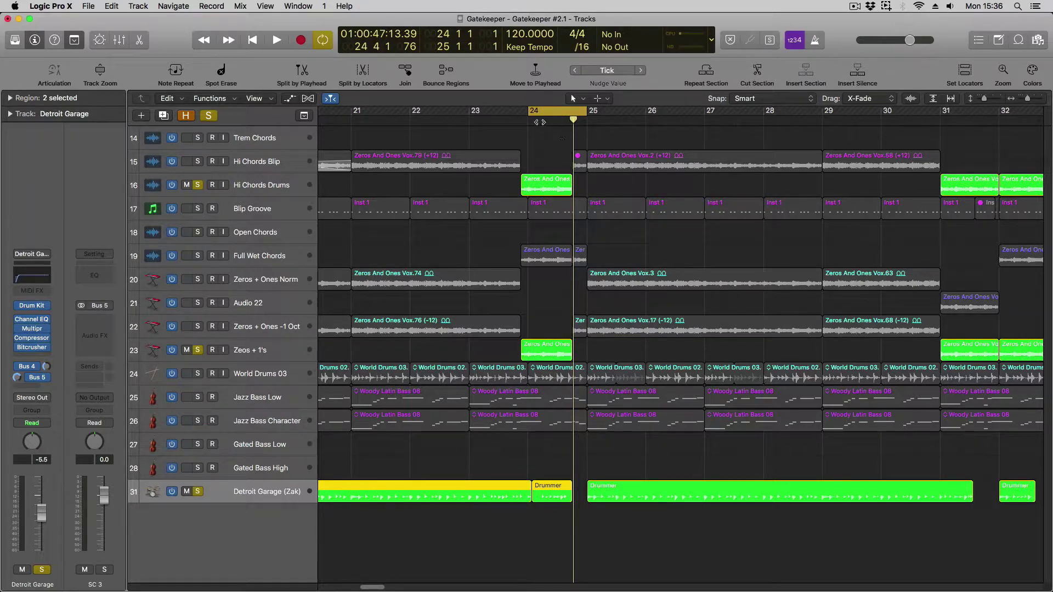
{"action": "left_click", "coordinate": [45, 383]}
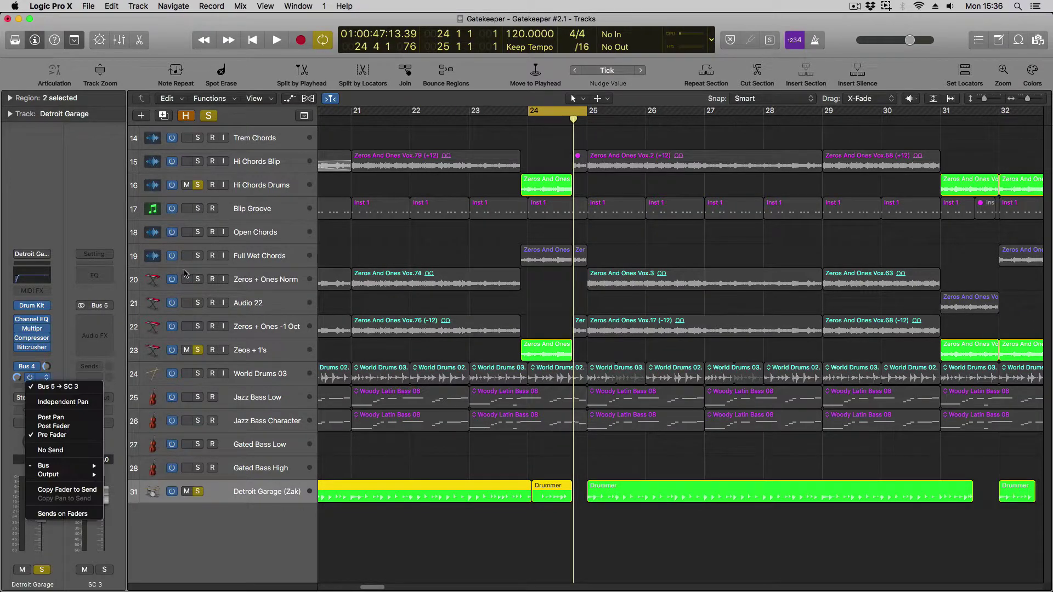
{"action": "left_click", "coordinate": [471, 186]}
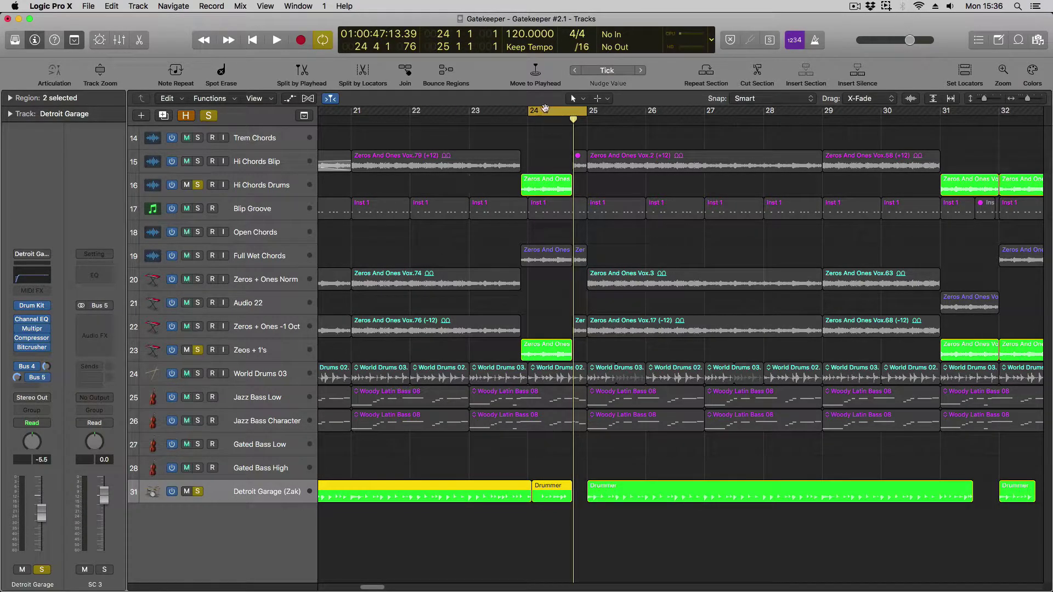
Step: Audition the soloed chords and drums over bars 23 to 25, then over bars 24 to 25 alone
{"action": "left_click_drag", "start_coordinate": [530, 112], "coordinate": [472, 124]}
{"action": "key", "text": "space"}
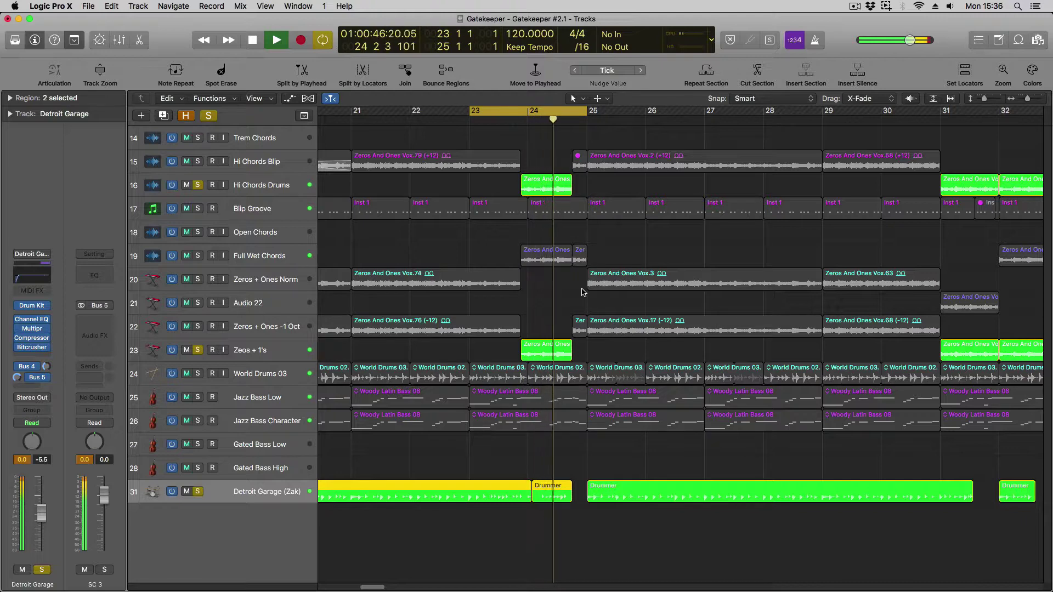
{"action": "key", "text": "space"}
{"action": "left_click_drag", "start_coordinate": [528, 124], "coordinate": [585, 125]}
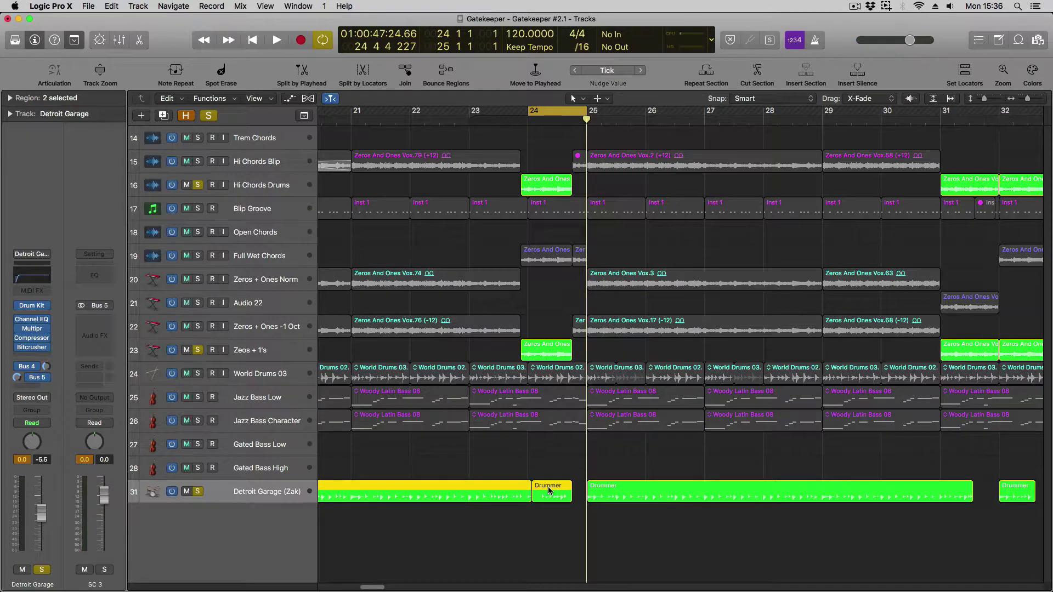
{"action": "key", "text": "space"}
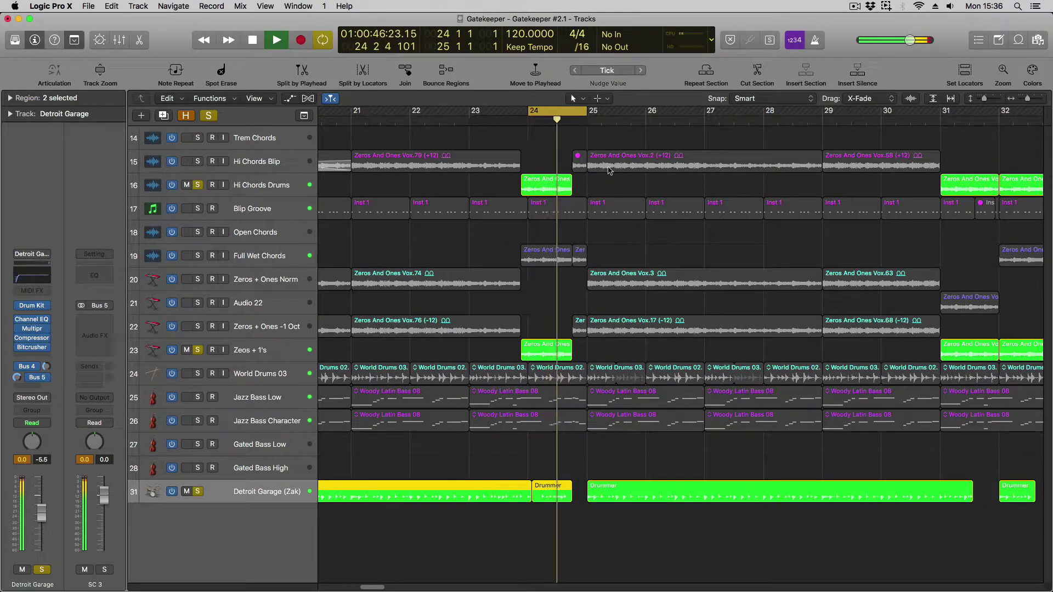
{"action": "key", "text": "space"}
Step: Set the cycle range to bars 31 to 32 and audition the soloed chords and drums there
{"action": "scroll", "coordinate": [564, 164], "scroll_direction": "right", "scroll_amount": 5}
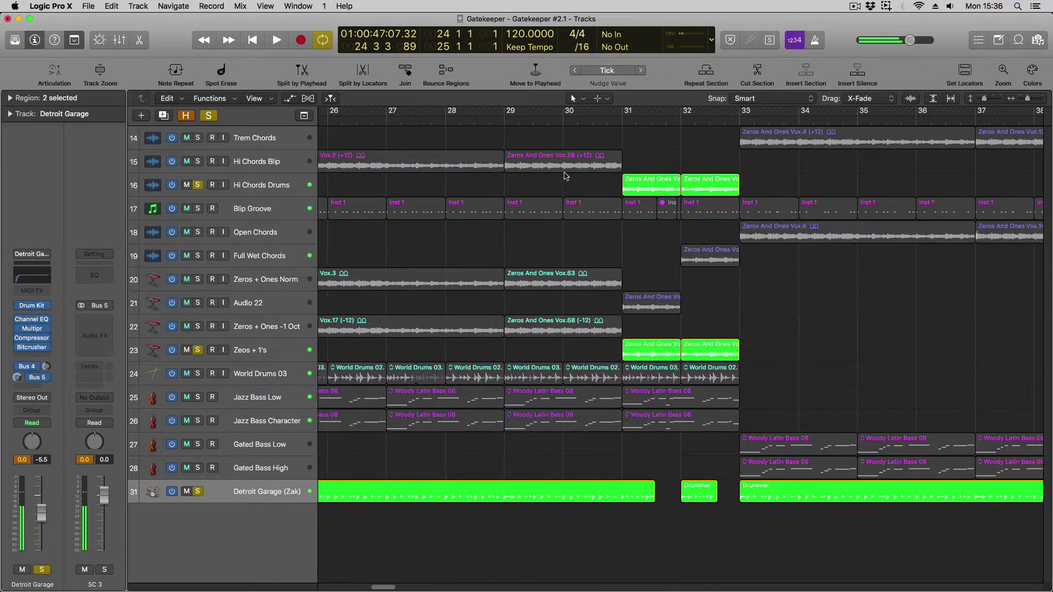
{"action": "left_click_drag", "start_coordinate": [620, 115], "coordinate": [679, 115]}
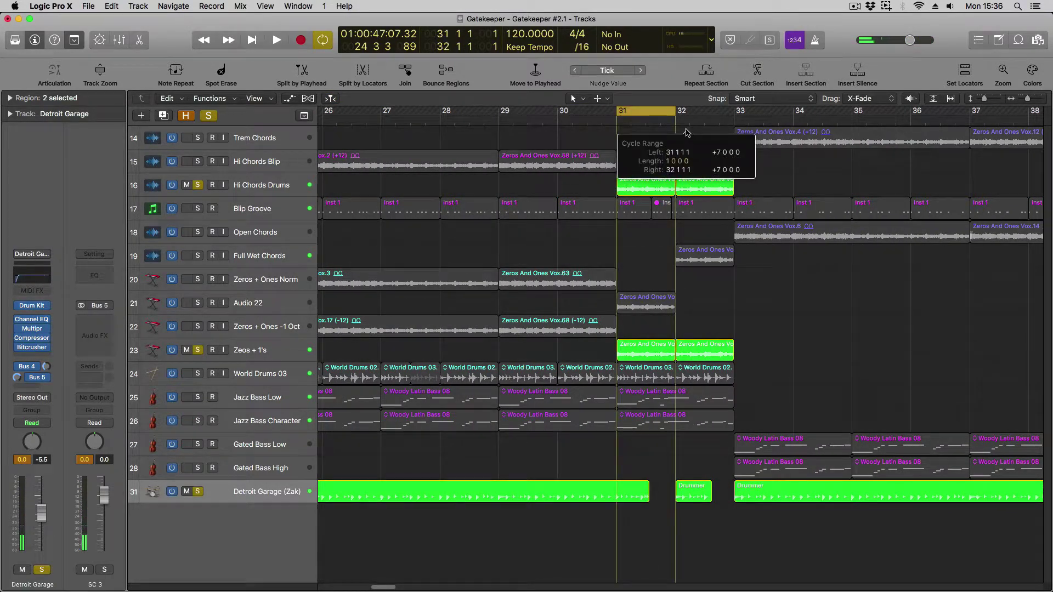
{"action": "key", "text": "space"}
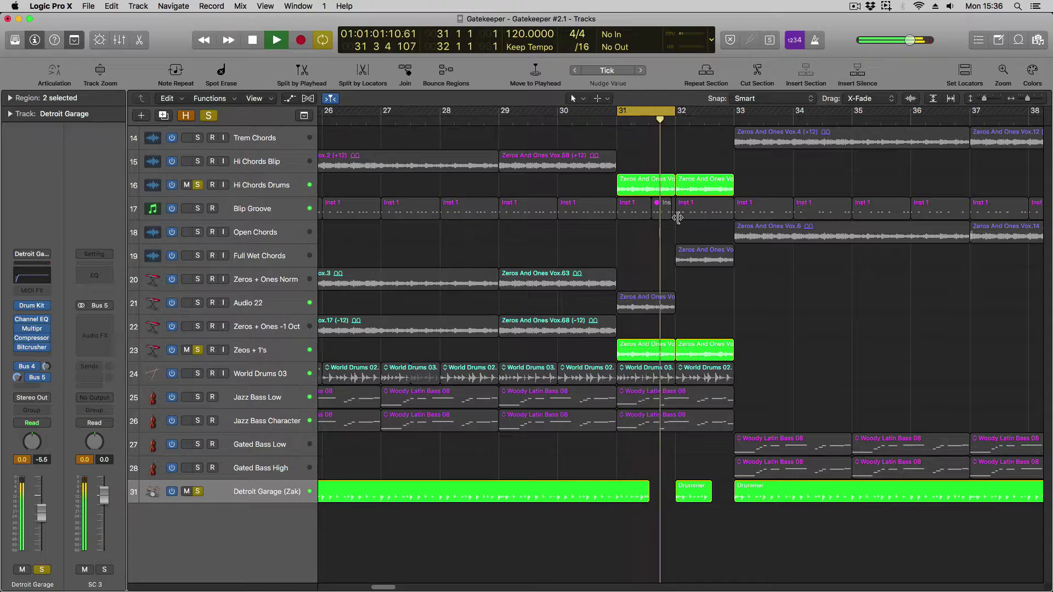
{"action": "key", "text": "space"}
Step: Deselect the regions, extend the cycle range to bars 31 to 33, and audition the soloed chords with the drummer
{"action": "left_click", "coordinate": [680, 160]}
{"action": "key", "text": "super+Up"}
{"action": "key", "text": "super+Right"}
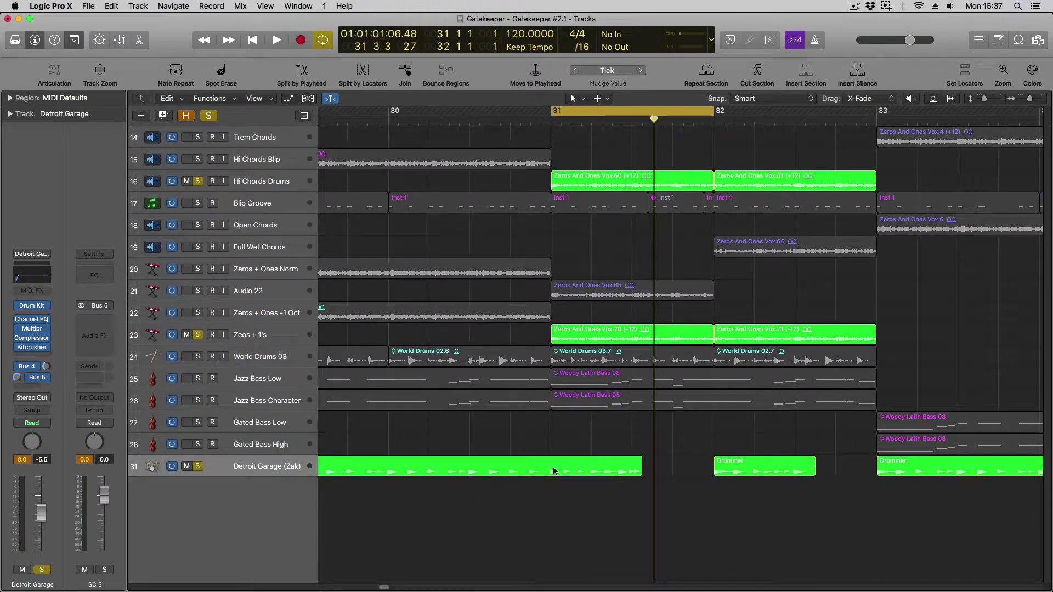
{"action": "left_click_drag", "start_coordinate": [713, 112], "coordinate": [876, 111]}
{"action": "key", "text": "space"}
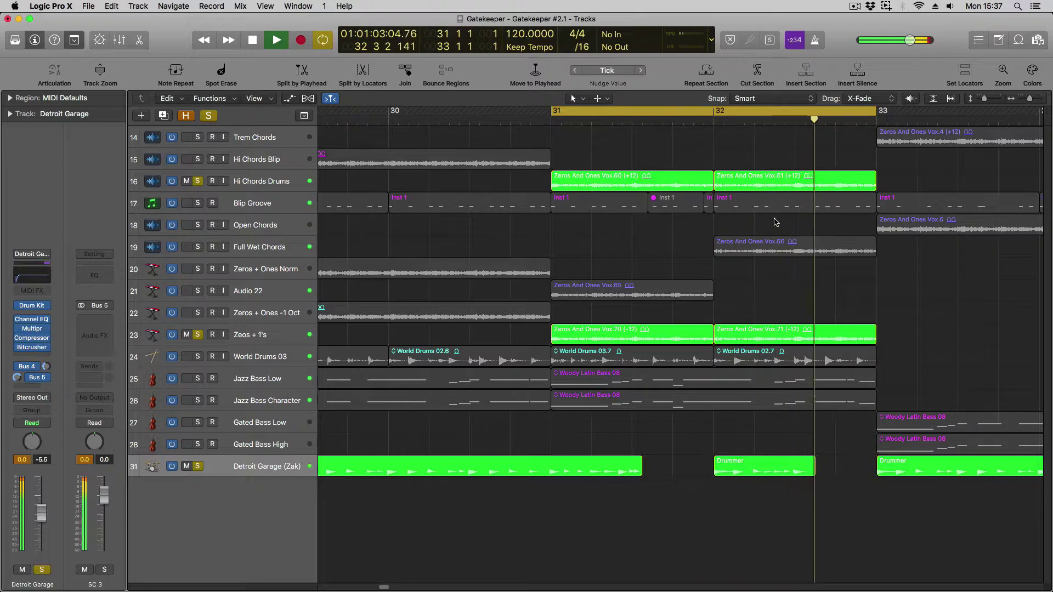
{"action": "key", "text": "space"}
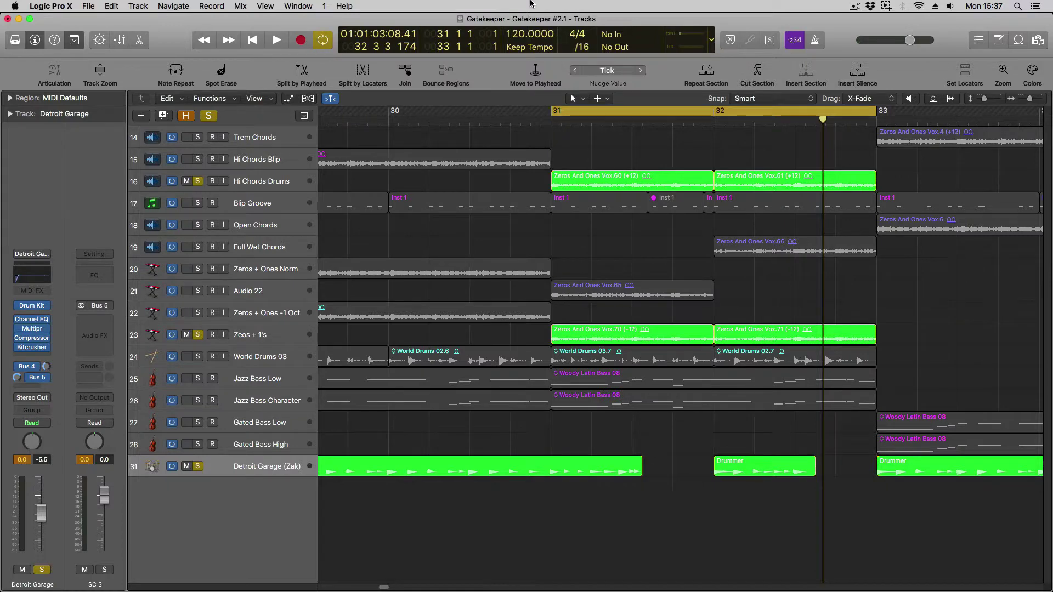
Step: Compare the Hi Chords Drums and Zeos + 1's regions with the drummer regions in bars 31 to 33
{"action": "key", "text": "super+Left"}
{"action": "key", "text": "super+Up"}
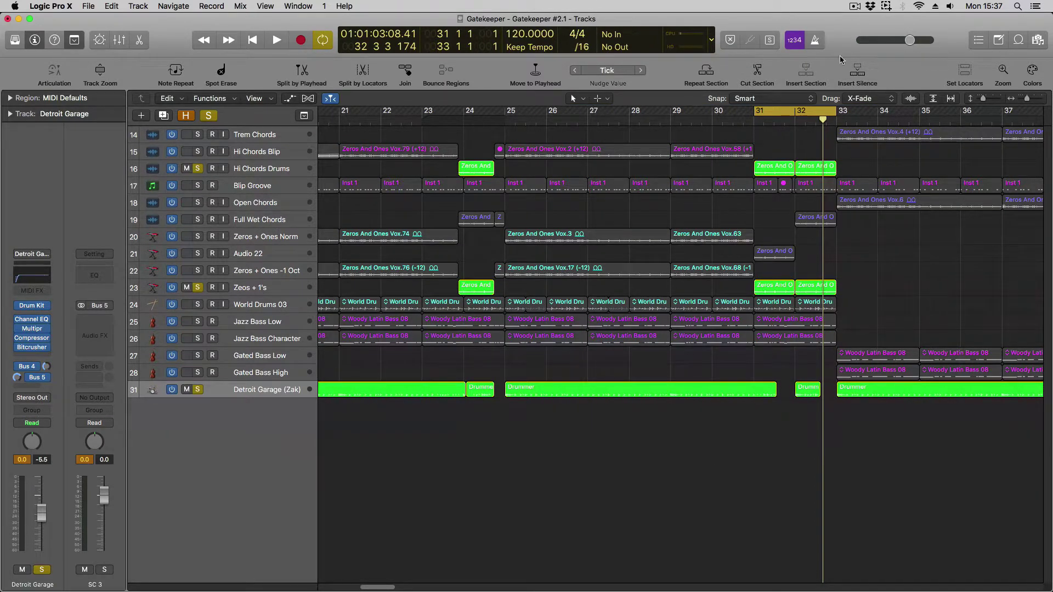
{"action": "key", "text": "super+Right"}
{"action": "key", "text": "super+Down"}
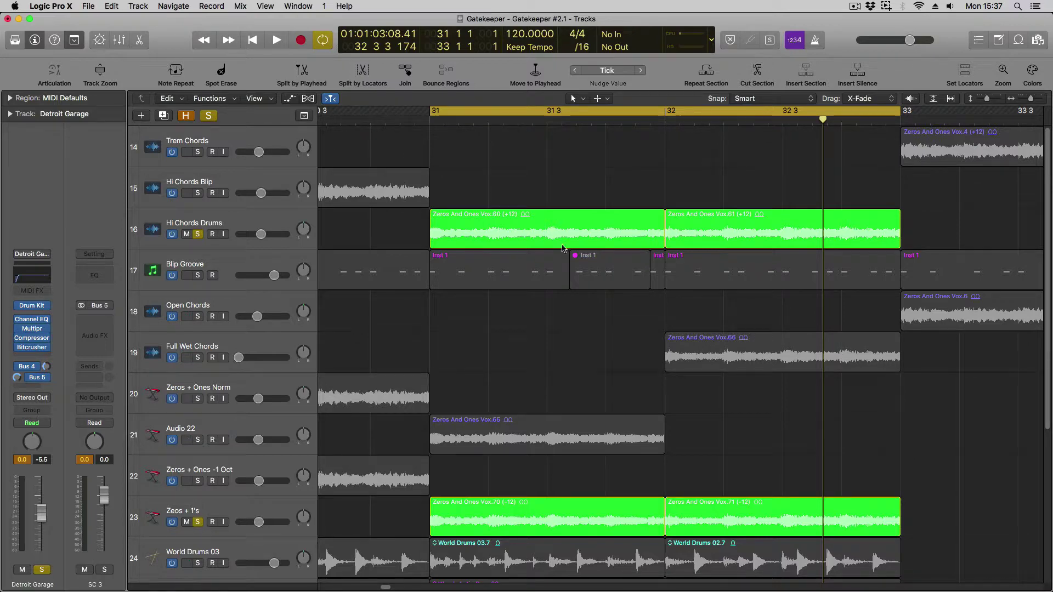
{"action": "scroll", "coordinate": [465, 403], "scroll_direction": "down", "scroll_amount": 5}
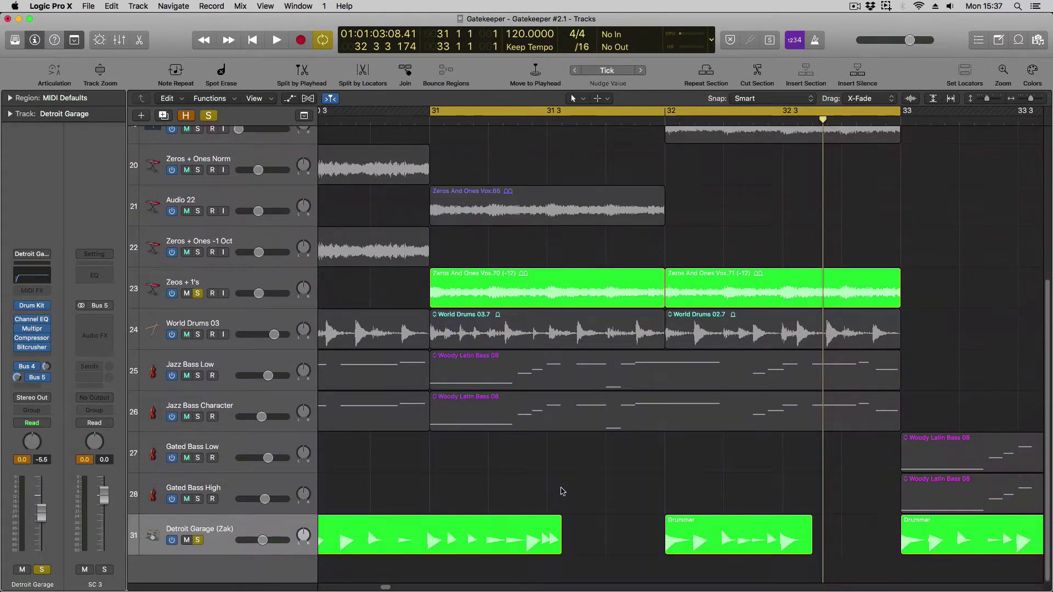
{"action": "scroll", "coordinate": [561, 488], "scroll_direction": "down", "scroll_amount": 10}
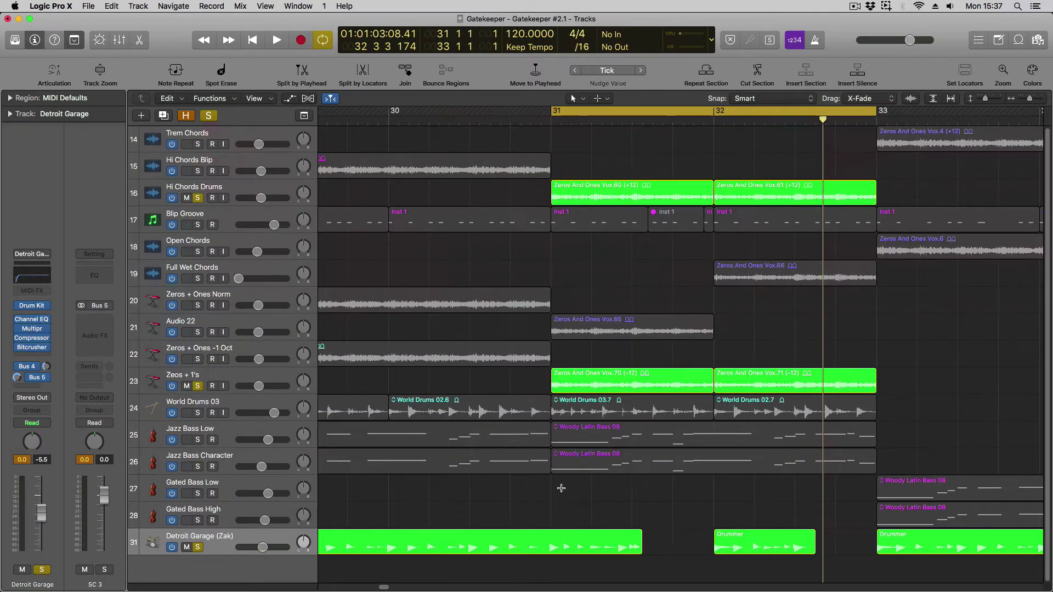
{"action": "scroll", "coordinate": [561, 488], "scroll_direction": "down", "scroll_amount": 4}
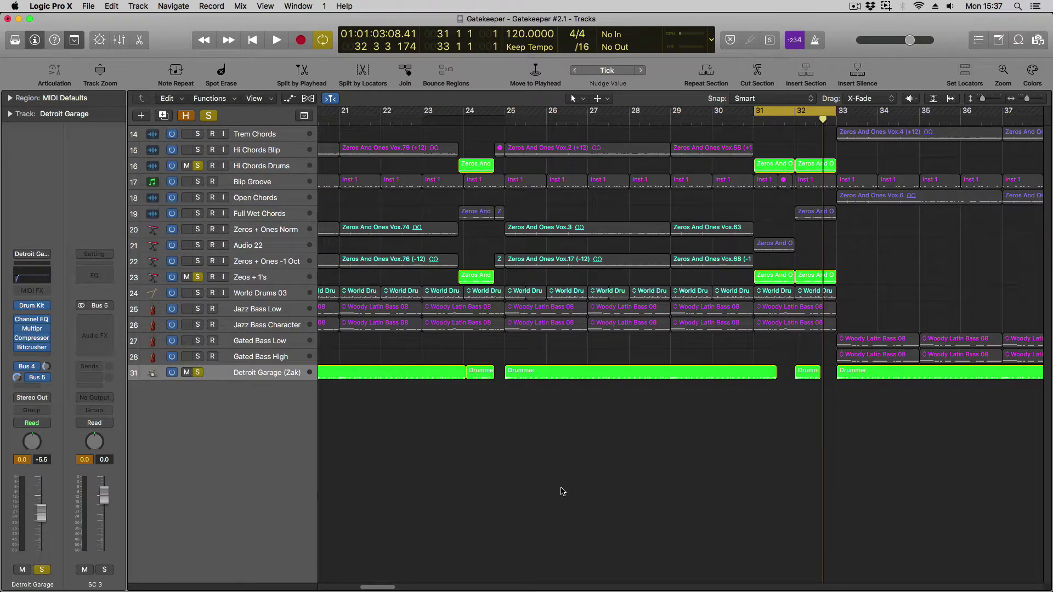
Step: Clear the solo from all tracks, set the cycle range to bars 55 to 57, and audition the full mix there
{"action": "left_click", "coordinate": [209, 115]}
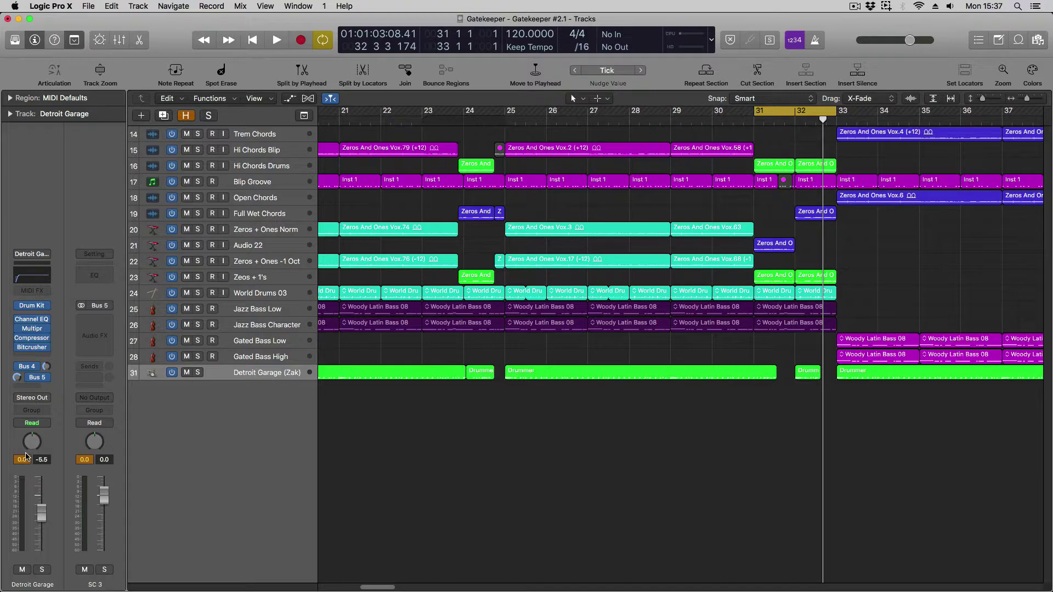
{"action": "key", "text": "super+Left"}
{"action": "key", "text": "super+Left"}
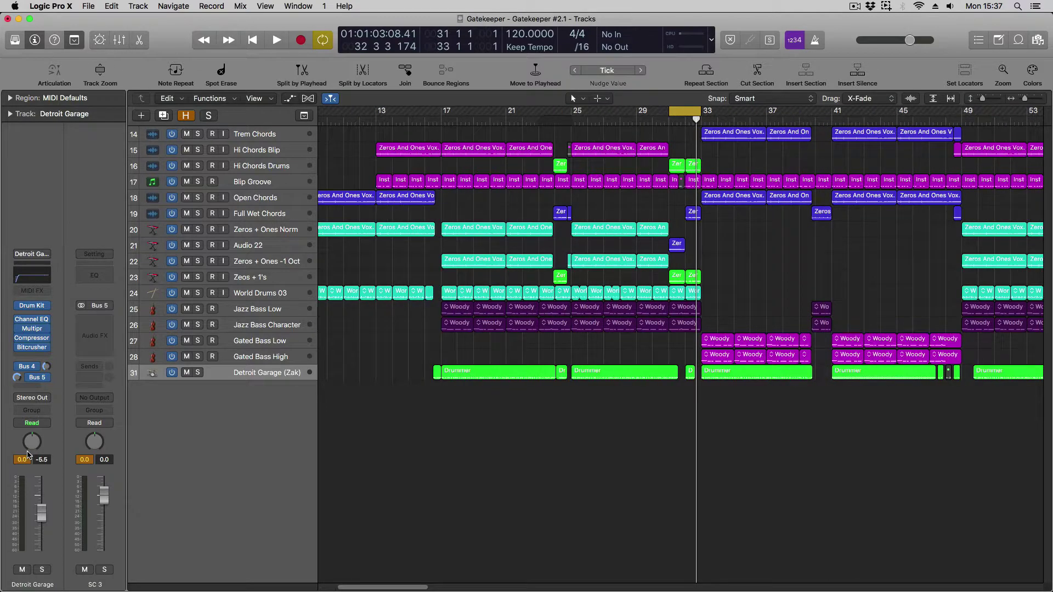
{"action": "key", "text": "super+Right"}
{"action": "scroll", "coordinate": [376, 423], "scroll_direction": "right", "scroll_amount": 10}
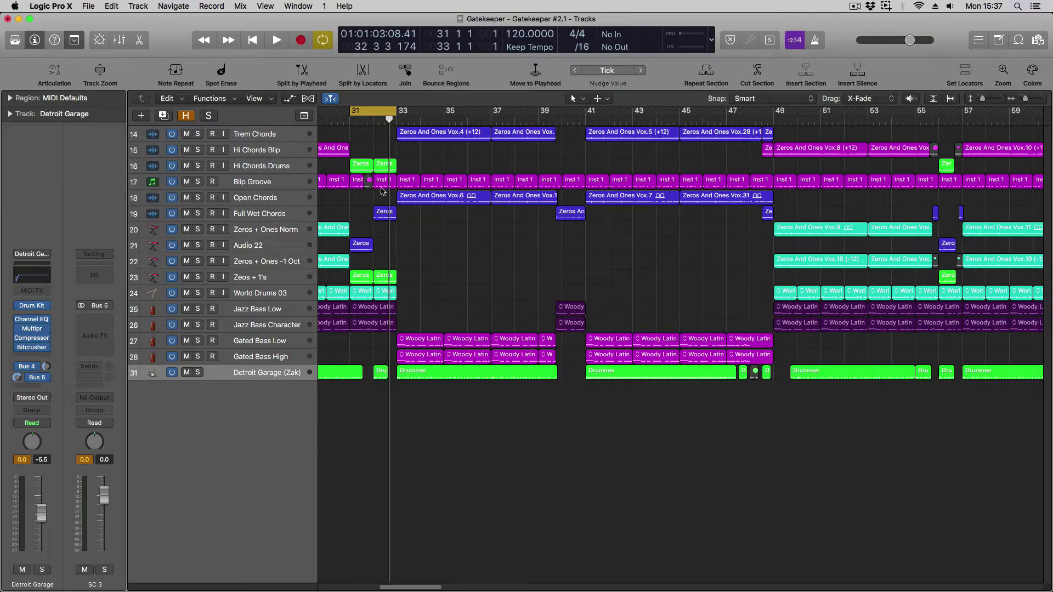
{"action": "left_click_drag", "start_coordinate": [940, 118], "coordinate": [965, 230]}
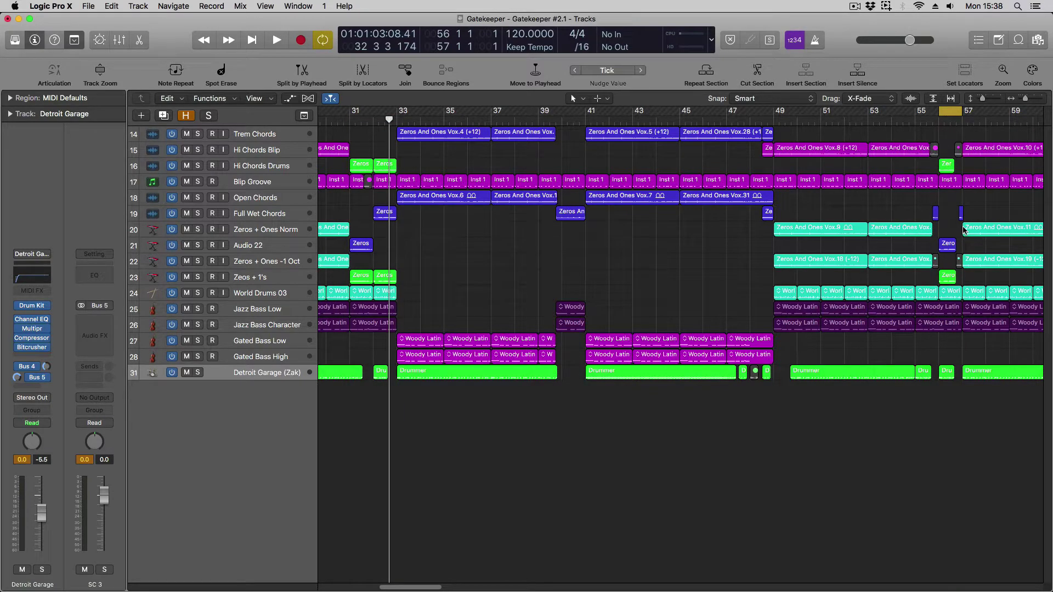
{"action": "left_click_drag", "start_coordinate": [939, 112], "coordinate": [916, 115]}
{"action": "key", "text": "space"}
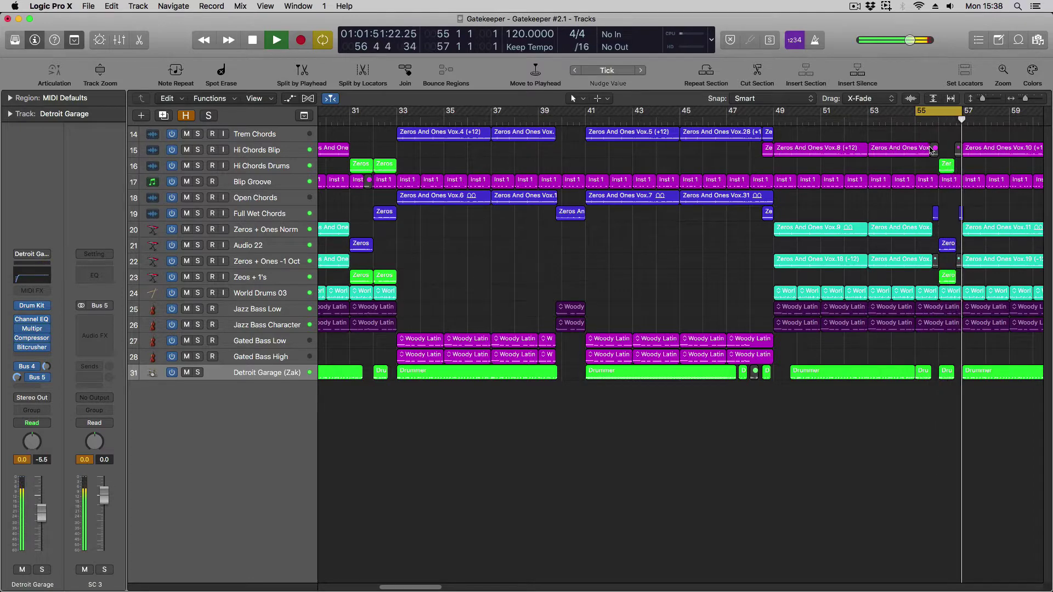
{"action": "key", "text": "space"}
Step: Set the cycle range to bars 63 to 65 and play the full mix from bar 63
{"action": "scroll", "coordinate": [931, 151], "scroll_direction": "right", "scroll_amount": 10}
{"action": "scroll", "coordinate": [931, 151], "scroll_direction": "right", "scroll_amount": 3}
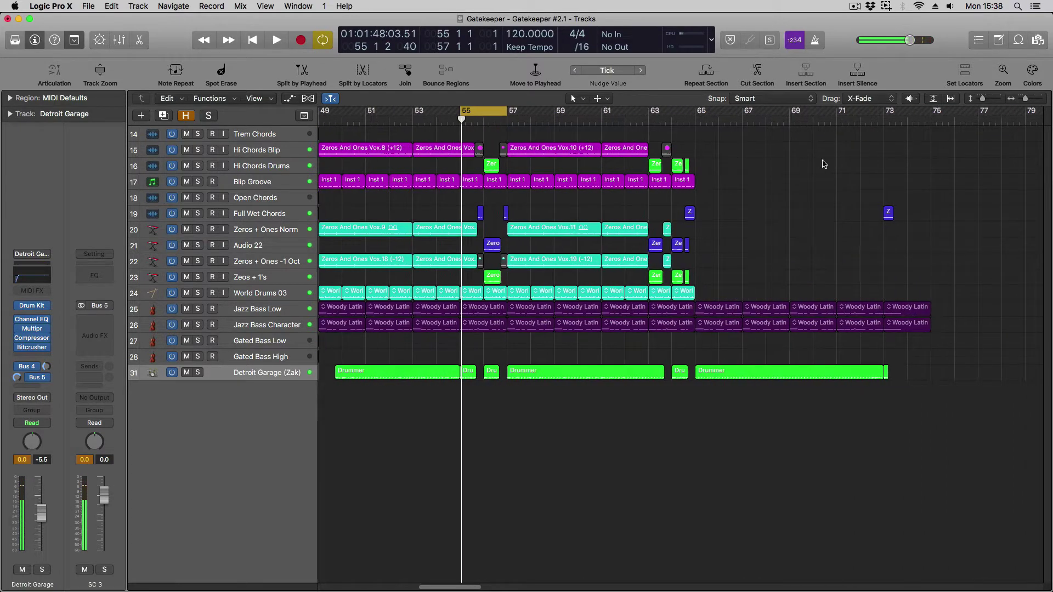
{"action": "left_click", "coordinate": [650, 115]}
{"action": "key", "text": "space"}
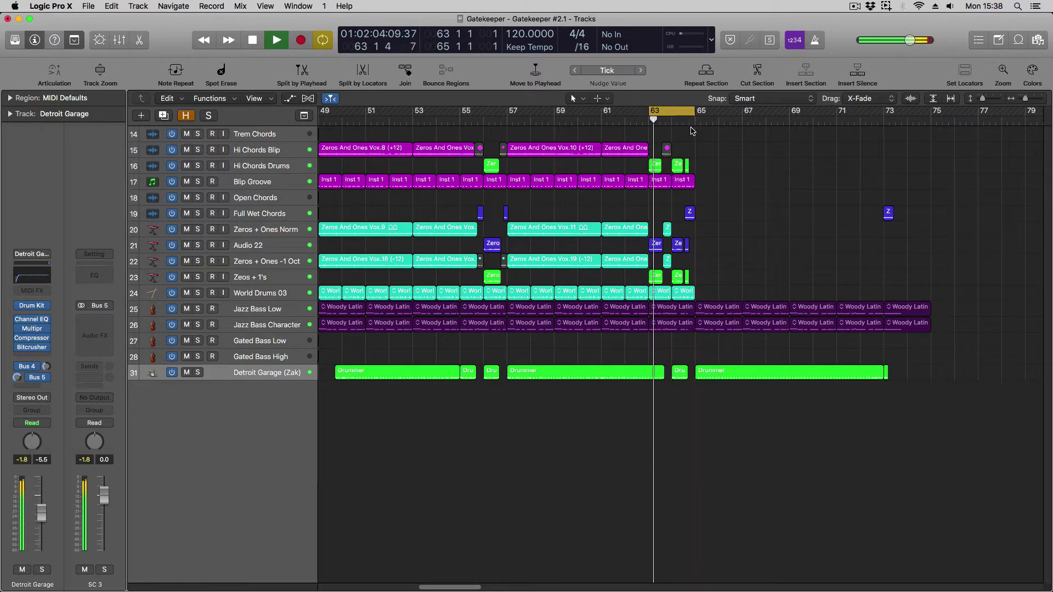
Step: Stop playback and extend the cycle range from bar 1 to bar 75 so it spans the whole arrangement
{"action": "left_click_drag", "start_coordinate": [692, 112], "coordinate": [927, 181]}
{"action": "key", "text": "space"}
{"action": "left_click_drag", "start_coordinate": [665, 115], "coordinate": [294, 185]}
{"action": "key", "text": "super+Left"}
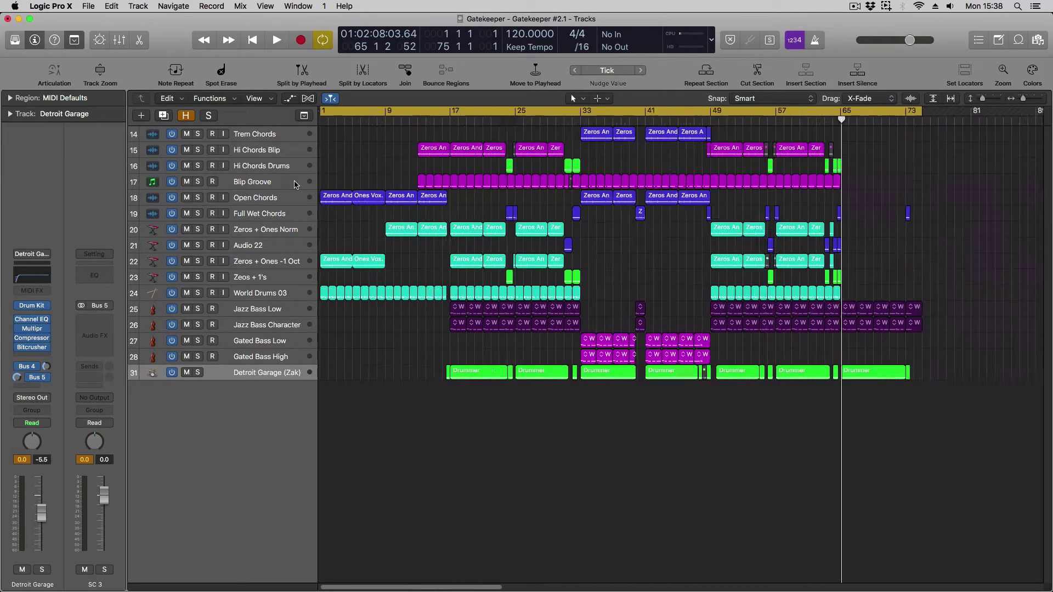